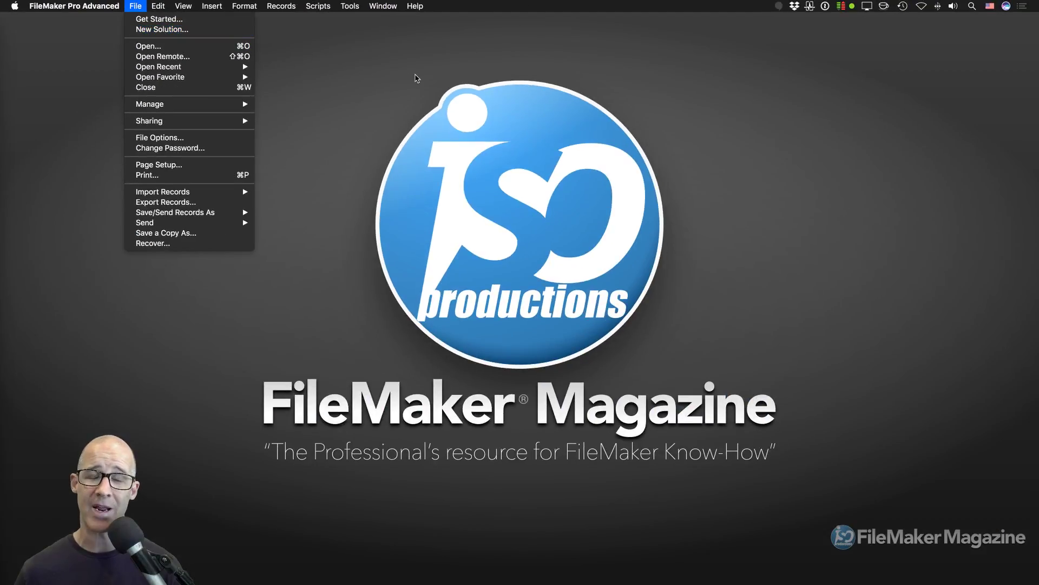
Step: Show the hidden Relationships file window and position it near the middle of the screen
{"action": "left_click", "coordinate": [416, 79]}
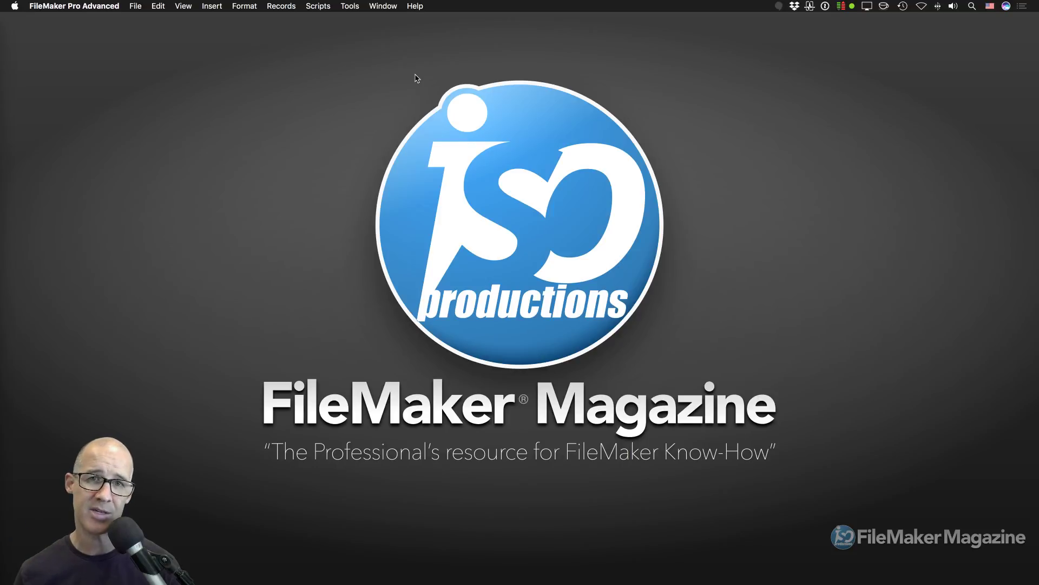
{"action": "left_click", "coordinate": [384, 6]}
{"action": "mouse_move", "coordinate": [391, 32]}
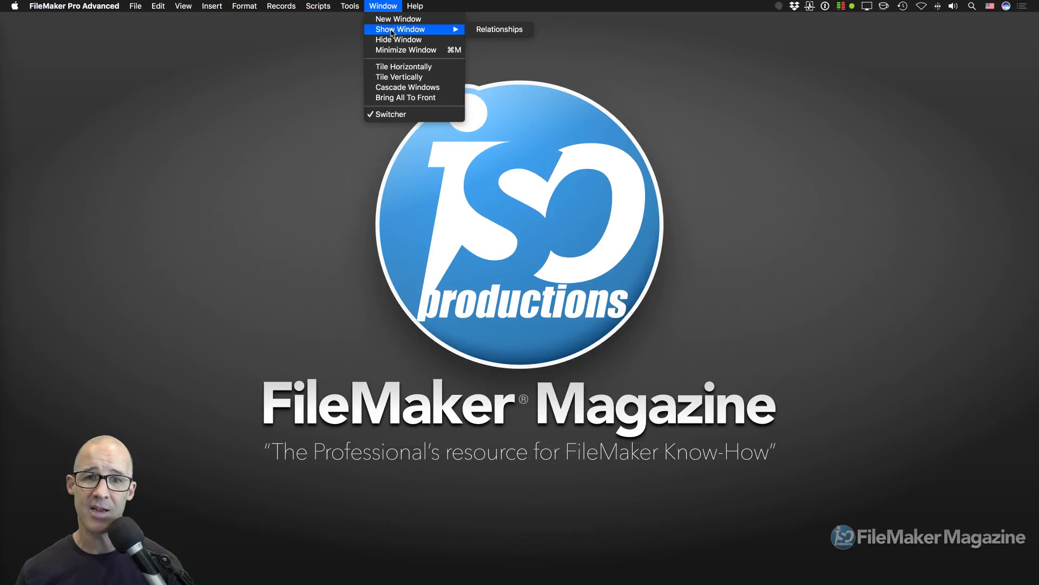
{"action": "left_click", "coordinate": [486, 33]}
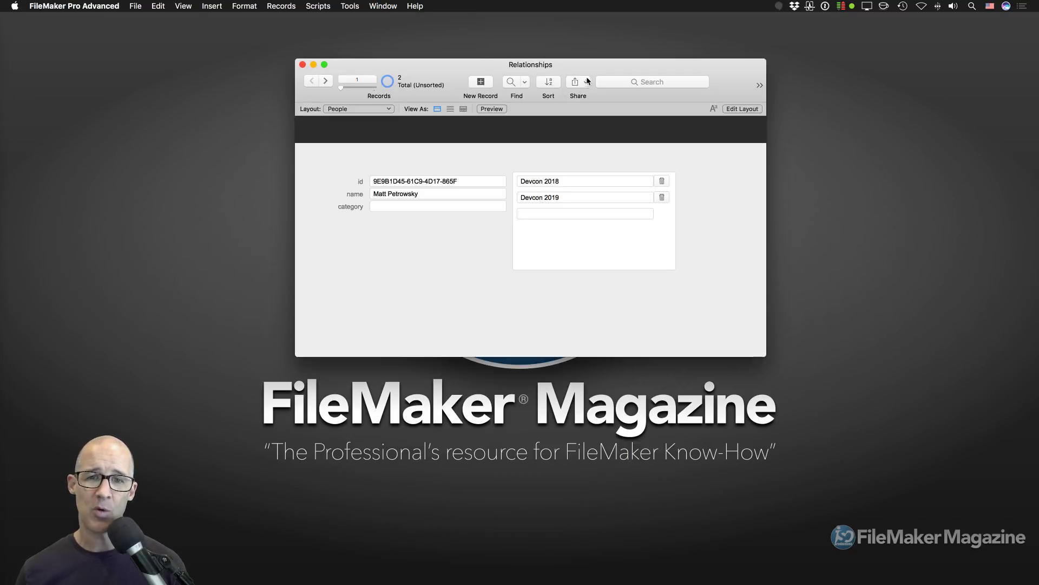
{"action": "left_click_drag", "start_coordinate": [595, 66], "coordinate": [599, 64]}
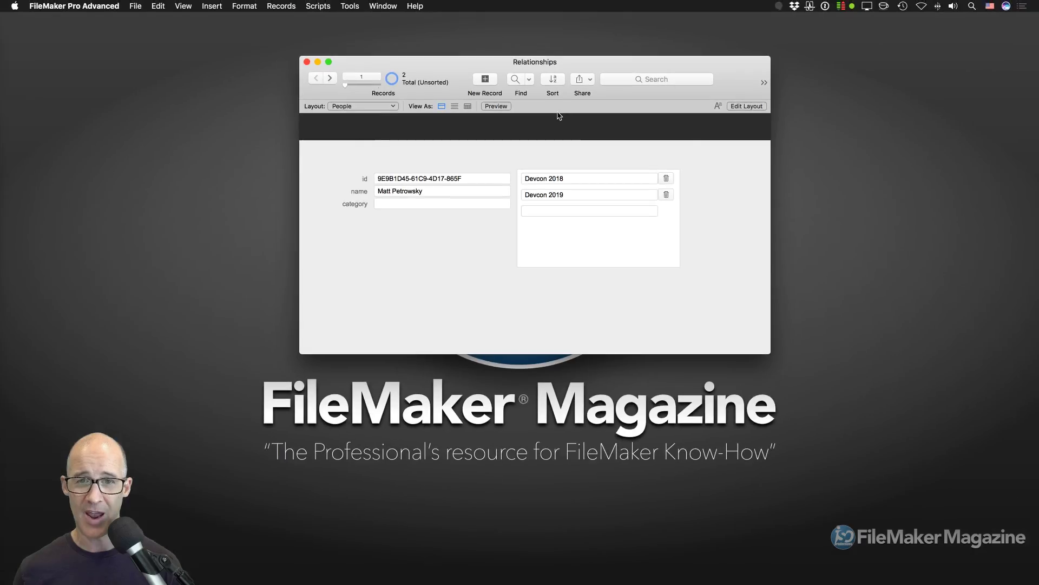
{"action": "key", "text": "super+shift+l"}
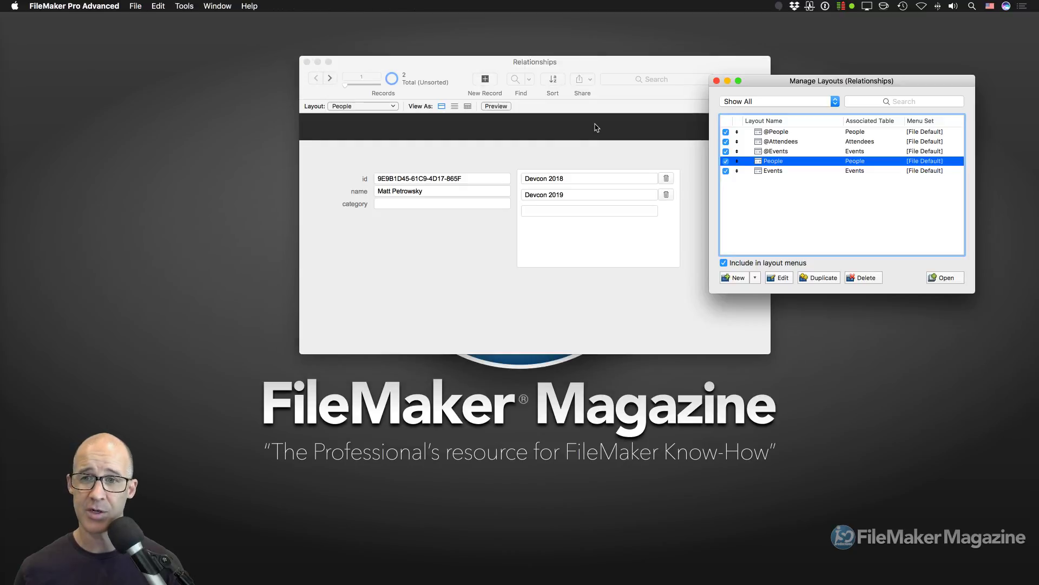
{"action": "left_click_drag", "start_coordinate": [796, 81], "coordinate": [773, 75]}
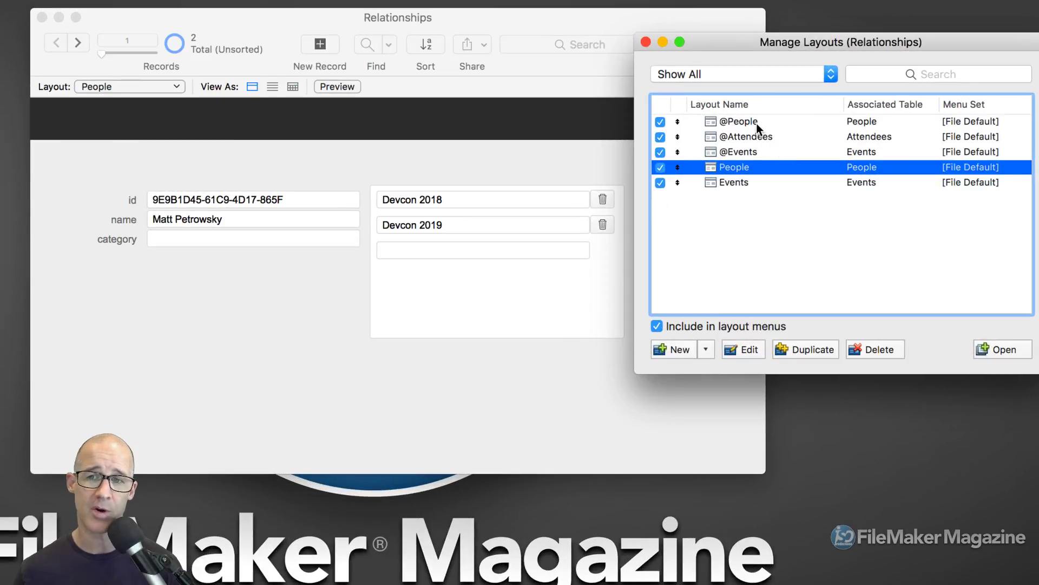
{"action": "left_click", "coordinate": [756, 124]}
{"action": "left_click", "coordinate": [758, 151], "text": "shift"}
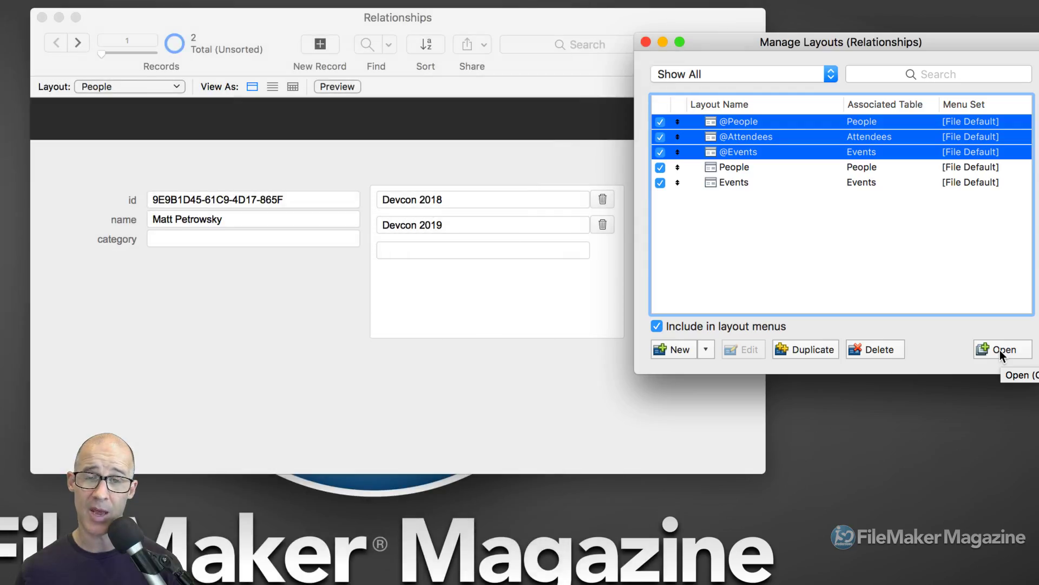
{"action": "left_click", "coordinate": [999, 349]}
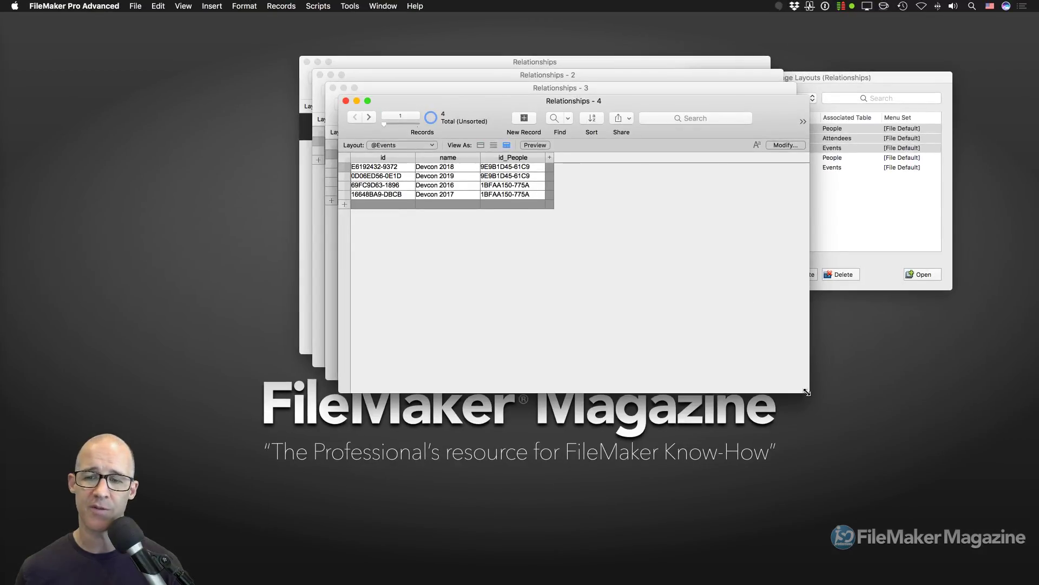
{"action": "left_click_drag", "start_coordinate": [806, 391], "coordinate": [669, 253]}
{"action": "left_click_drag", "start_coordinate": [558, 101], "coordinate": [914, 399]}
{"action": "left_click", "coordinate": [795, 381]}
{"action": "left_click_drag", "start_coordinate": [795, 382], "coordinate": [636, 241]}
{"action": "left_click_drag", "start_coordinate": [577, 89], "coordinate": [722, 400]}
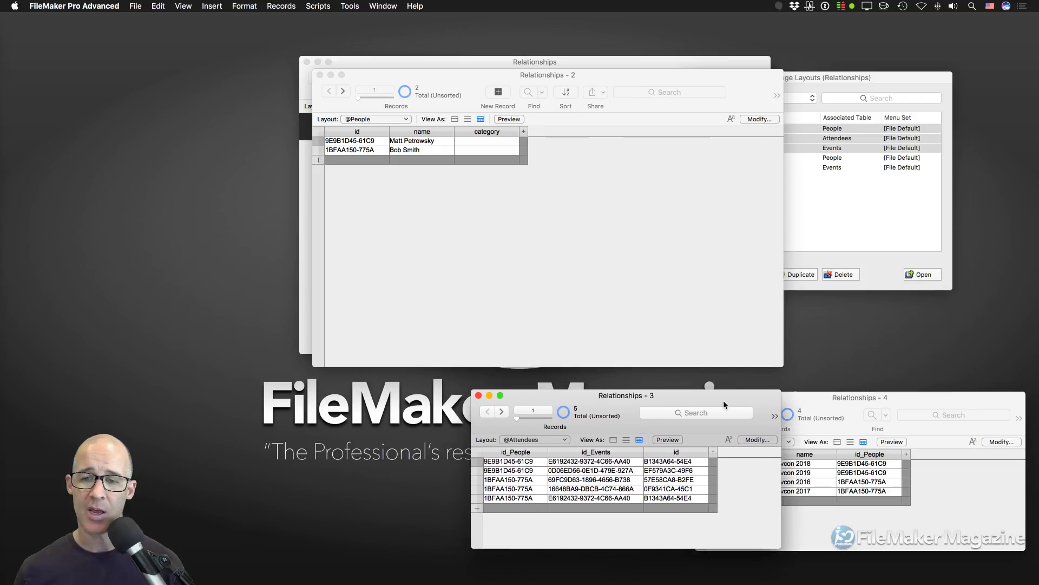
{"action": "left_click", "coordinate": [557, 243]}
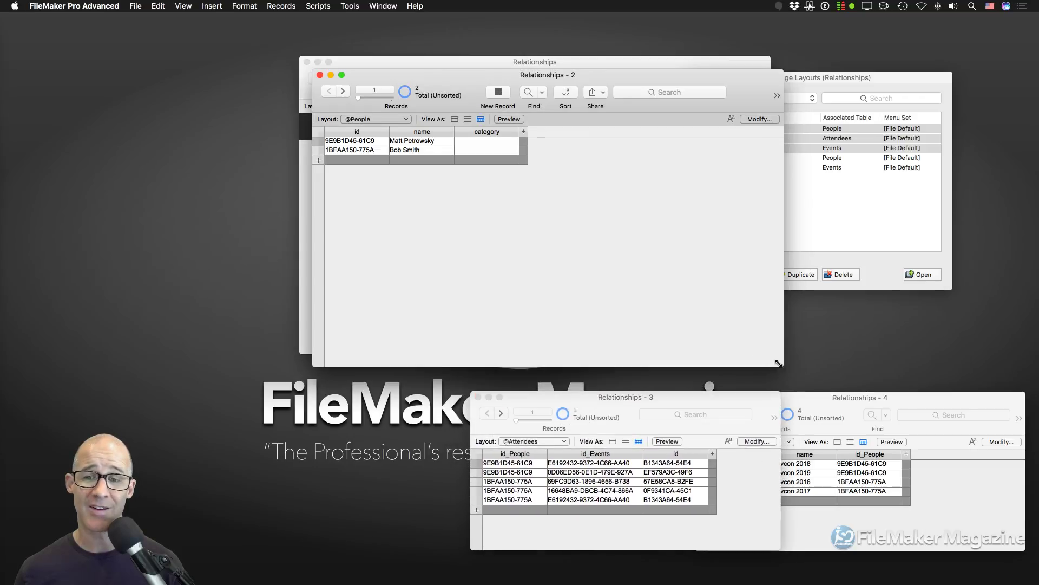
{"action": "left_click_drag", "start_coordinate": [785, 365], "coordinate": [646, 225]}
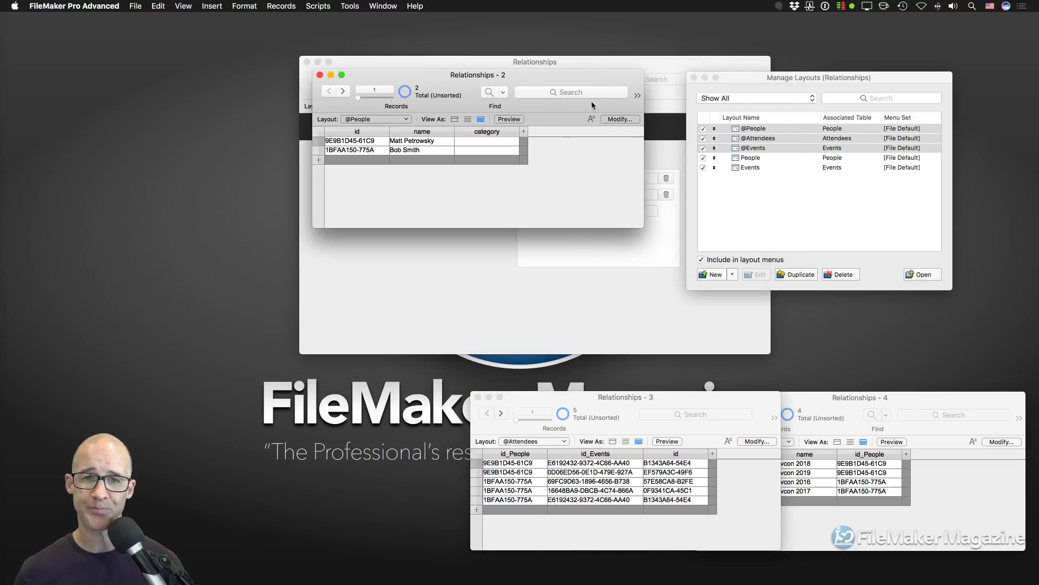
{"action": "left_click_drag", "start_coordinate": [571, 76], "coordinate": [397, 398]}
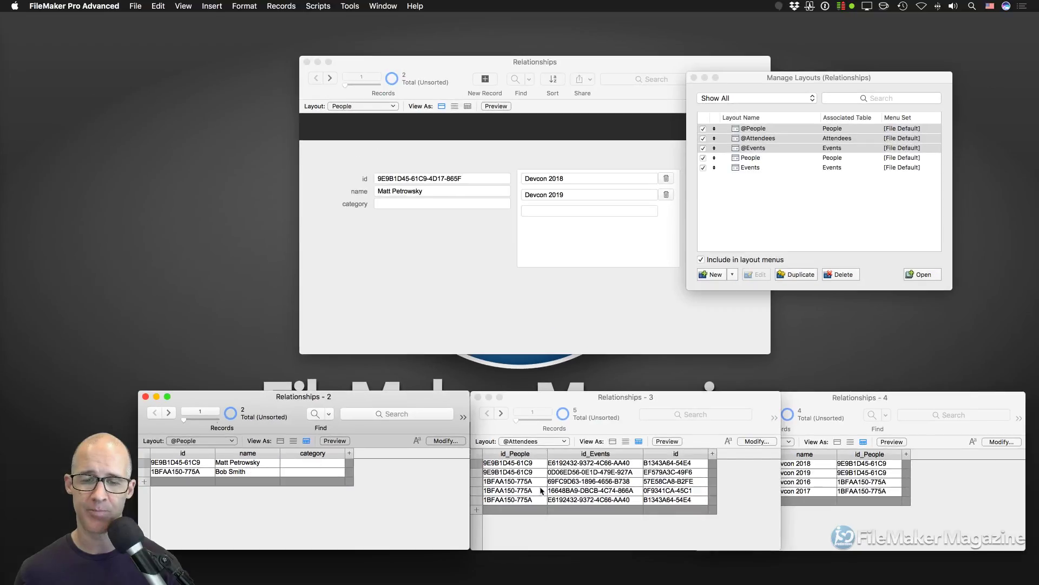
{"action": "left_click", "coordinate": [733, 398]}
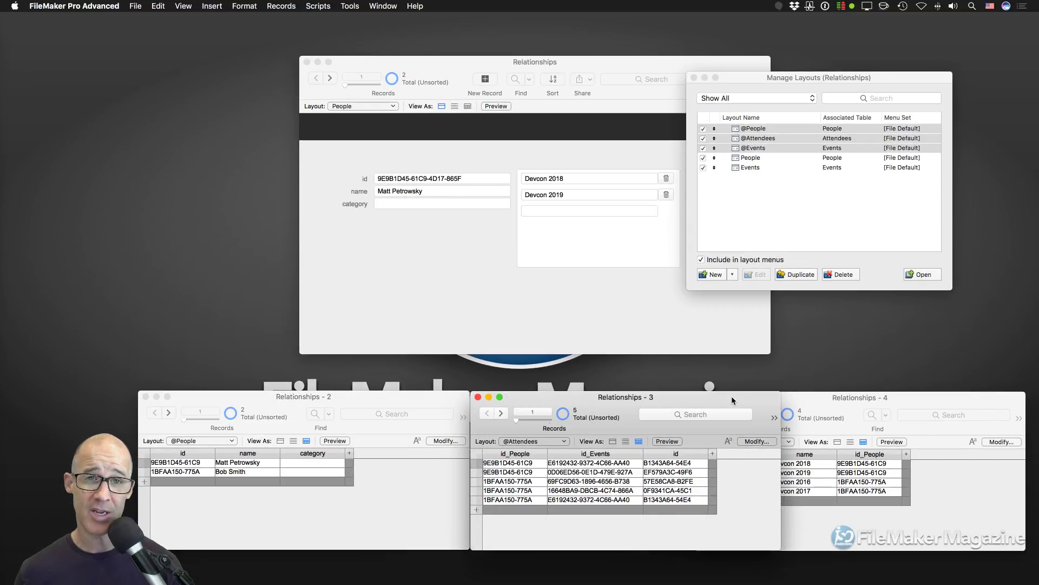
{"action": "left_click", "coordinate": [849, 401]}
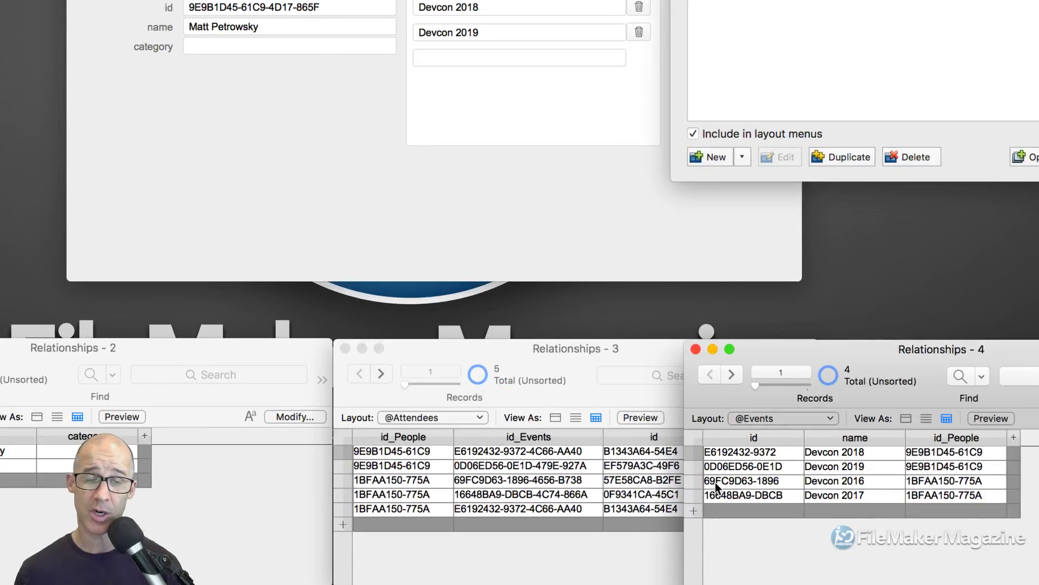
{"action": "left_click", "coordinate": [844, 452]}
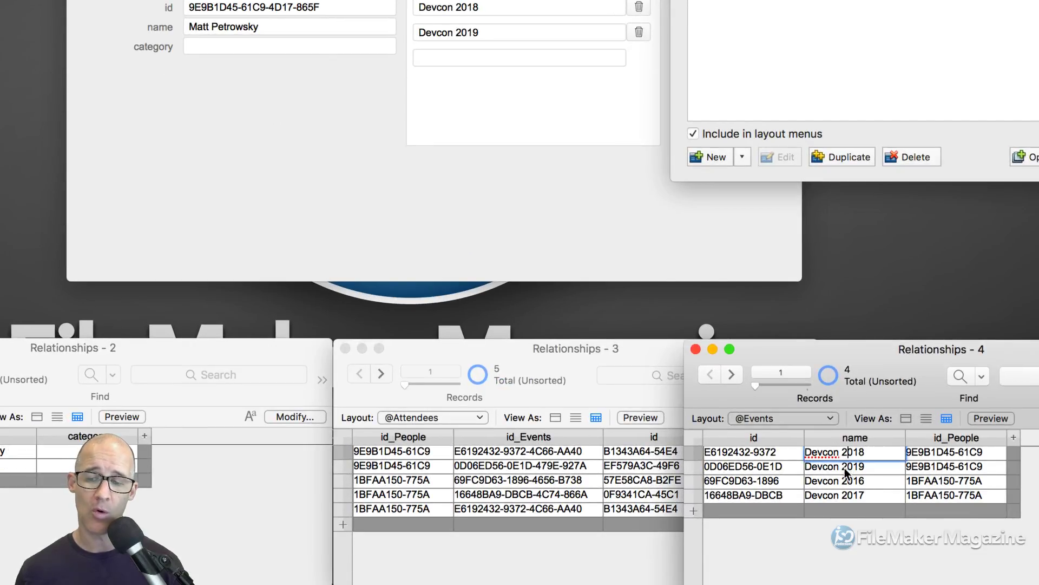
{"action": "left_click", "coordinate": [846, 466]}
{"action": "left_click", "coordinate": [846, 481]}
{"action": "left_click", "coordinate": [844, 499]}
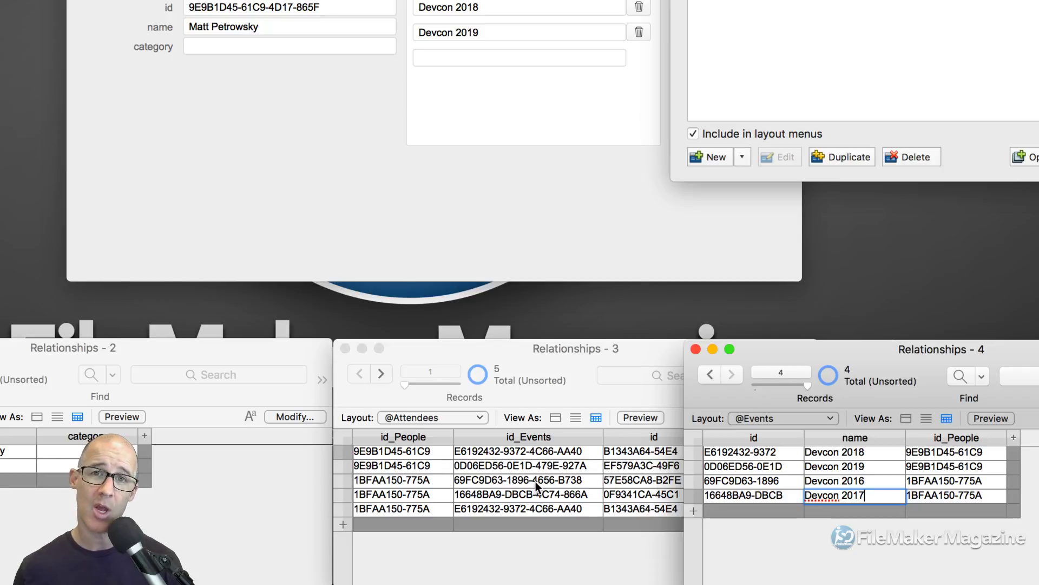
{"action": "left_click", "coordinate": [224, 355]}
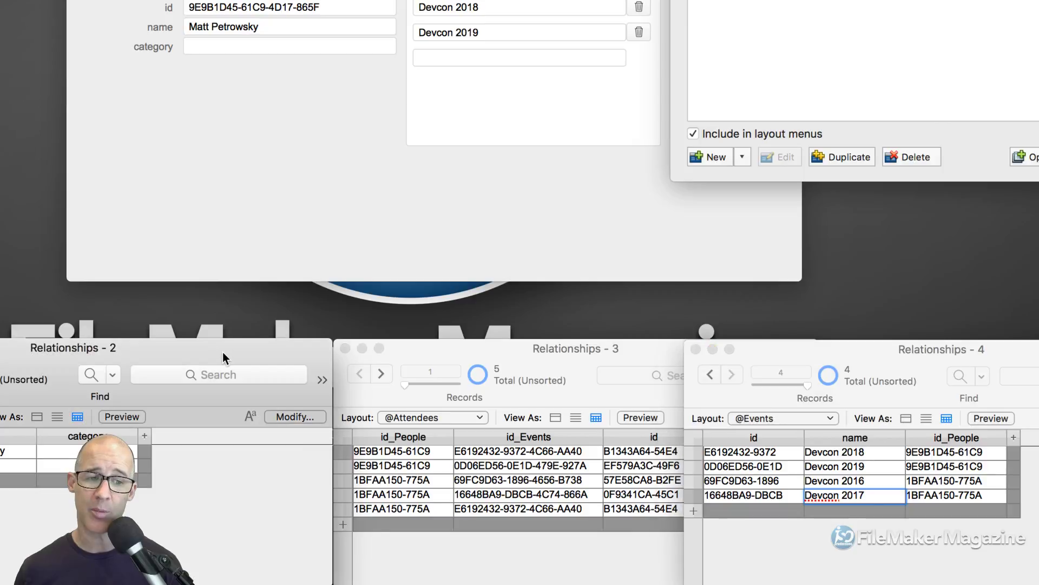
{"action": "left_click", "coordinate": [761, 353]}
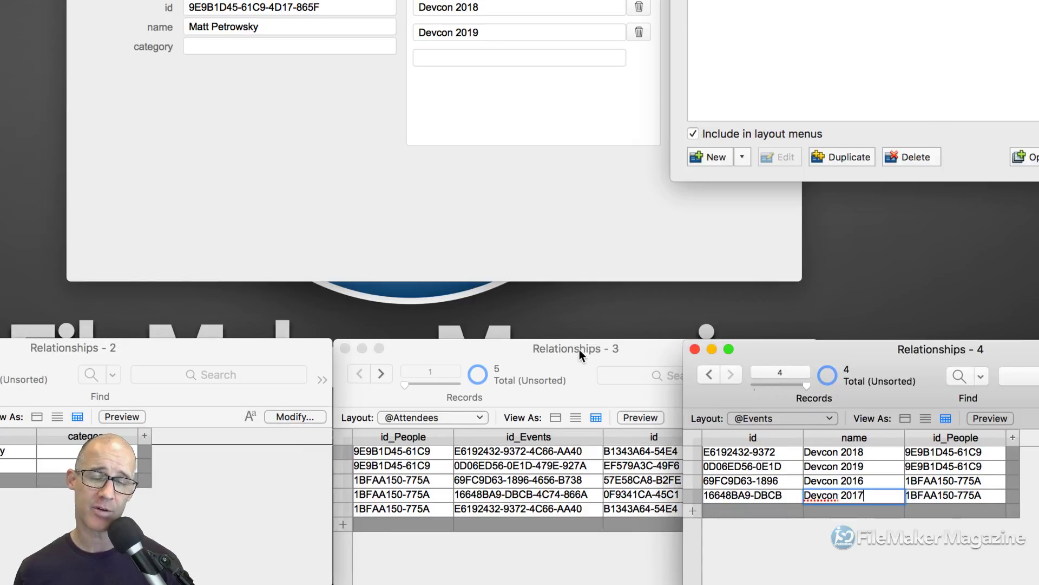
Step: Bring the main People window forward and close the Manage Layouts window
{"action": "left_click", "coordinate": [580, 219]}
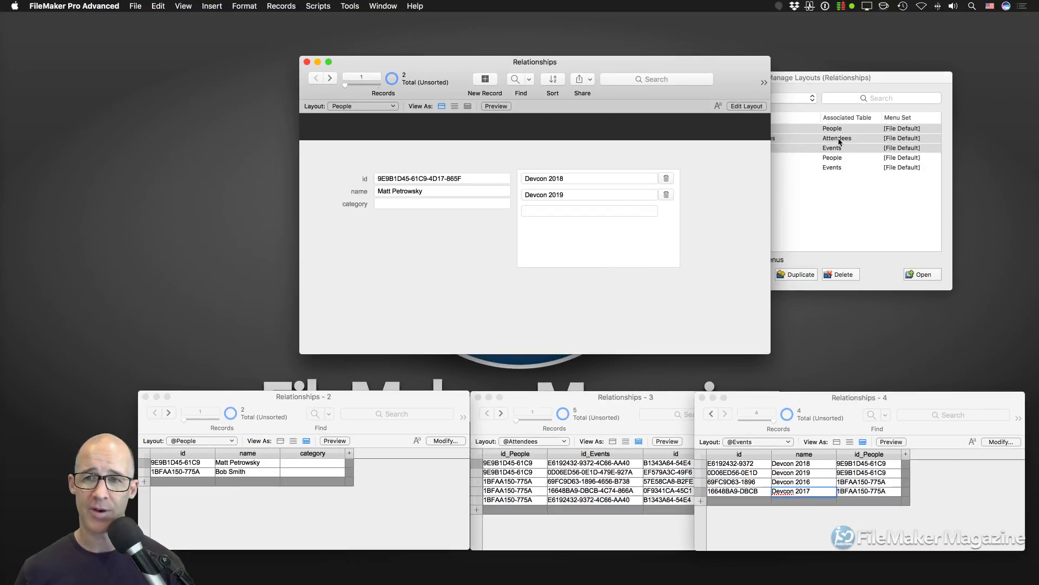
{"action": "left_click", "coordinate": [714, 78]}
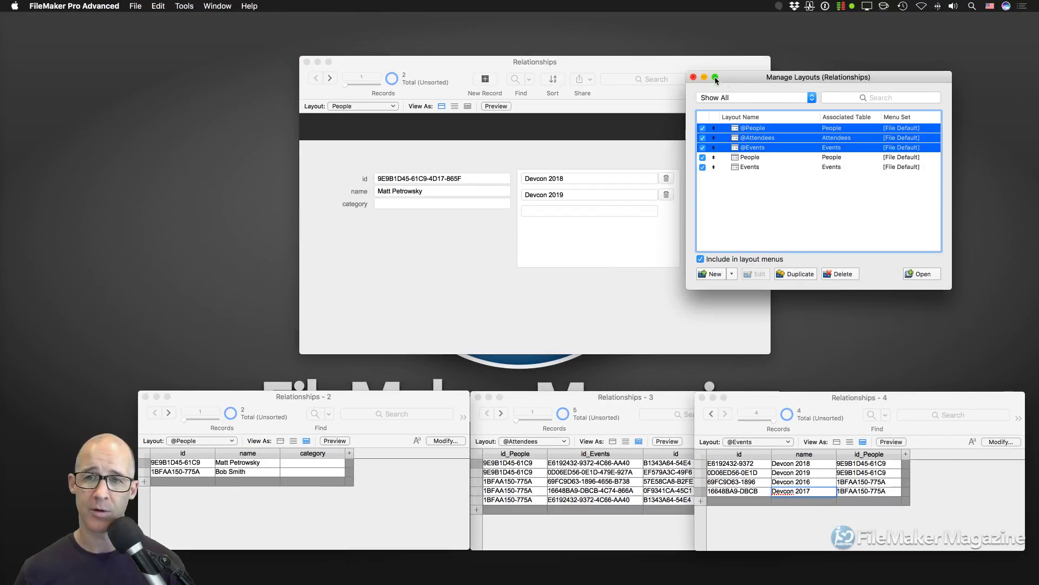
{"action": "left_click", "coordinate": [693, 77]}
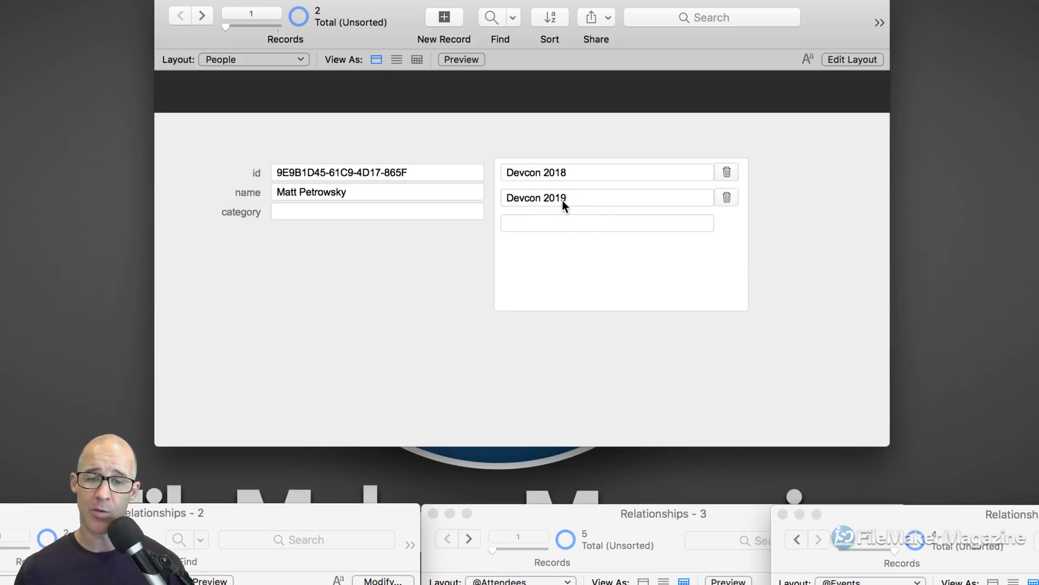
Step: Switch the People layout to Layout mode and inspect the Attendees portal and the Events name field inside it
{"action": "key", "text": "super+l"}
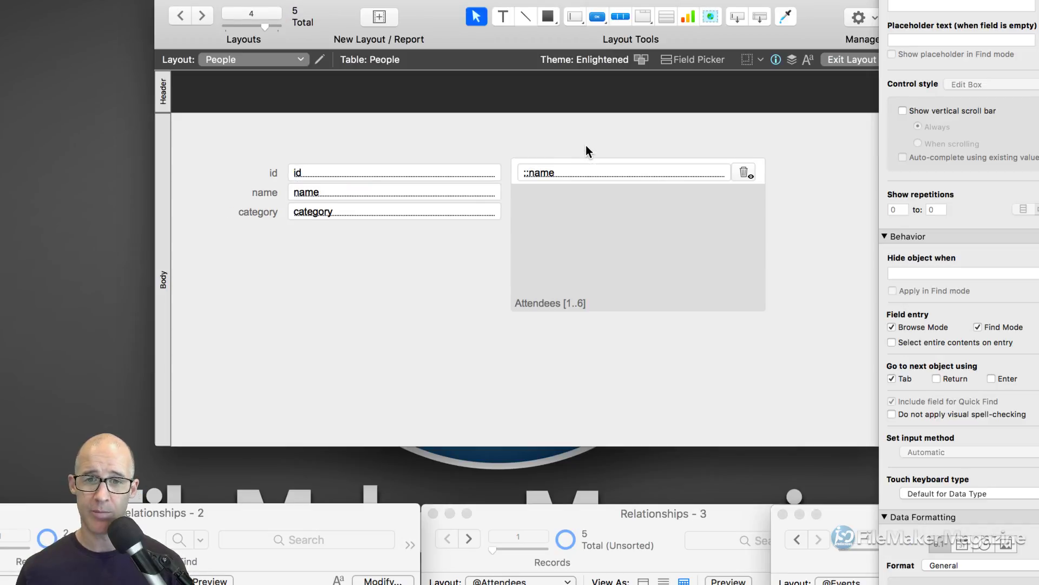
{"action": "left_click", "coordinate": [577, 251]}
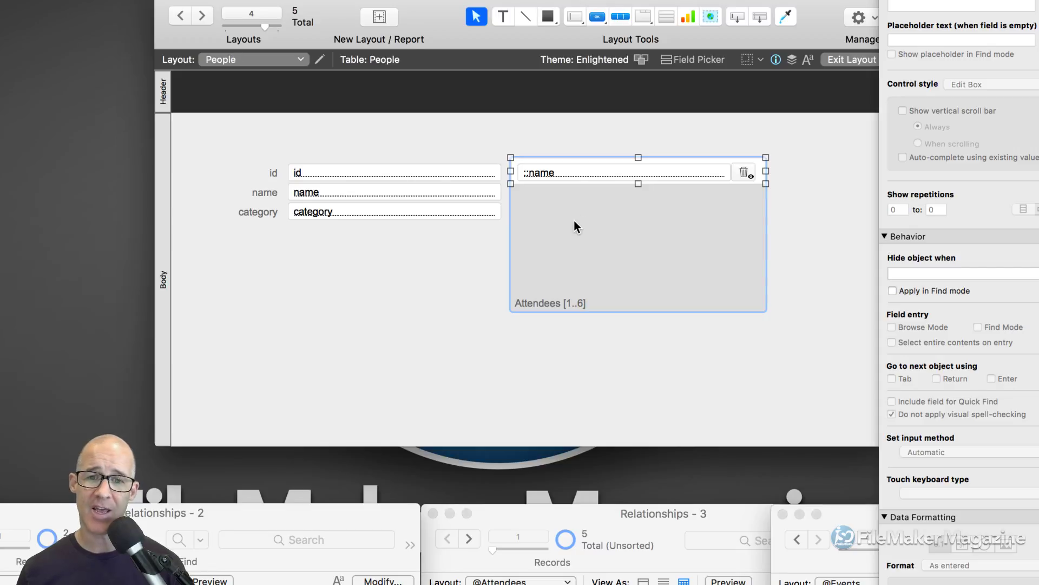
{"action": "left_click", "coordinate": [576, 176]}
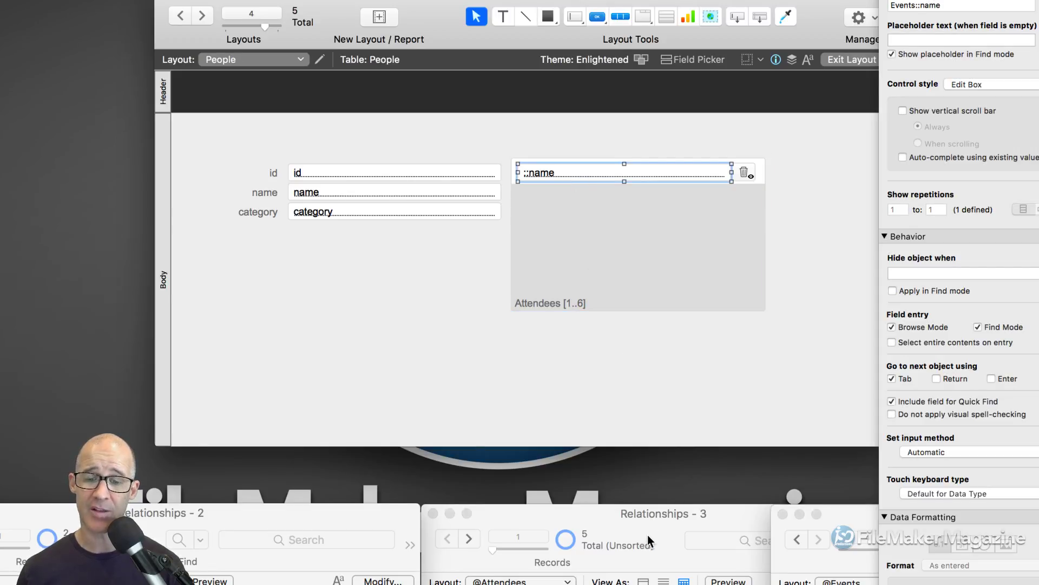
{"action": "left_click_drag", "start_coordinate": [647, 535], "coordinate": [576, 304]}
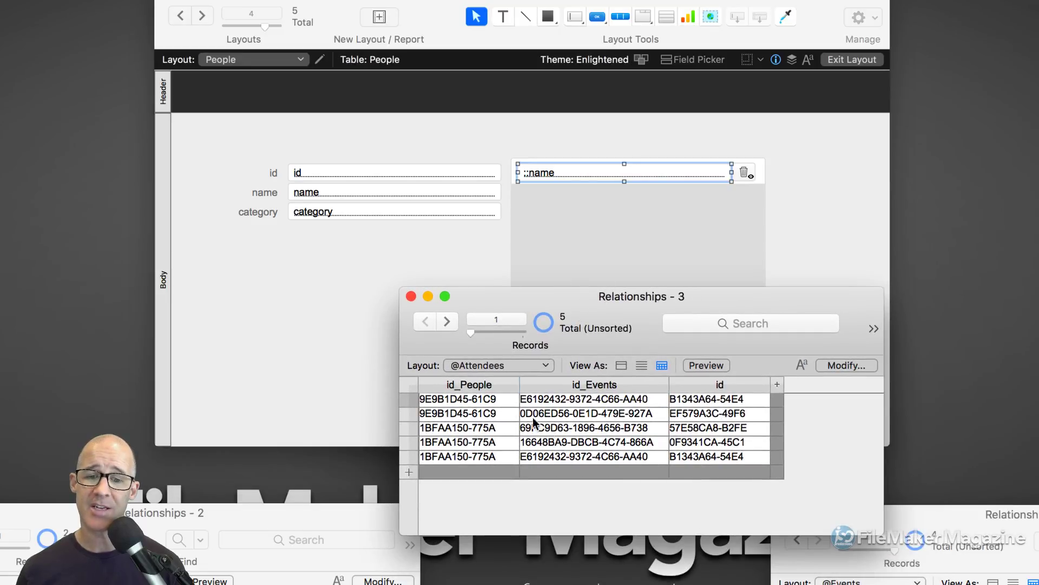
{"action": "left_click", "coordinate": [566, 400]}
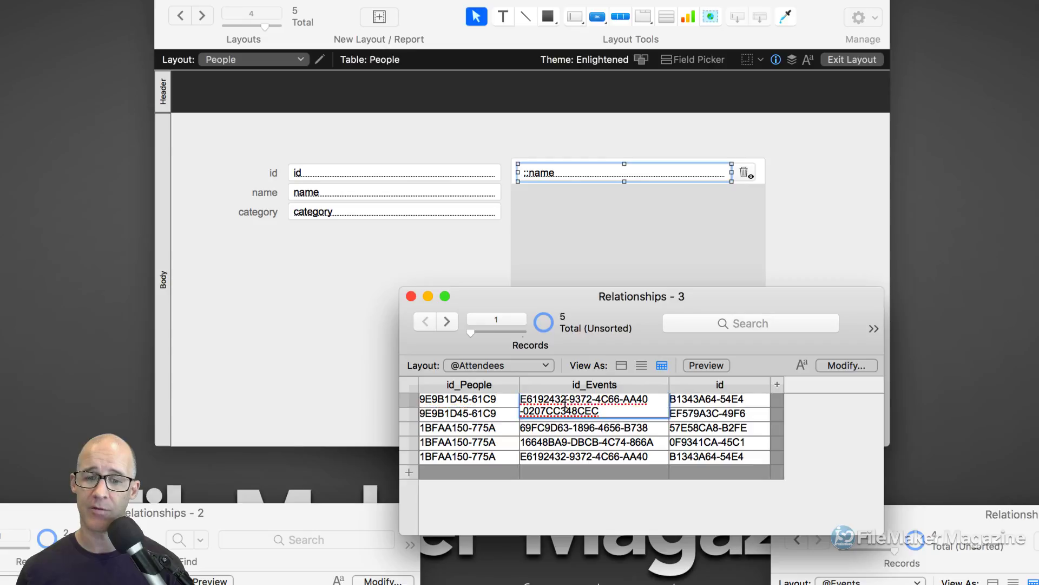
{"action": "left_click", "coordinate": [706, 399]}
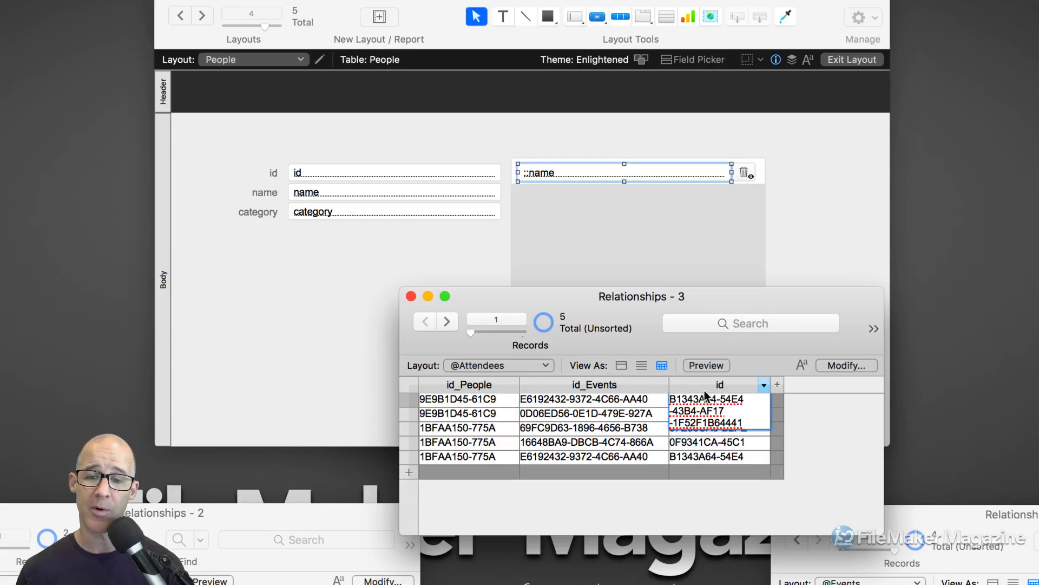
{"action": "left_click_drag", "start_coordinate": [618, 298], "coordinate": [636, 513]}
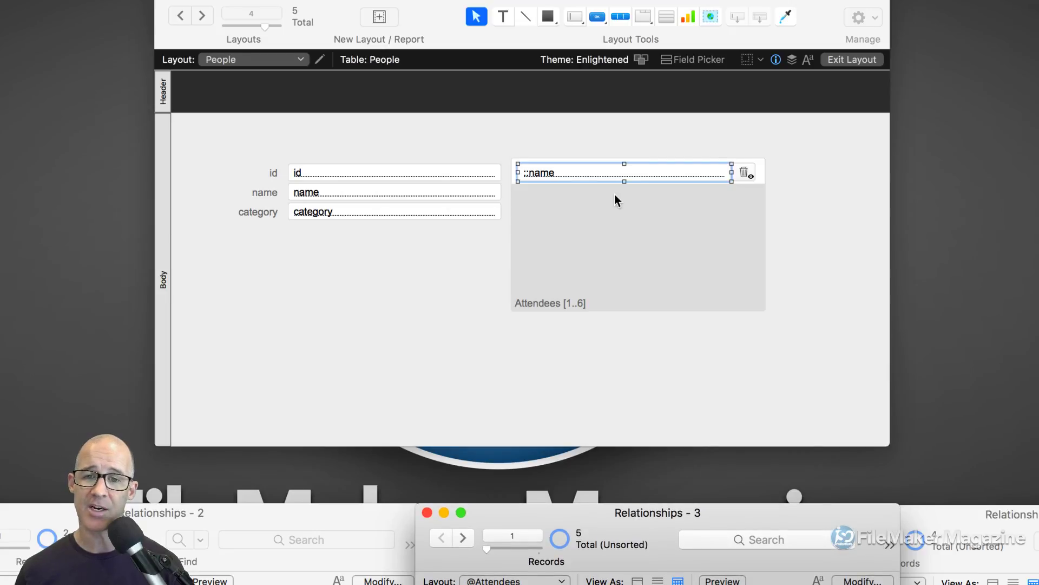
{"action": "left_click_drag", "start_coordinate": [937, 514], "coordinate": [710, 222]}
{"action": "left_click", "coordinate": [726, 320]}
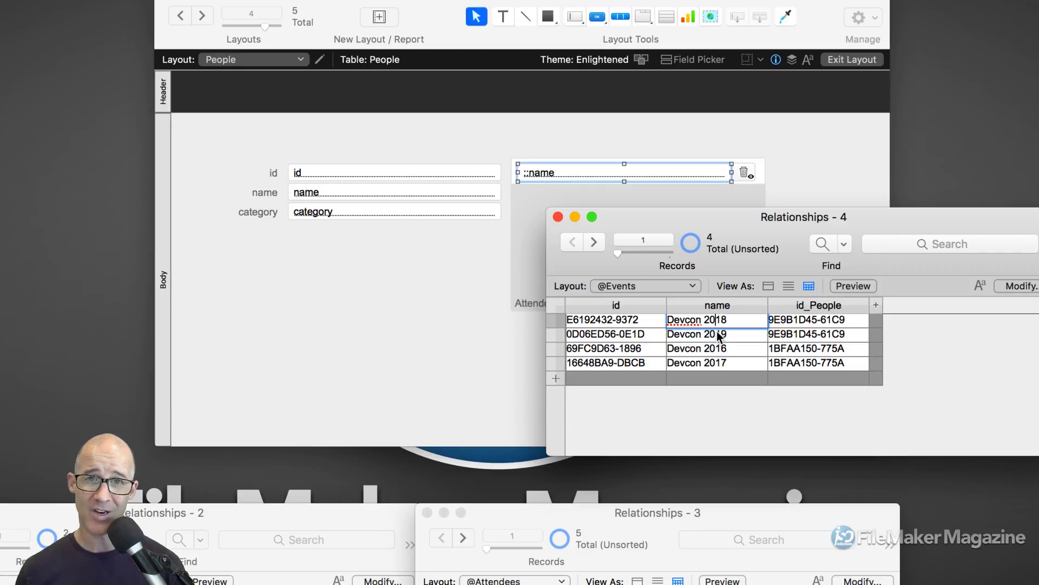
{"action": "left_click", "coordinate": [761, 306]}
{"action": "left_click", "coordinate": [780, 323]}
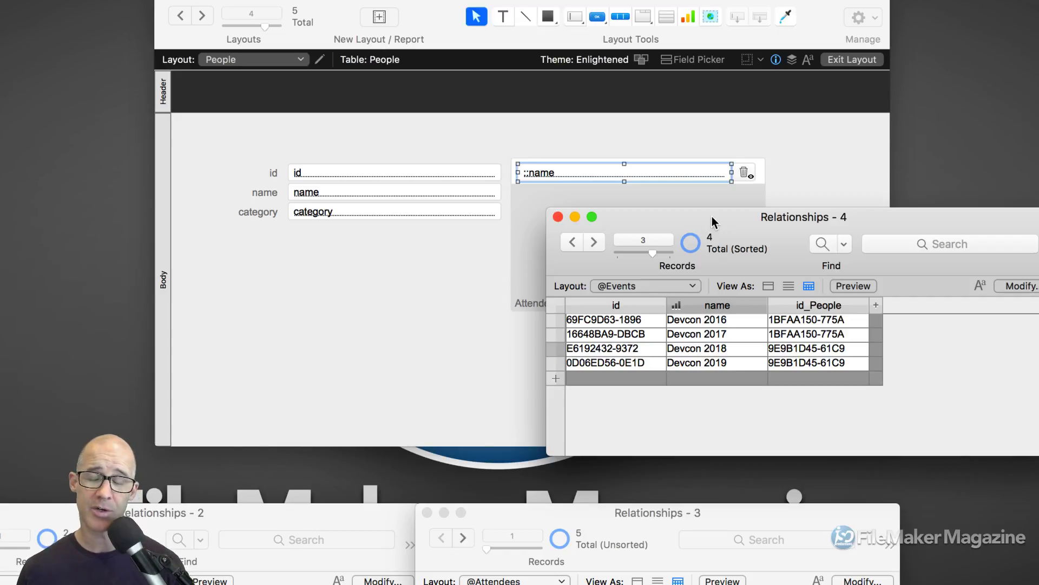
{"action": "left_click_drag", "start_coordinate": [713, 216], "coordinate": [868, 483]}
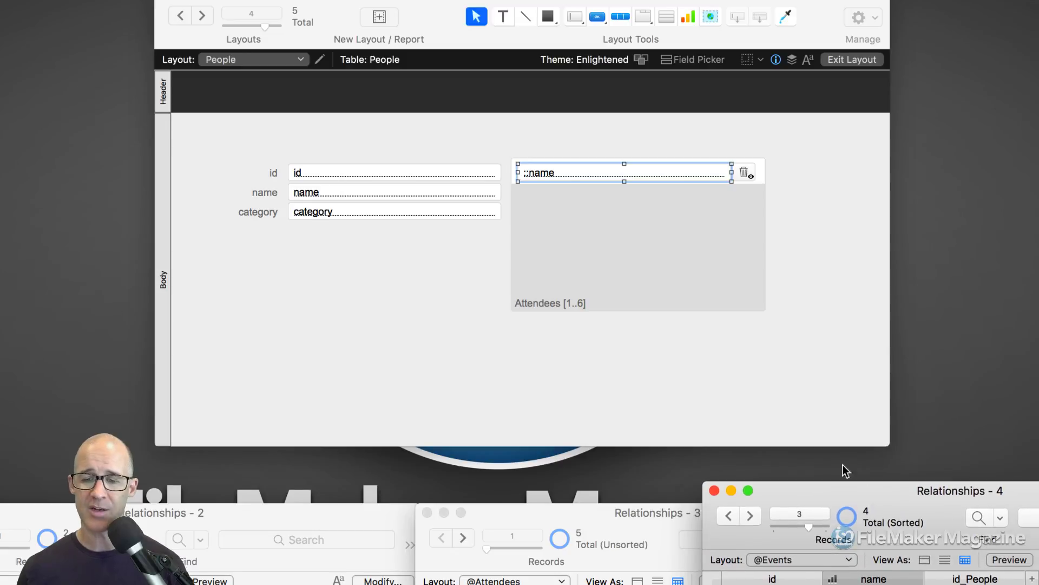
Step: Reactivate the People layout window and return it to Browse mode
{"action": "key", "text": "super+i"}
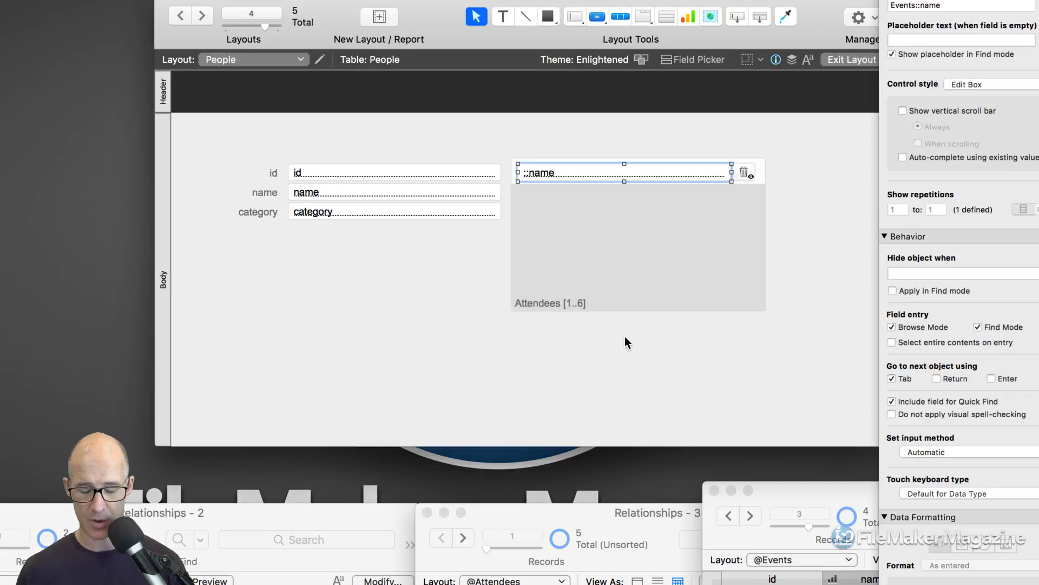
{"action": "key", "text": "super+b"}
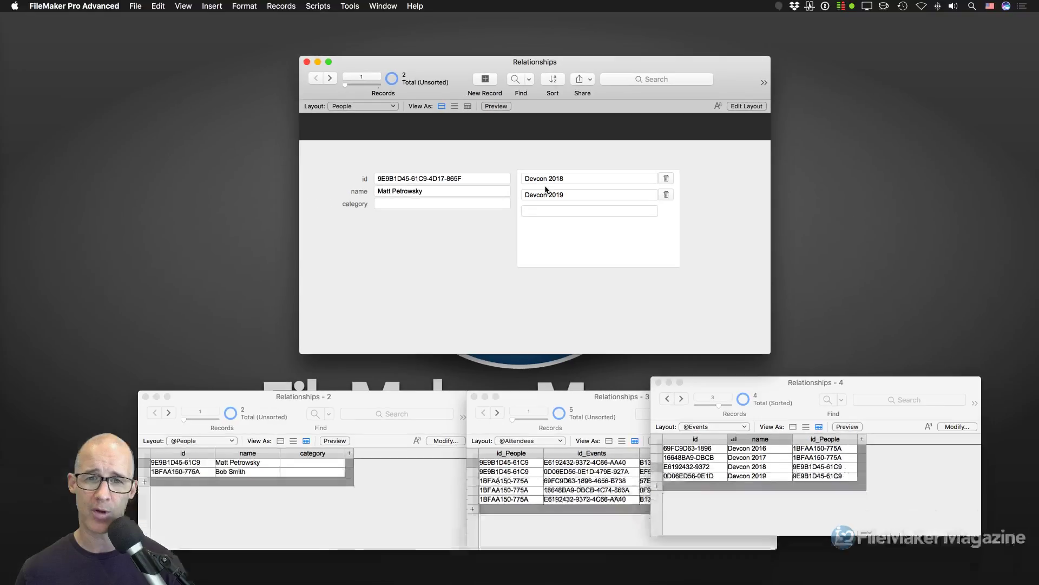
Step: Create a value list named "Not Attending" in the Relationships file and set it to use values from a field
{"action": "left_click", "coordinate": [119, 6]}
{"action": "mouse_move", "coordinate": [128, 4]}
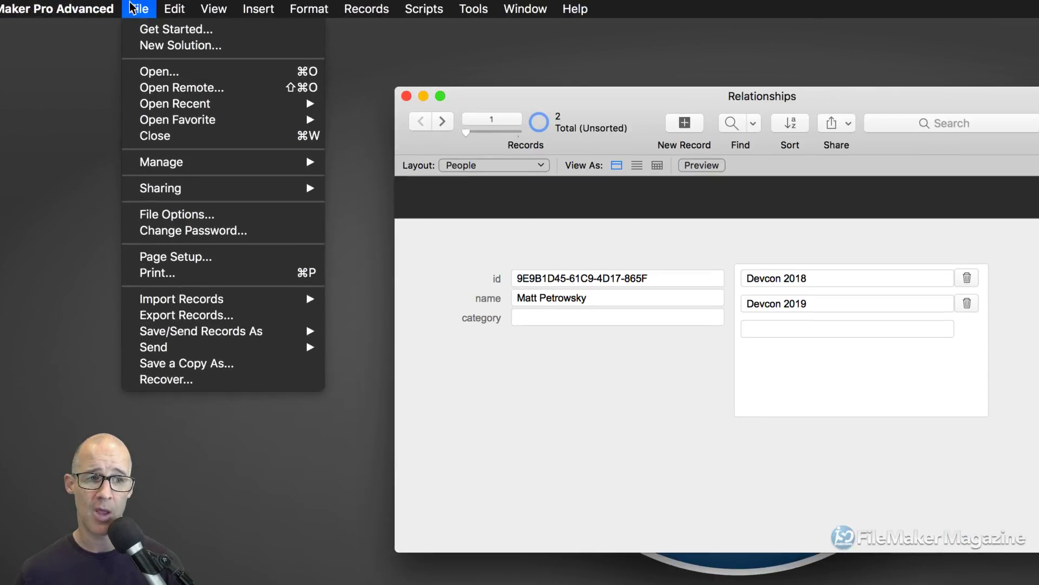
{"action": "mouse_move", "coordinate": [194, 162]}
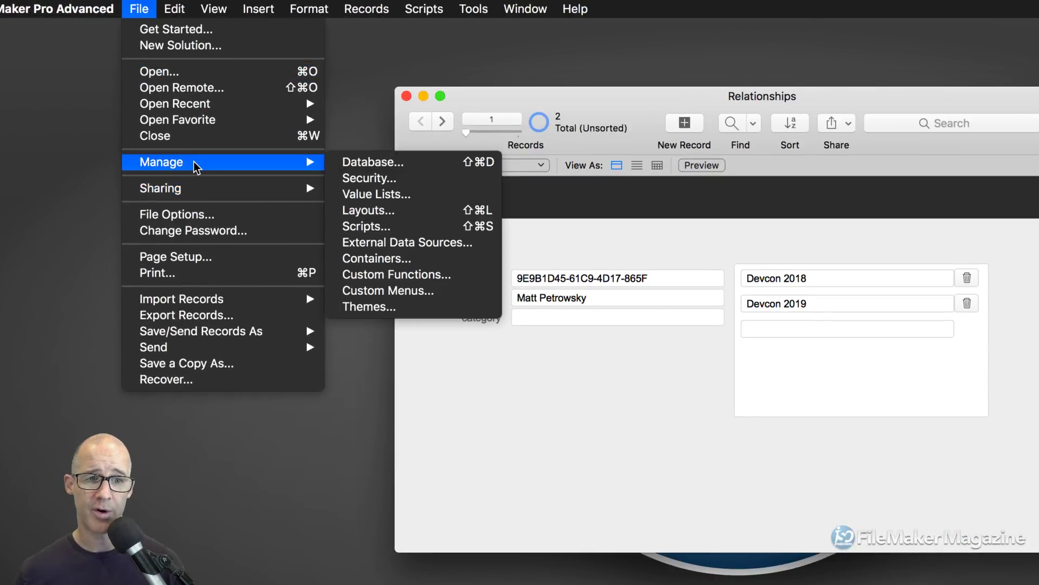
{"action": "left_click", "coordinate": [418, 195]}
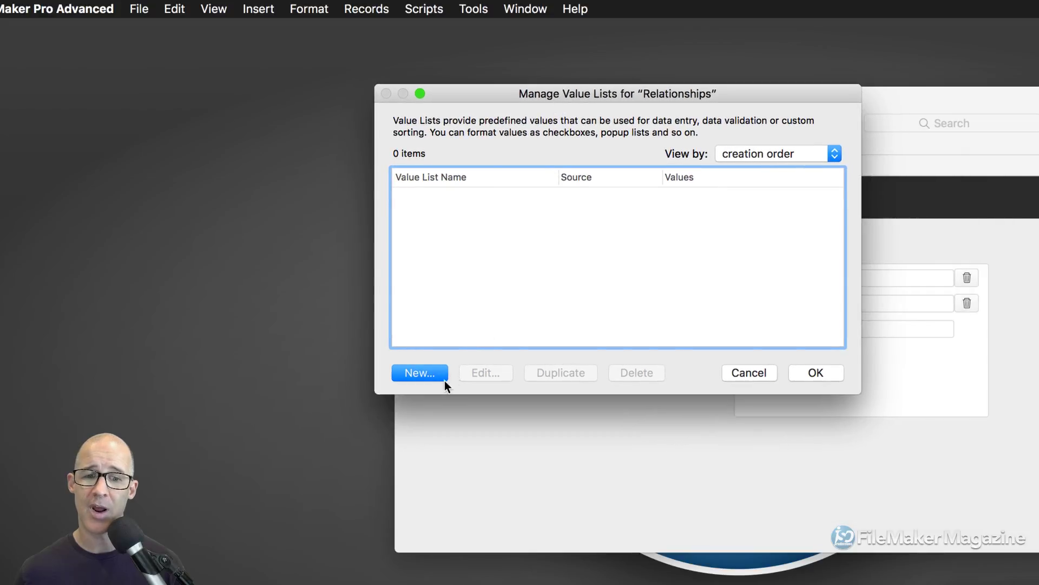
{"action": "left_click", "coordinate": [439, 375]}
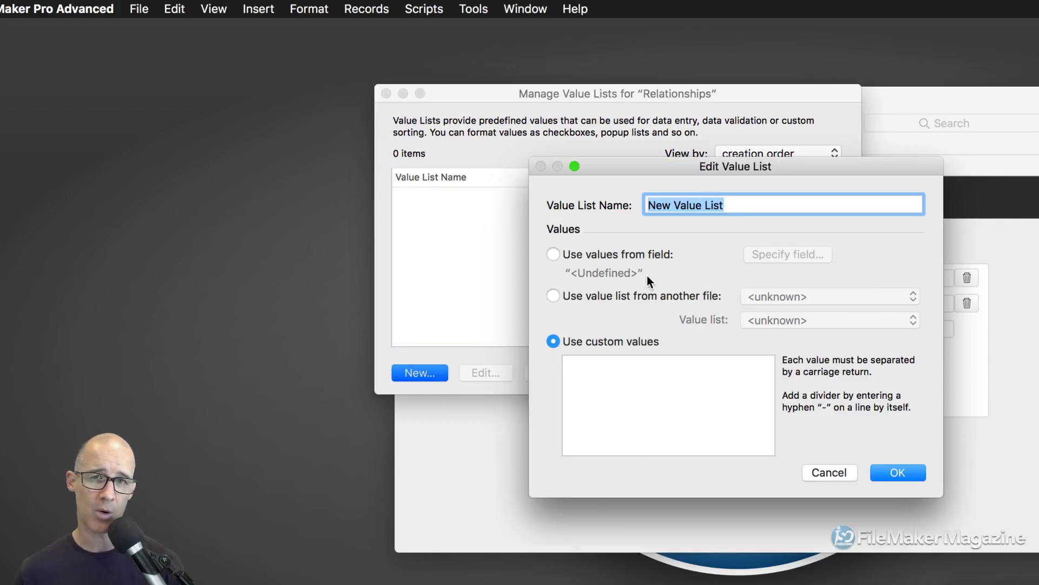
{"action": "left_click_drag", "start_coordinate": [706, 171], "coordinate": [589, 105]}
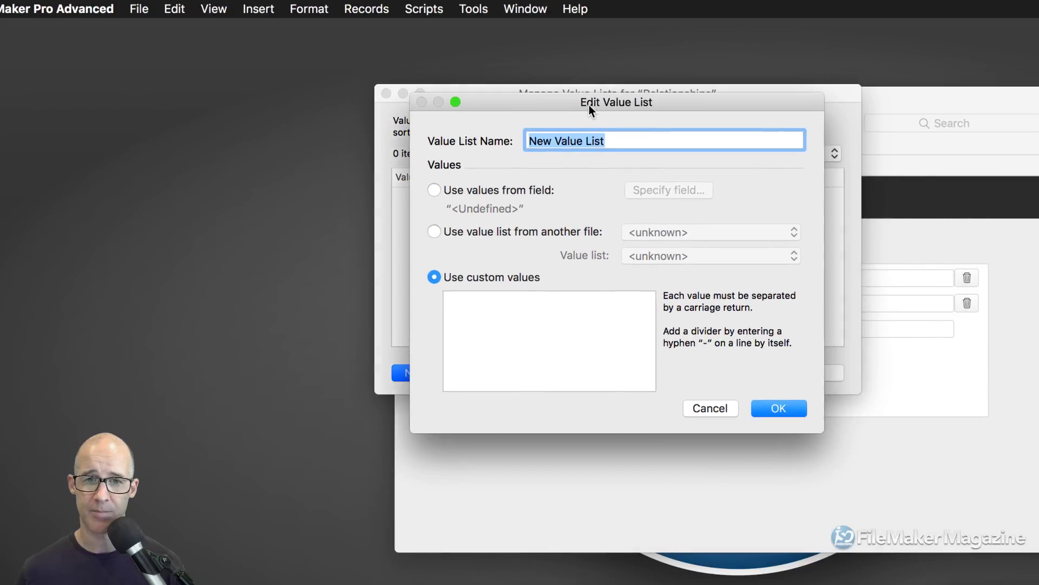
{"action": "type", "text": "Not "}
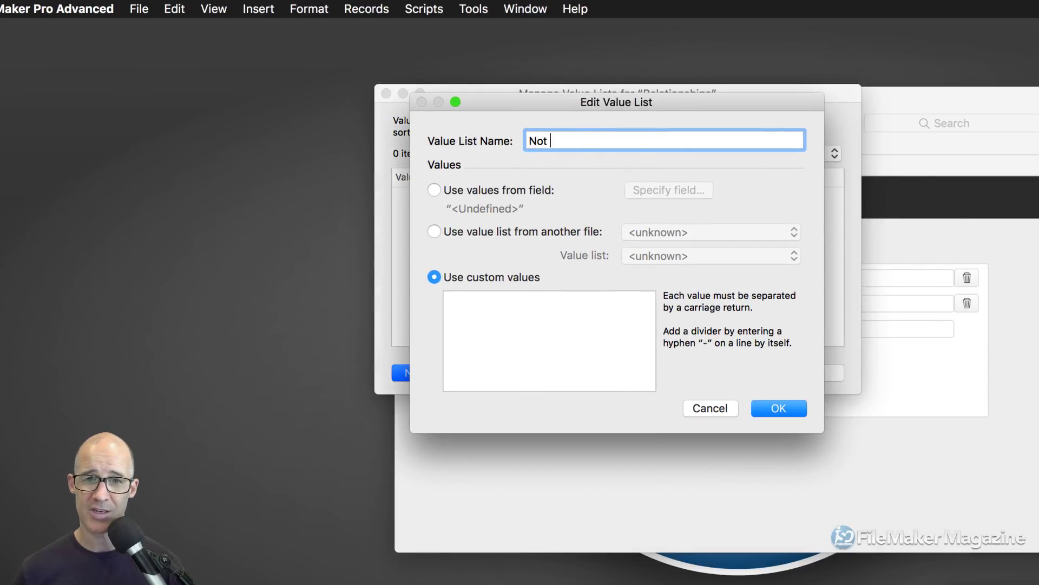
{"action": "type", "text": "Attending"}
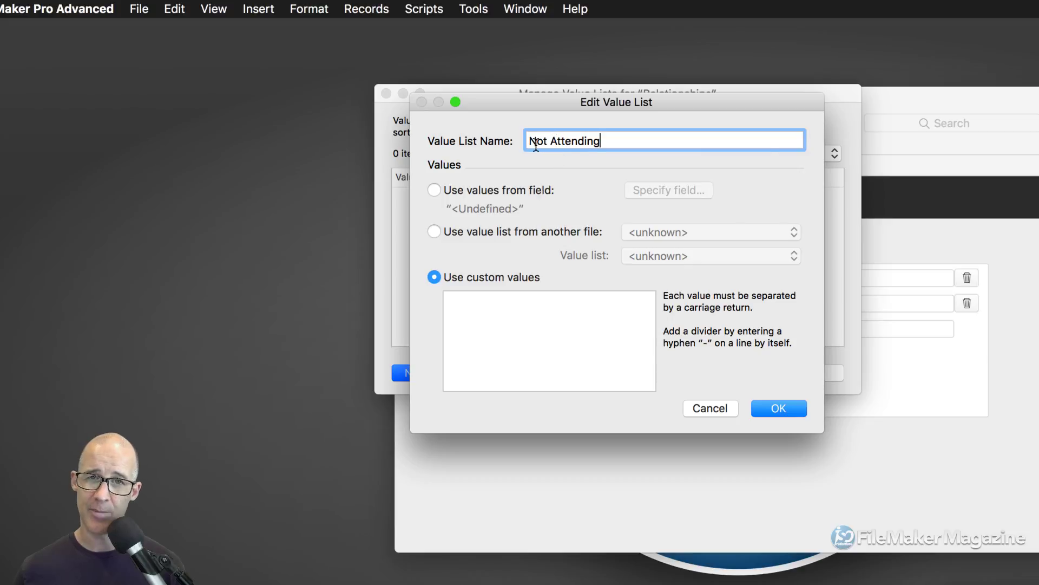
{"action": "left_click_drag", "start_coordinate": [603, 142], "coordinate": [514, 135]}
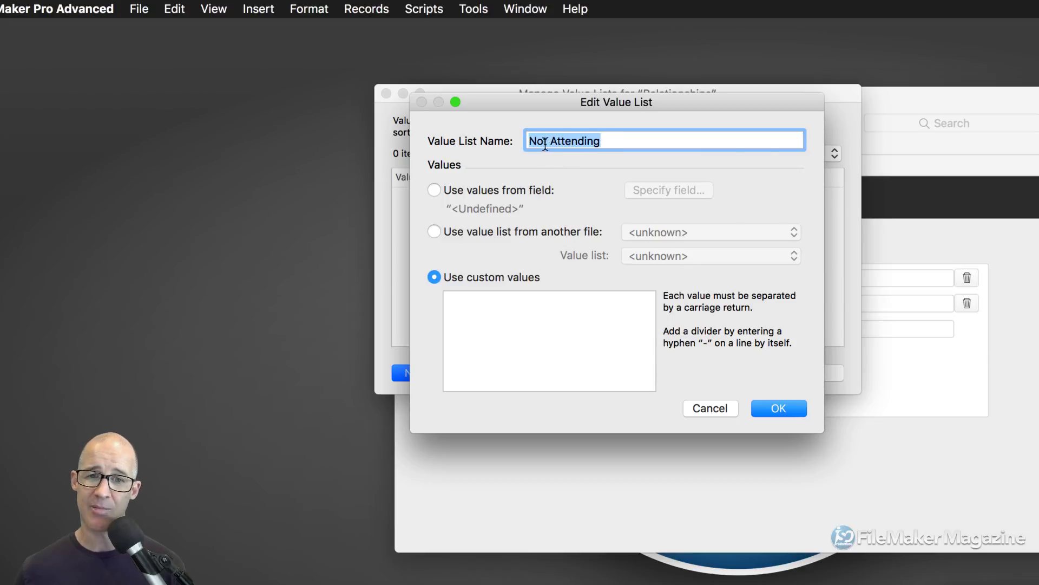
{"action": "left_click", "coordinate": [535, 143]}
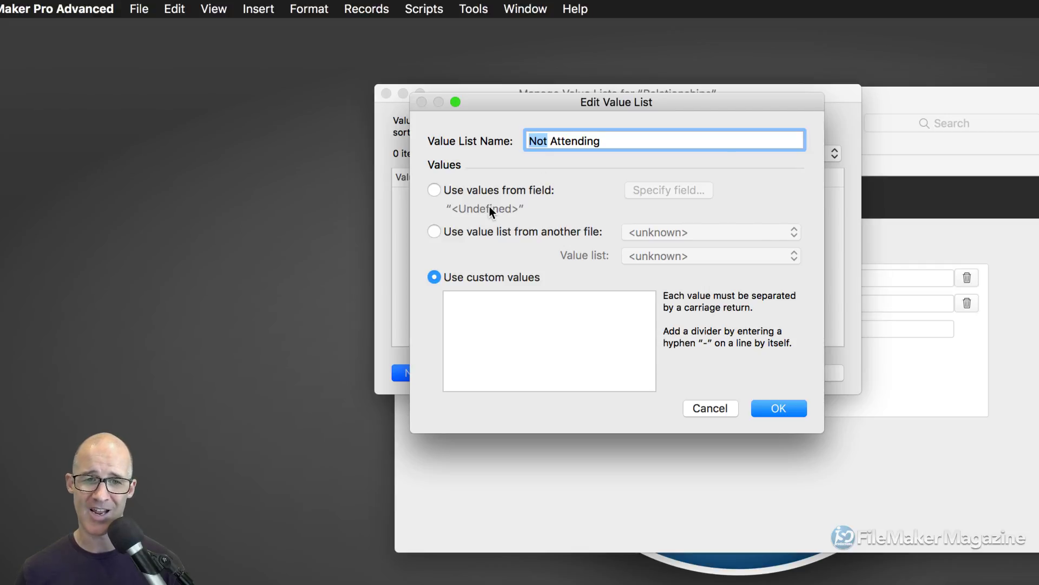
{"action": "left_click", "coordinate": [456, 189]}
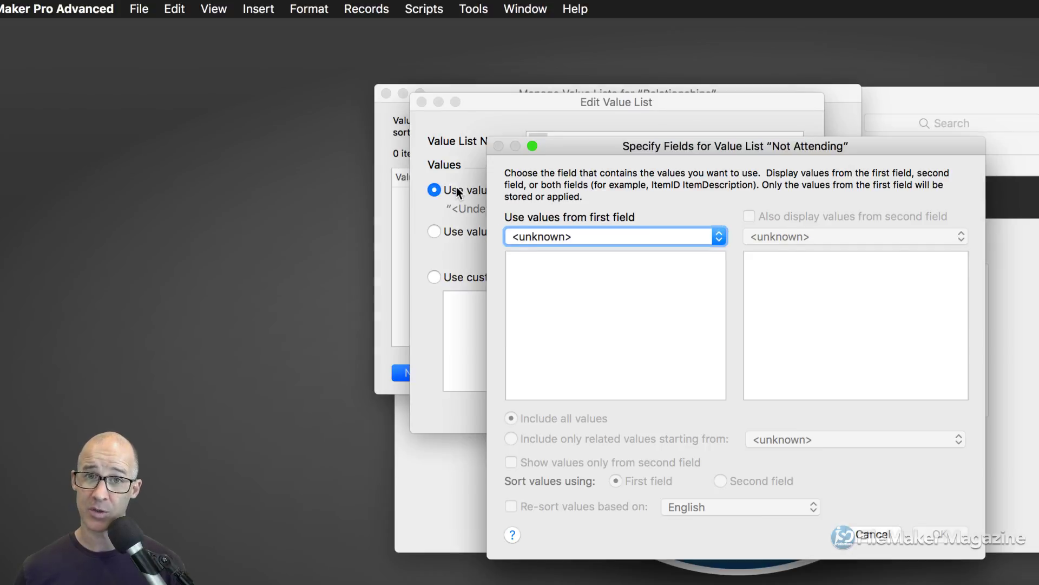
{"action": "left_click_drag", "start_coordinate": [645, 147], "coordinate": [526, 50]}
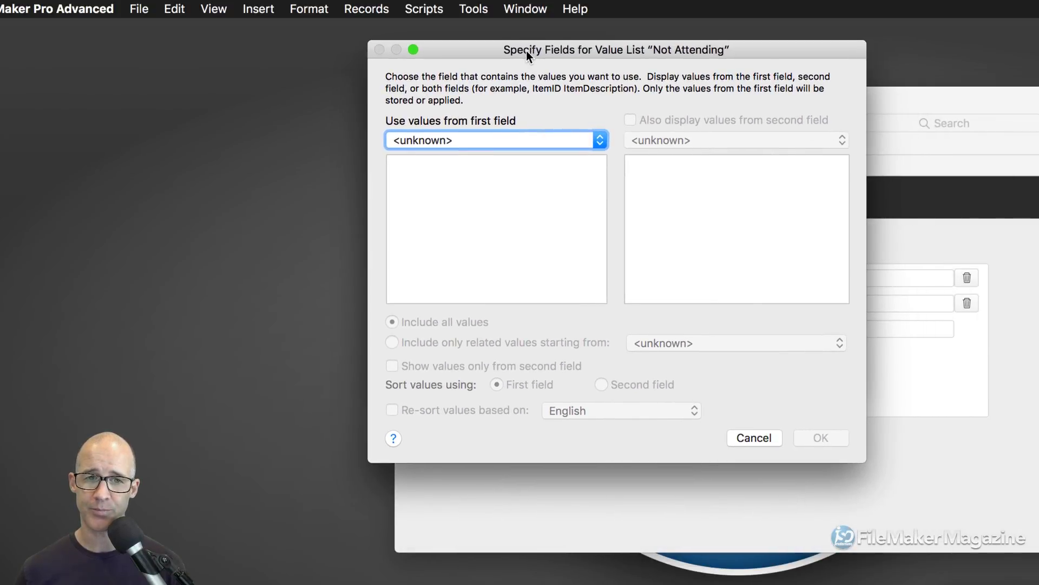
Step: Examine how the People, Attendees and Events table occurrences connect in the relationships graph, and return to the field selection
{"action": "left_click", "coordinate": [497, 135]}
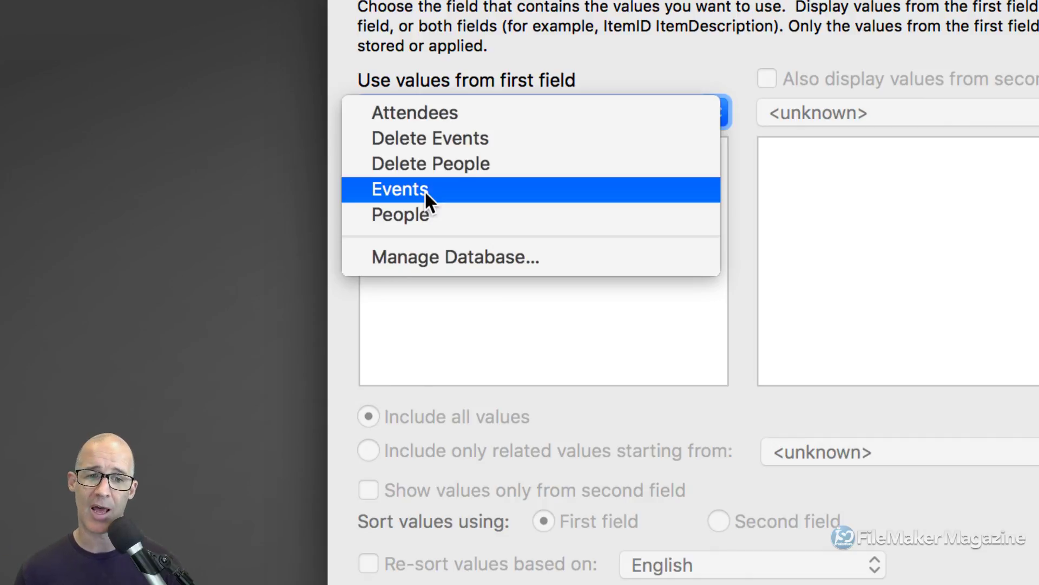
{"action": "left_click", "coordinate": [464, 256]}
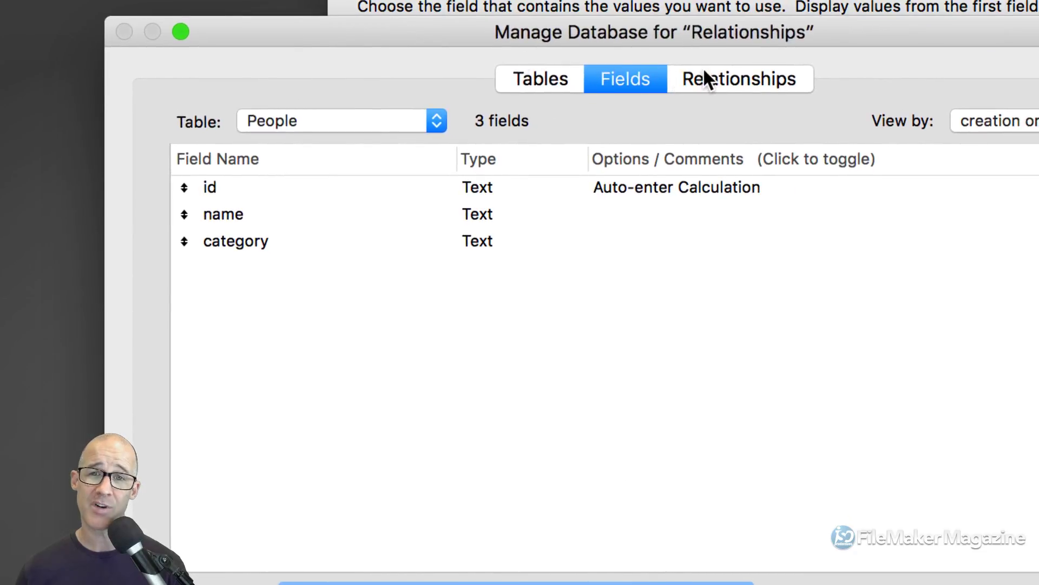
{"action": "left_click", "coordinate": [704, 77]}
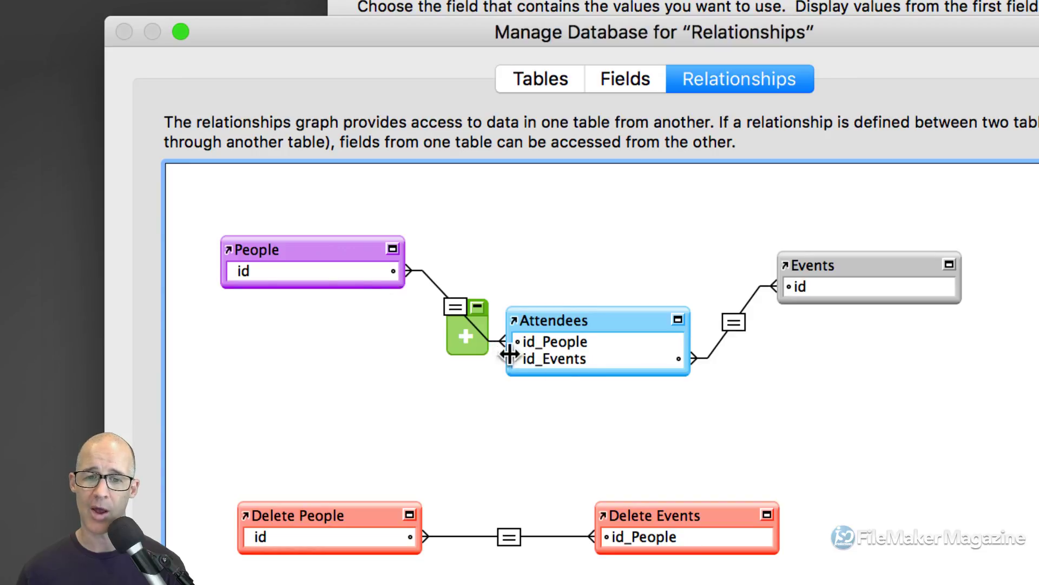
{"action": "left_click_drag", "start_coordinate": [827, 341], "coordinate": [304, 224]}
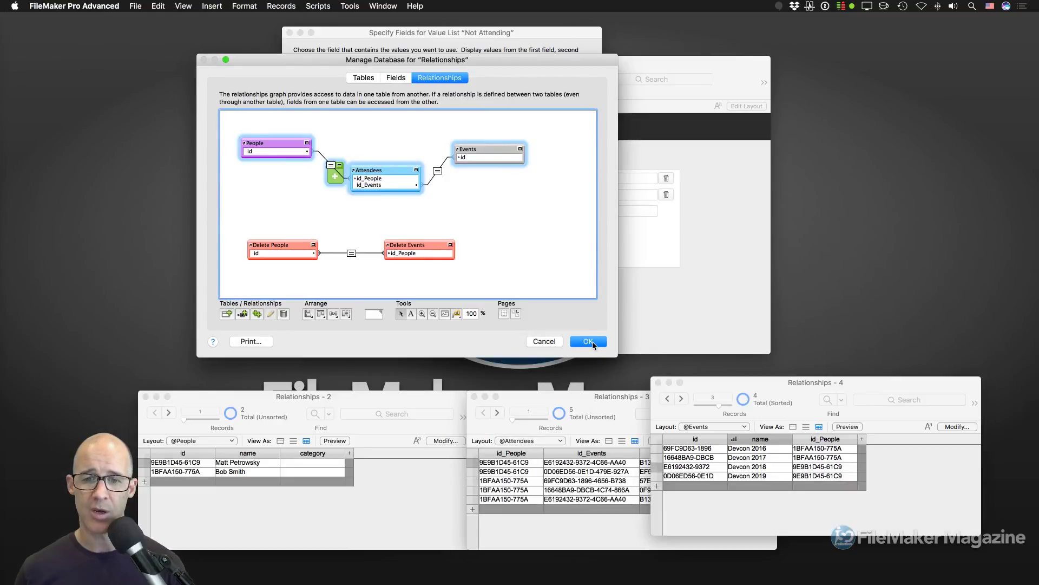
{"action": "left_click", "coordinate": [591, 344]}
Step: Use id from Events as the value list's first field and also display values from Events name as the second field
{"action": "left_click", "coordinate": [352, 90]}
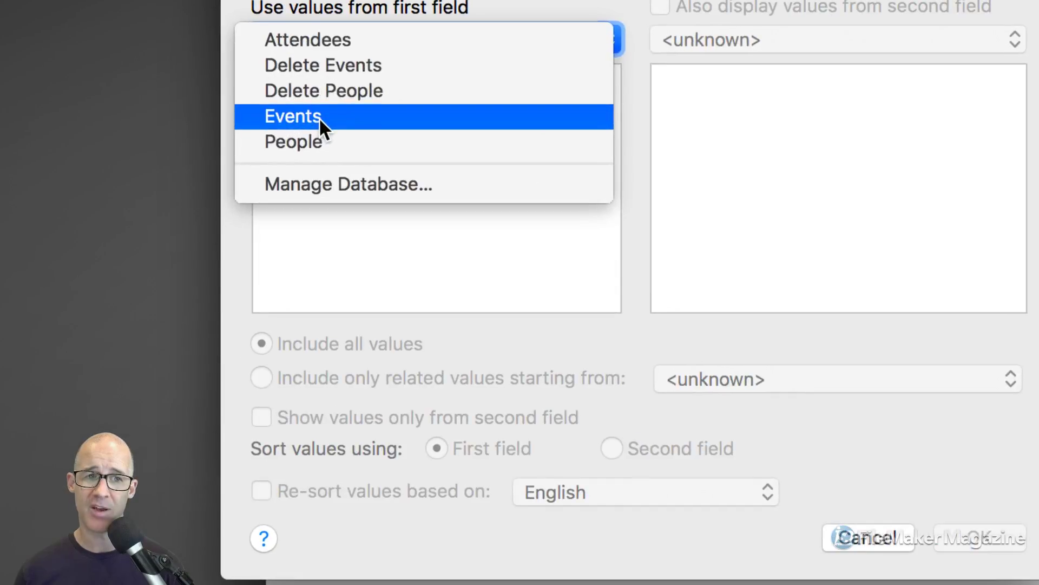
{"action": "left_click", "coordinate": [345, 120]}
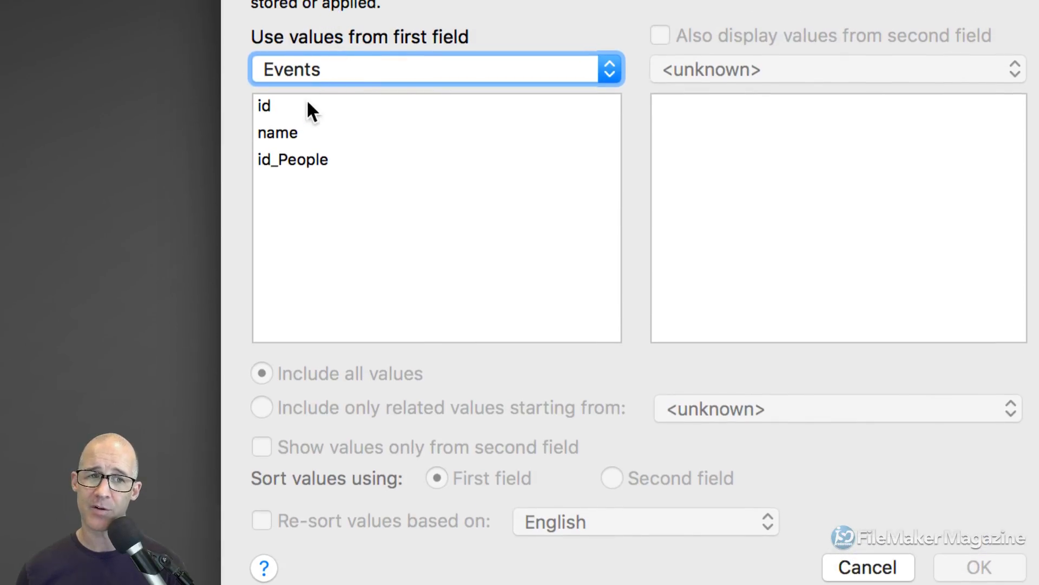
{"action": "left_click", "coordinate": [293, 106]}
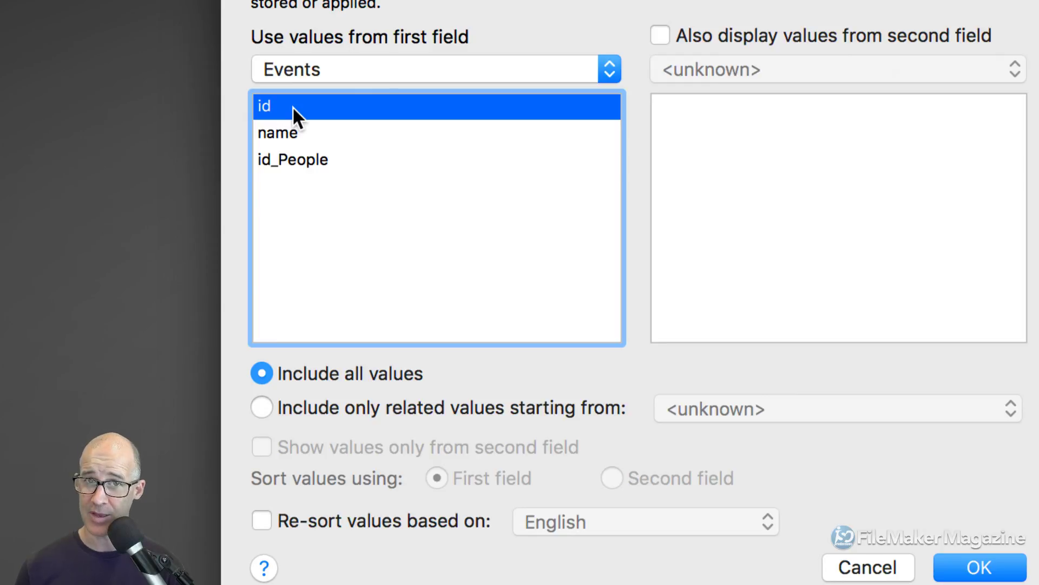
{"action": "left_click", "coordinate": [662, 31]}
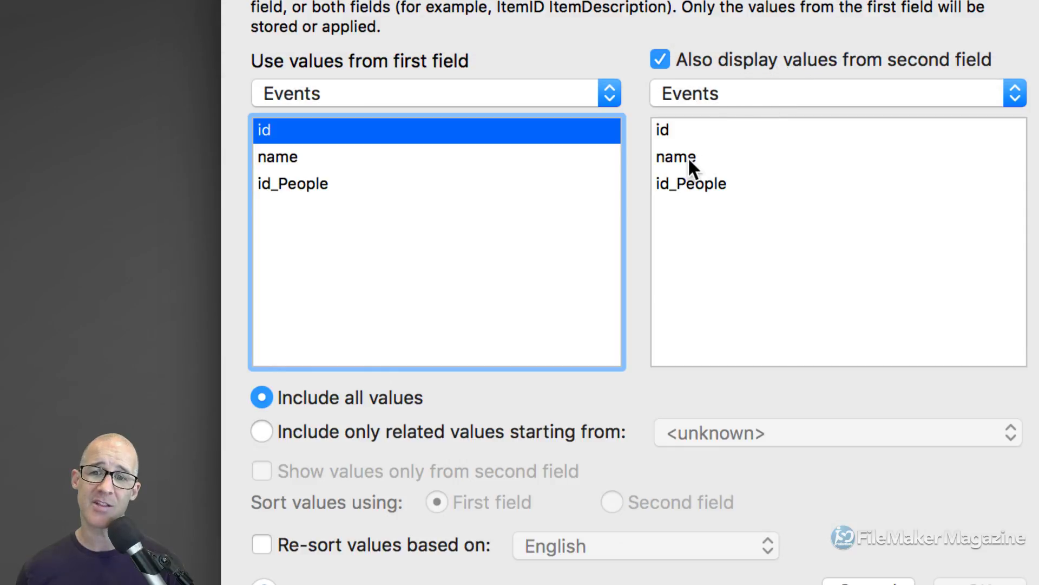
{"action": "left_click", "coordinate": [686, 157]}
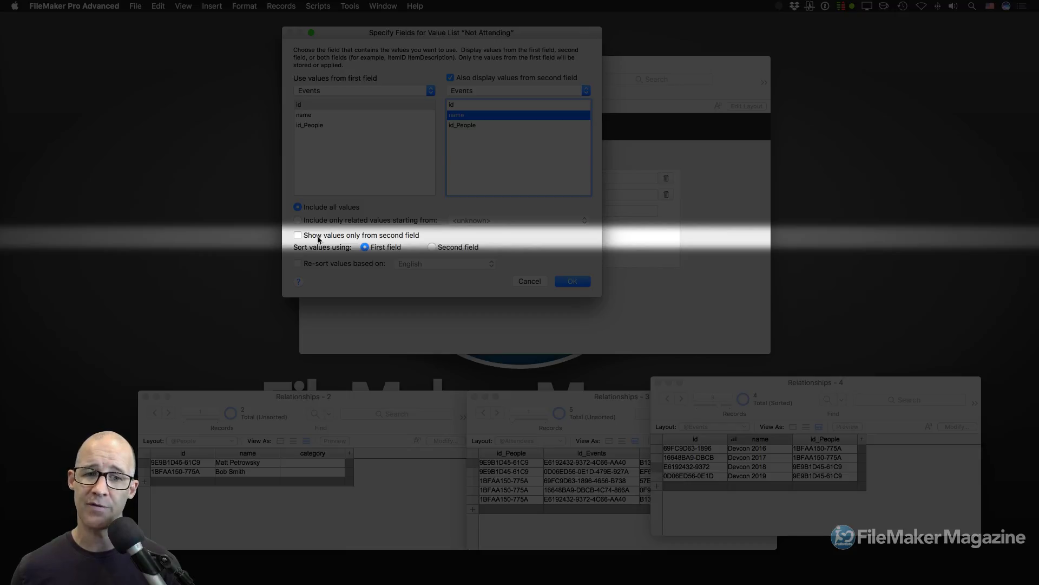
Step: Show values only from the second field and save the Not Attending value list
{"action": "left_click", "coordinate": [319, 237]}
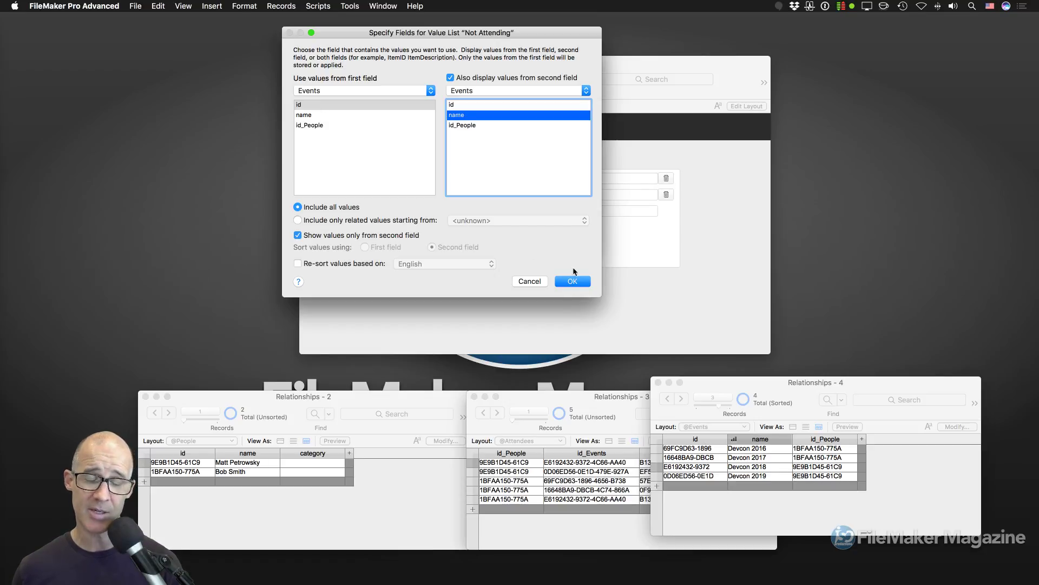
{"action": "left_click", "coordinate": [576, 283]}
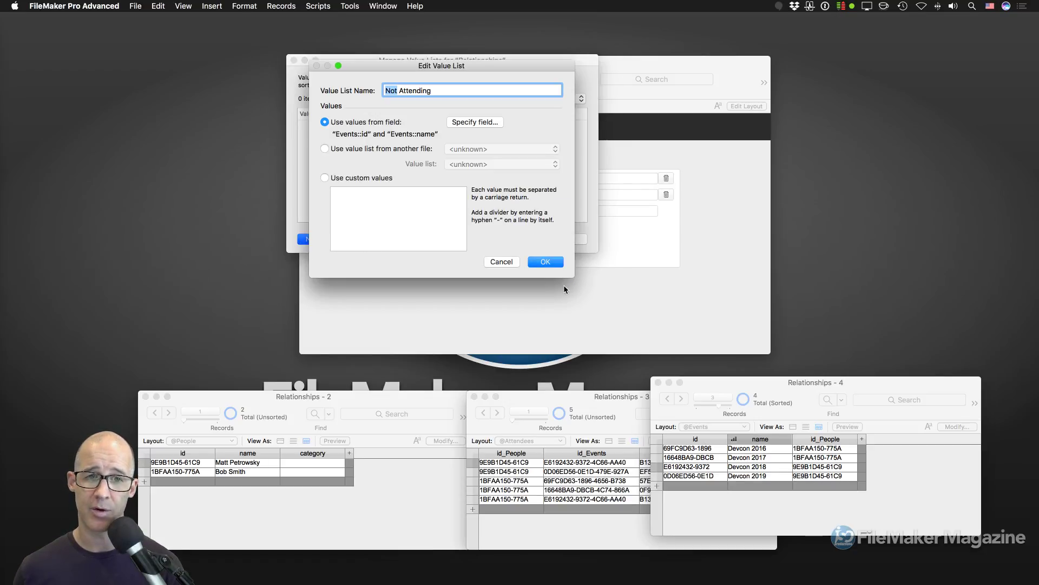
{"action": "left_click", "coordinate": [546, 262]}
{"action": "left_click", "coordinate": [557, 239]}
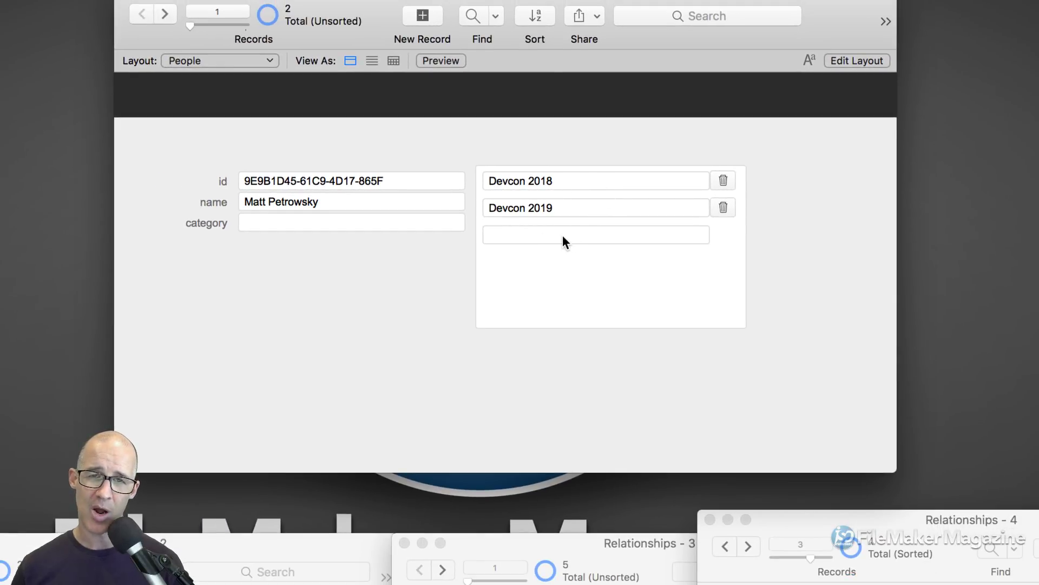
Step: Inspect the People table occurrence in the relationships graph and bring up the field definitions of the People table
{"action": "left_click", "coordinate": [718, 235]}
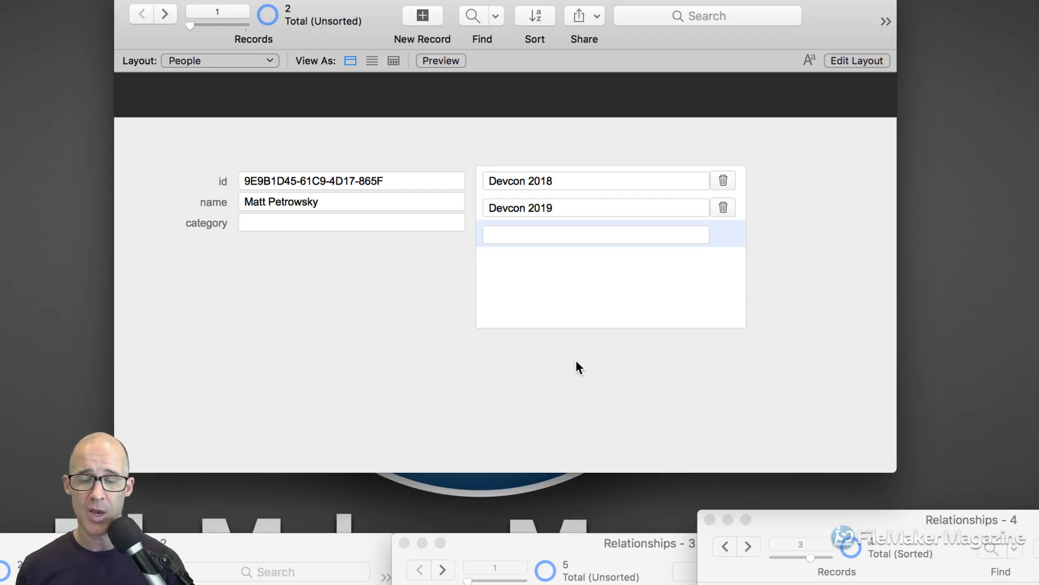
{"action": "key", "text": "super+shift+d"}
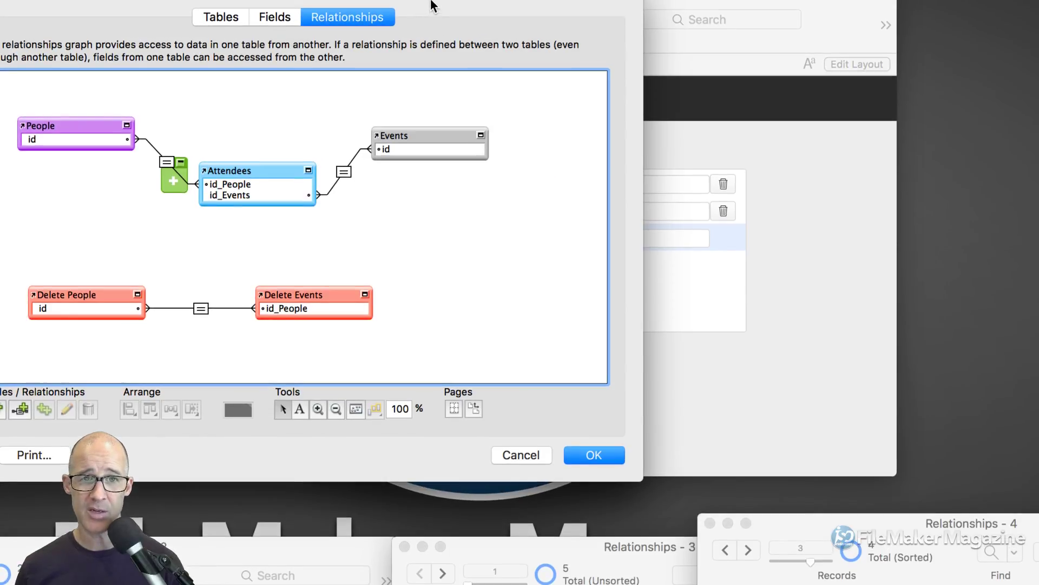
{"action": "left_click_drag", "start_coordinate": [433, 6], "coordinate": [712, 27]}
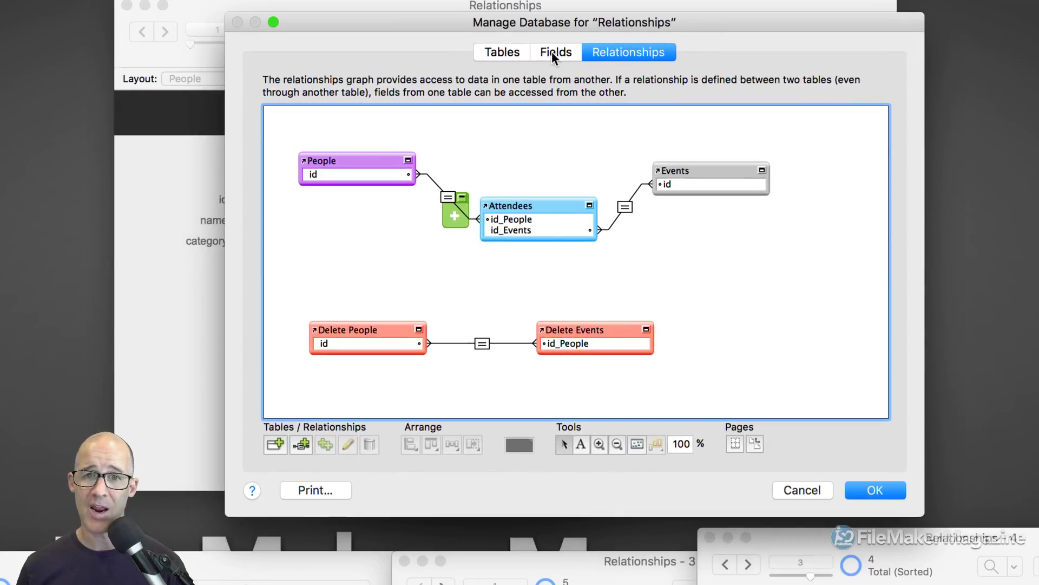
{"action": "left_click", "coordinate": [372, 165]}
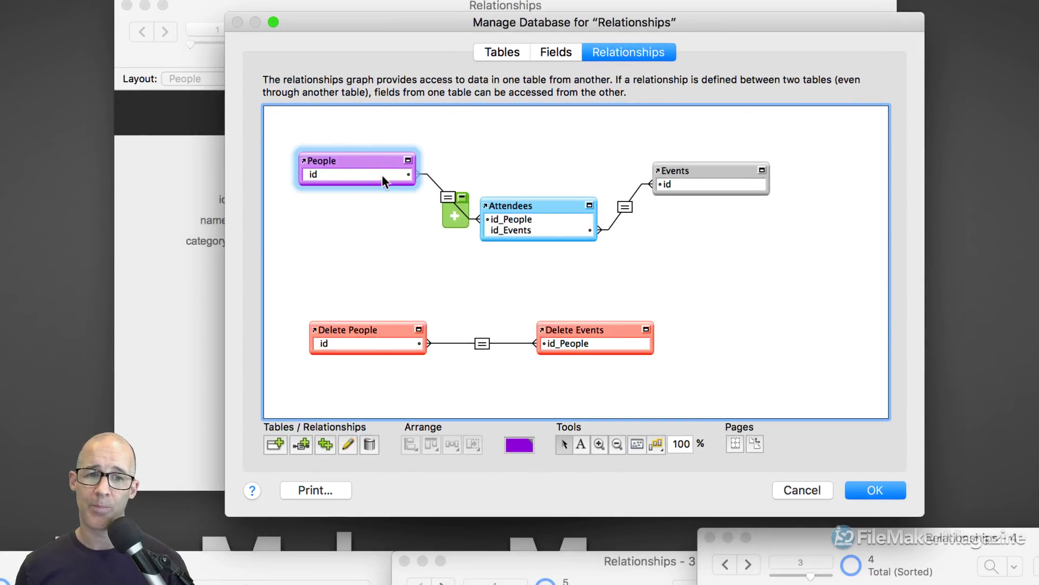
{"action": "left_click", "coordinate": [551, 53]}
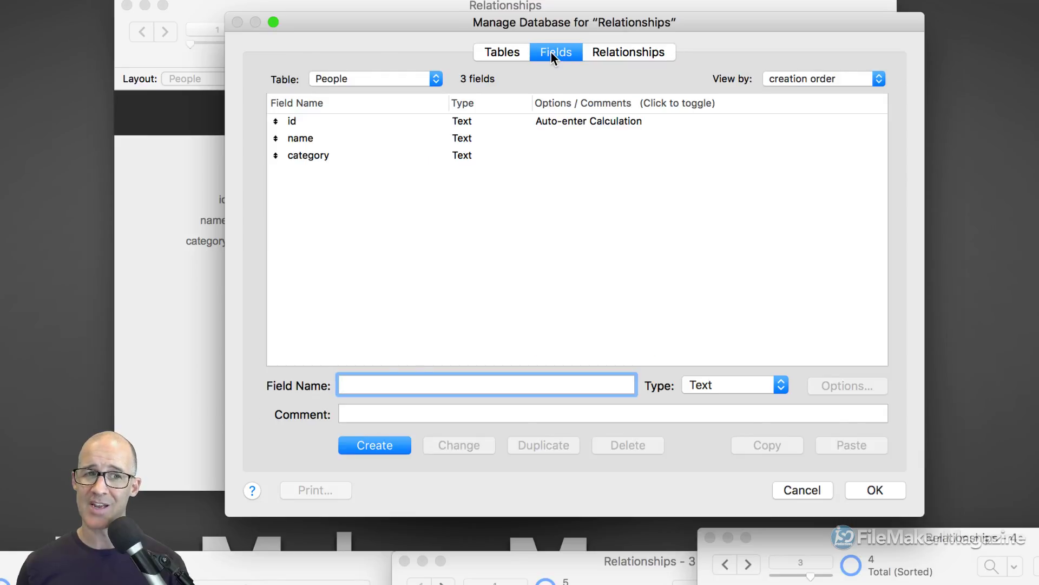
{"action": "left_click", "coordinate": [347, 190]}
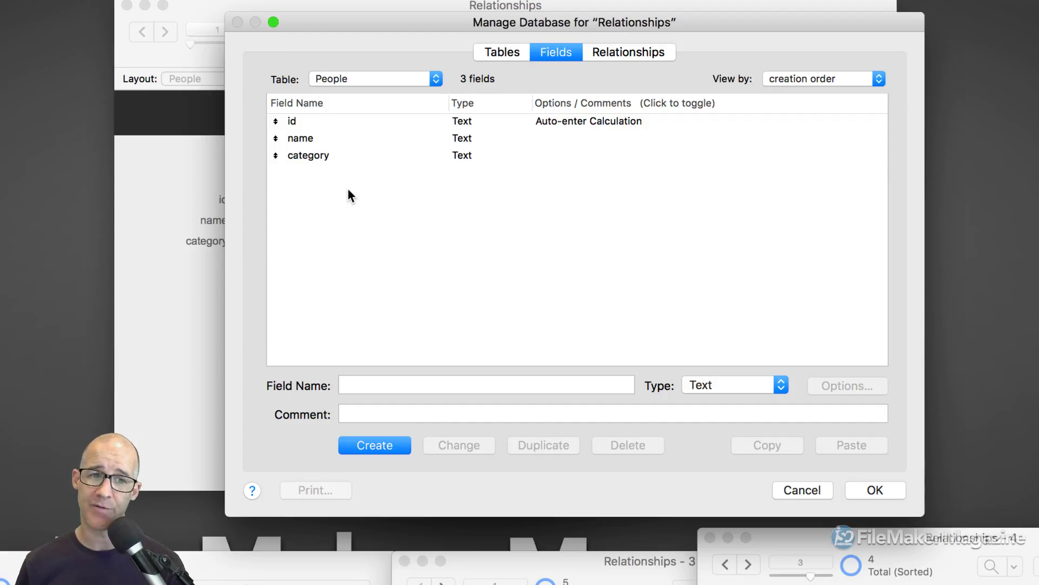
Step: Create a text field named SELECTED_EVENT in the People table
{"action": "left_click", "coordinate": [307, 123]}
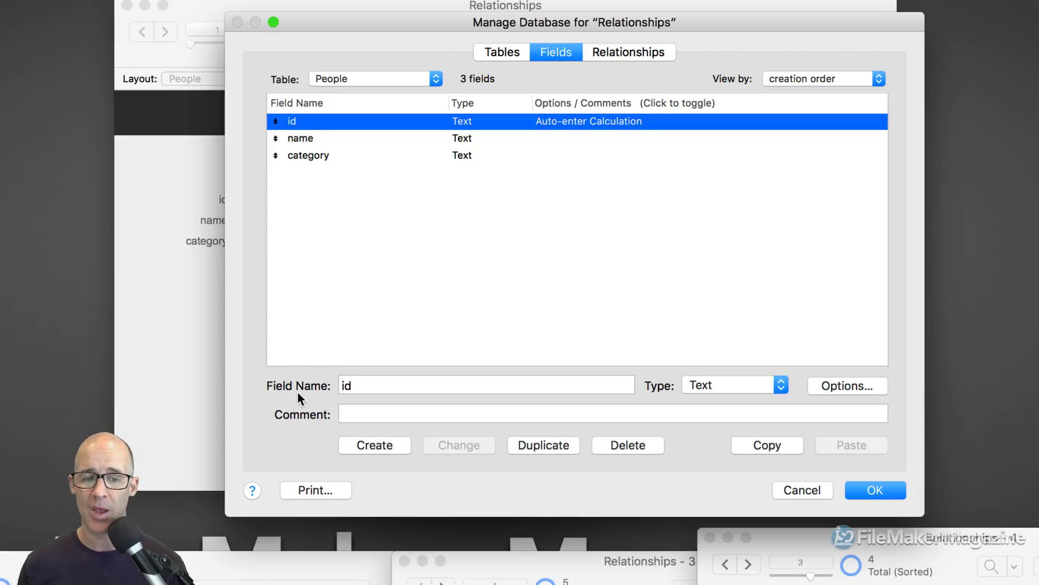
{"action": "left_click_drag", "start_coordinate": [368, 384], "coordinate": [333, 385]}
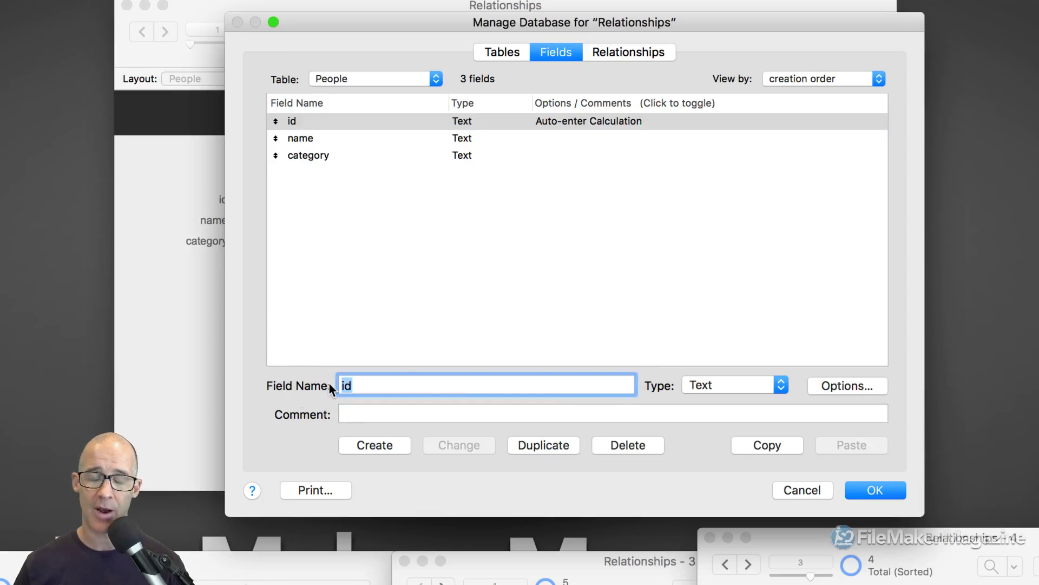
{"action": "type", "text": "SELECTED"}
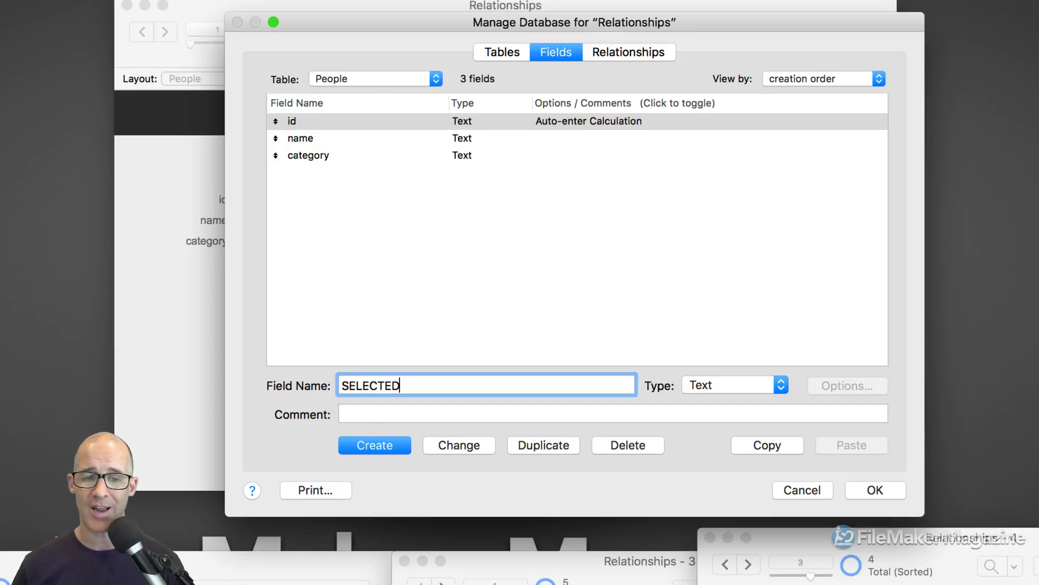
{"action": "type", "text": "_EVENT"}
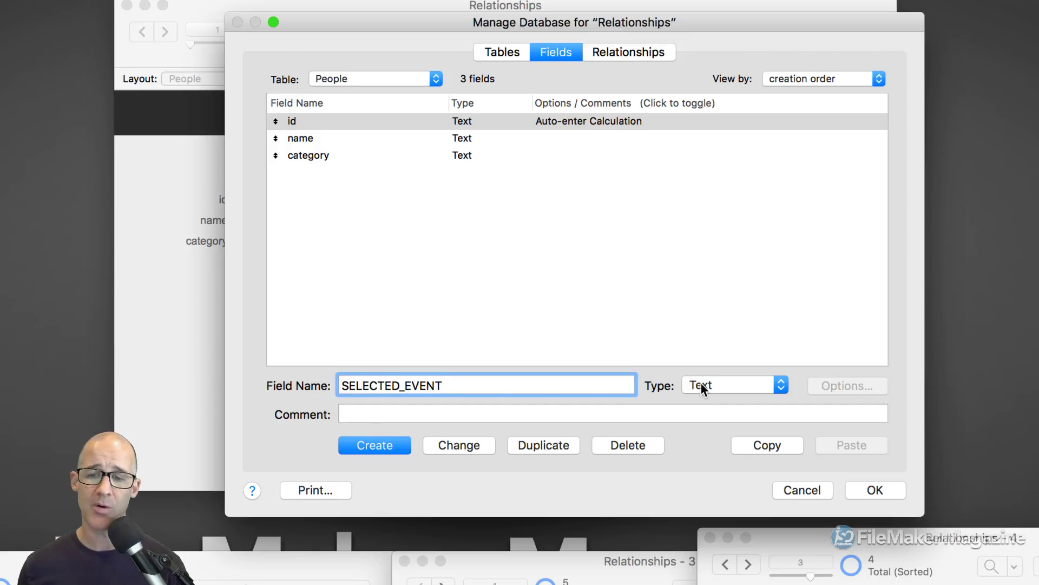
{"action": "left_click", "coordinate": [383, 447]}
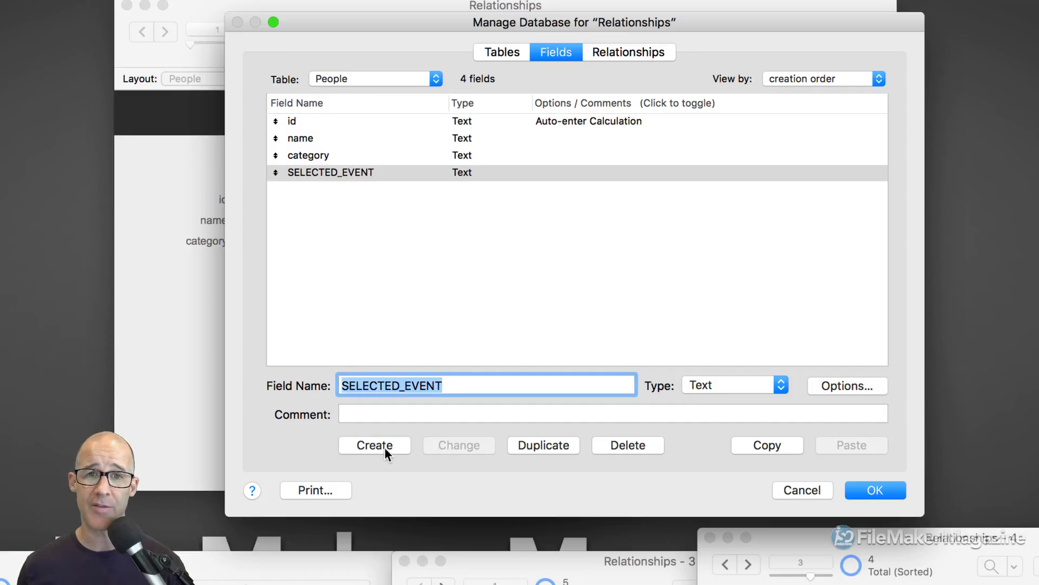
Step: Give the SELECTED_EVENT field global storage and save the database changes
{"action": "left_click", "coordinate": [835, 386]}
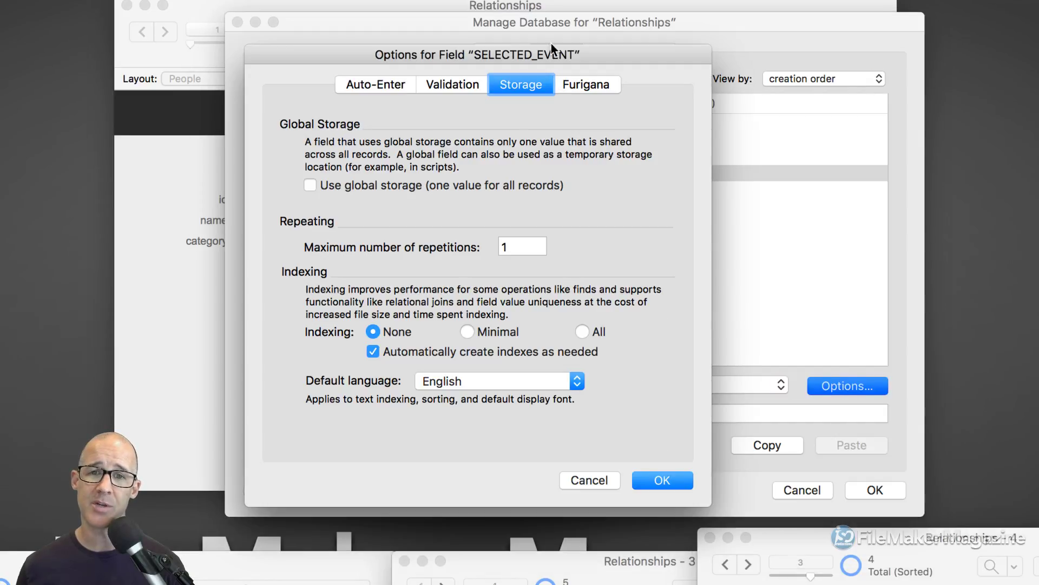
{"action": "left_click_drag", "start_coordinate": [551, 43], "coordinate": [650, 45]}
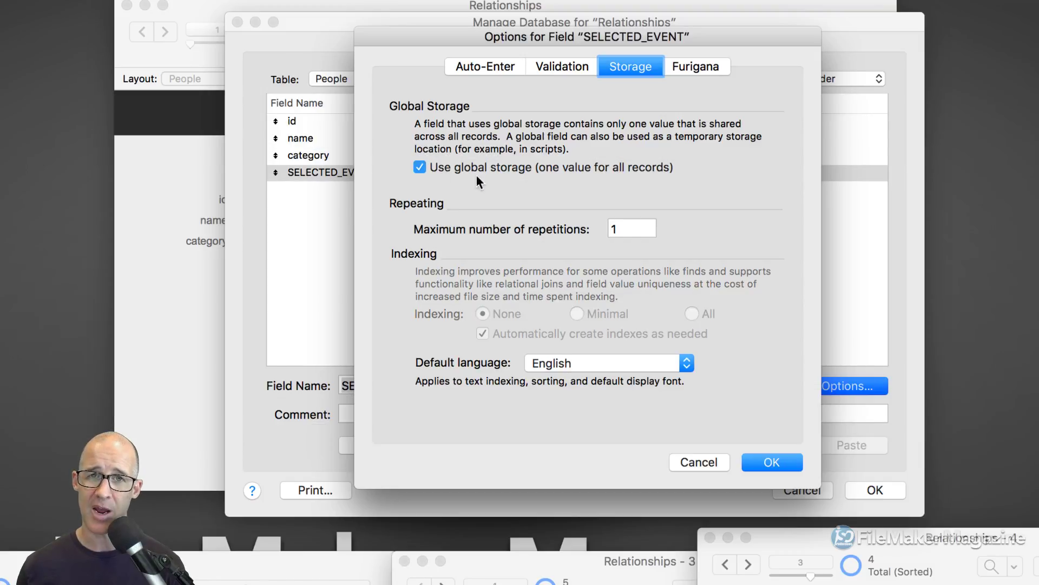
{"action": "left_click", "coordinate": [778, 460]}
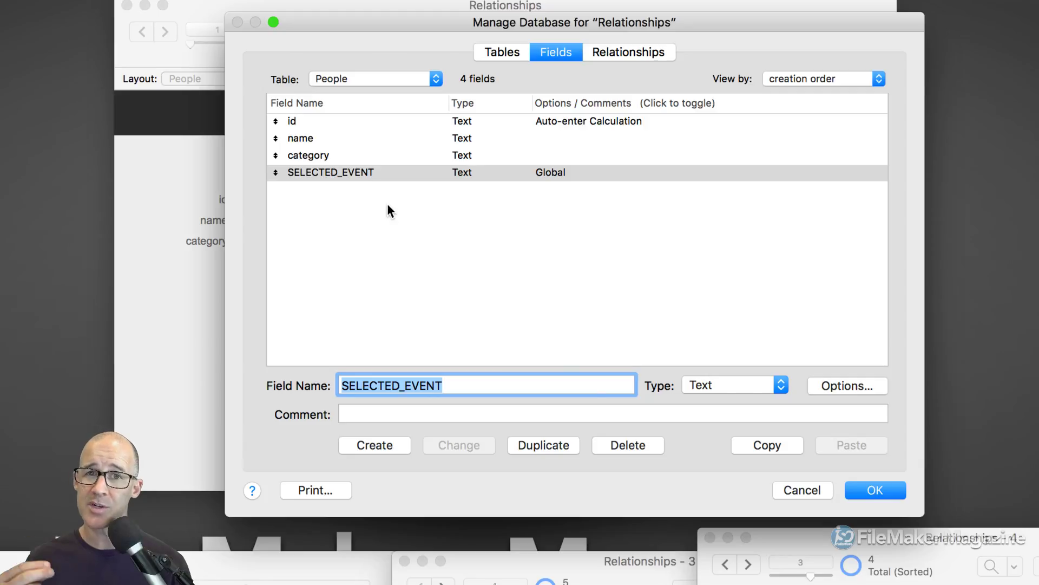
{"action": "left_click", "coordinate": [881, 490]}
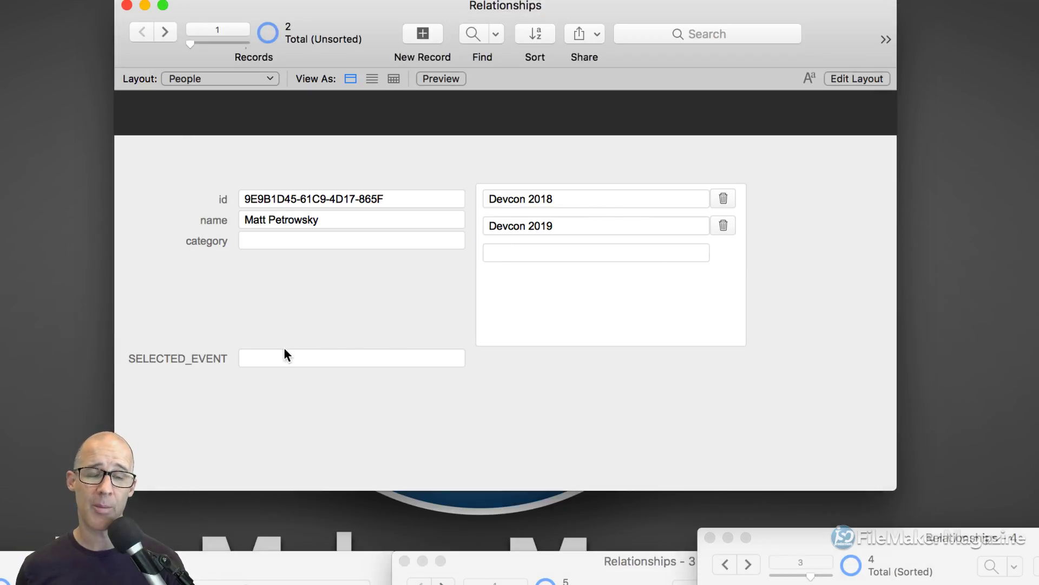
Step: In the People layout design, delete the SELECTED_EVENT label and place the field just above the Attendees portal, aligned with its name field
{"action": "key", "text": "super+l"}
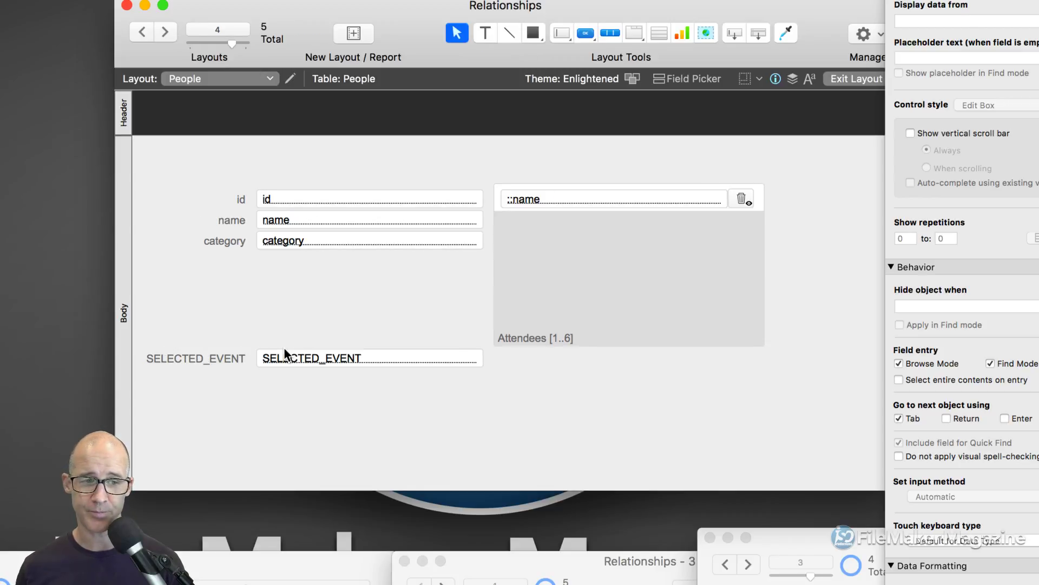
{"action": "left_click", "coordinate": [220, 359]}
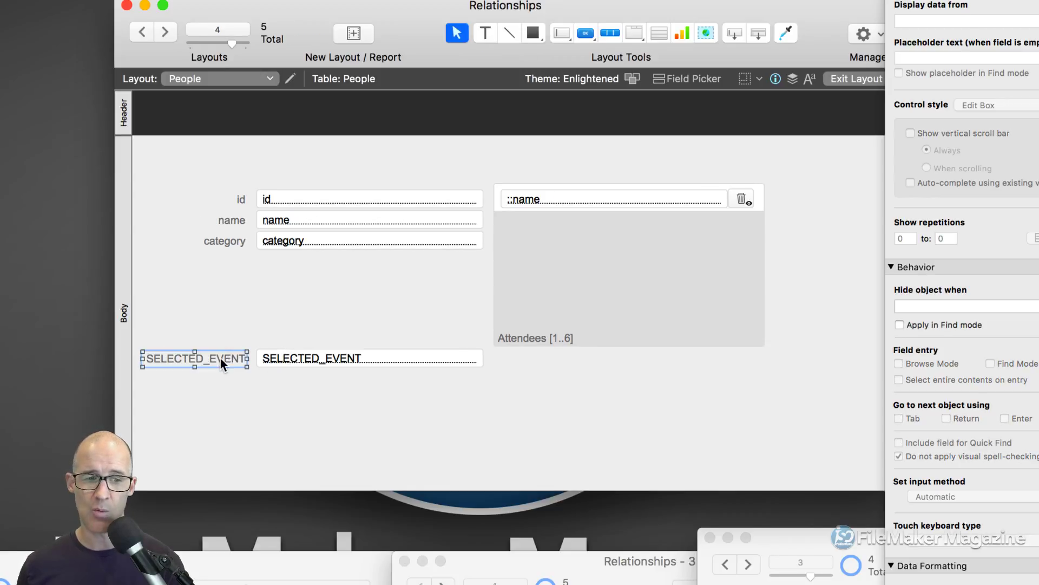
{"action": "key", "text": "Delete"}
{"action": "left_click", "coordinate": [297, 360]}
{"action": "left_click_drag", "start_coordinate": [296, 358], "coordinate": [540, 166]}
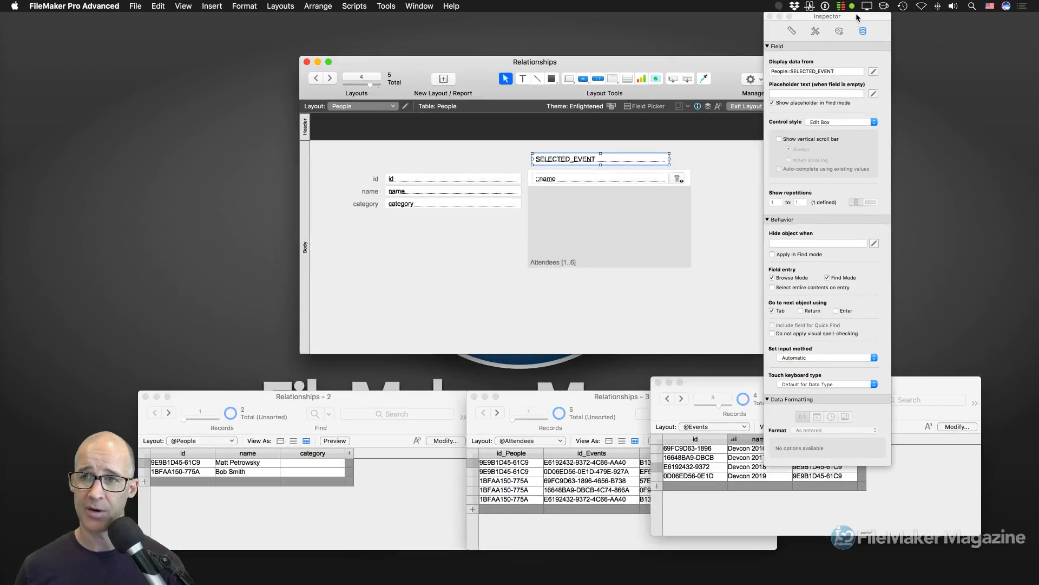
Step: Set the control style of the SELECTED_EVENT field to Pop-up Menu
{"action": "left_click_drag", "start_coordinate": [861, 21], "coordinate": [825, 47]}
{"action": "left_click", "coordinate": [735, 249]}
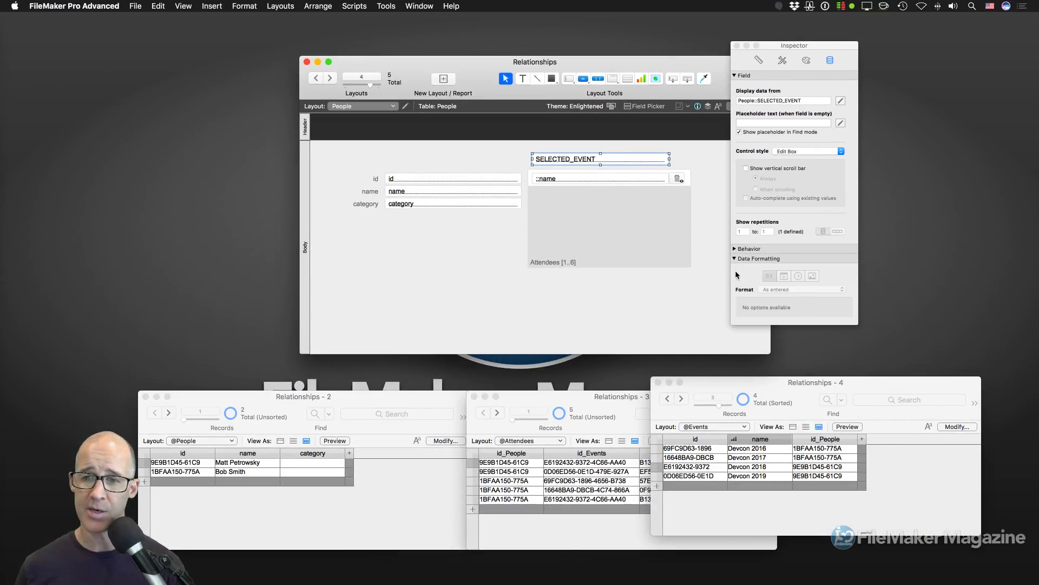
{"action": "left_click_drag", "start_coordinate": [792, 44], "coordinate": [743, 108]}
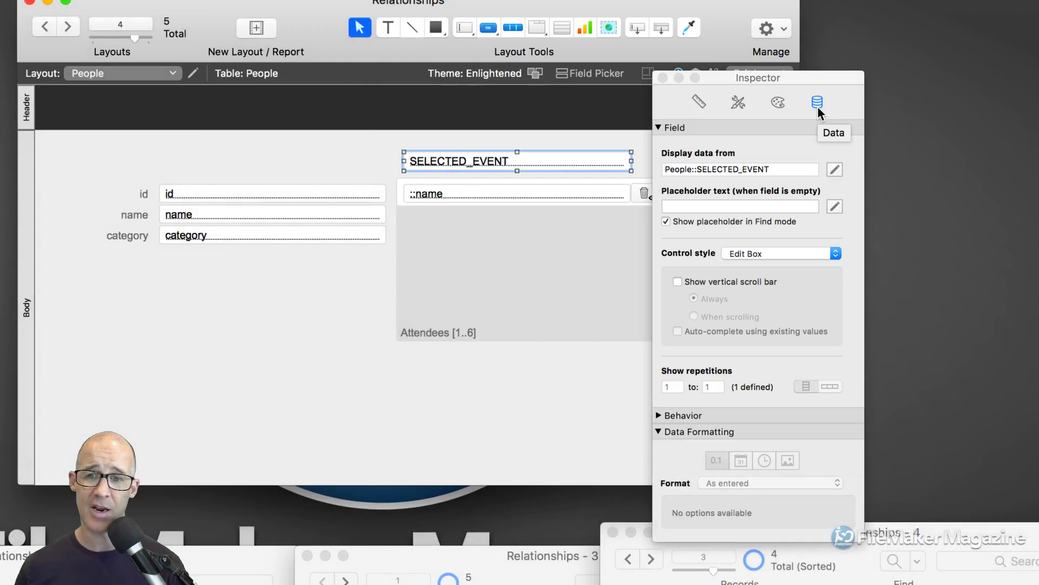
{"action": "left_click", "coordinate": [744, 253]}
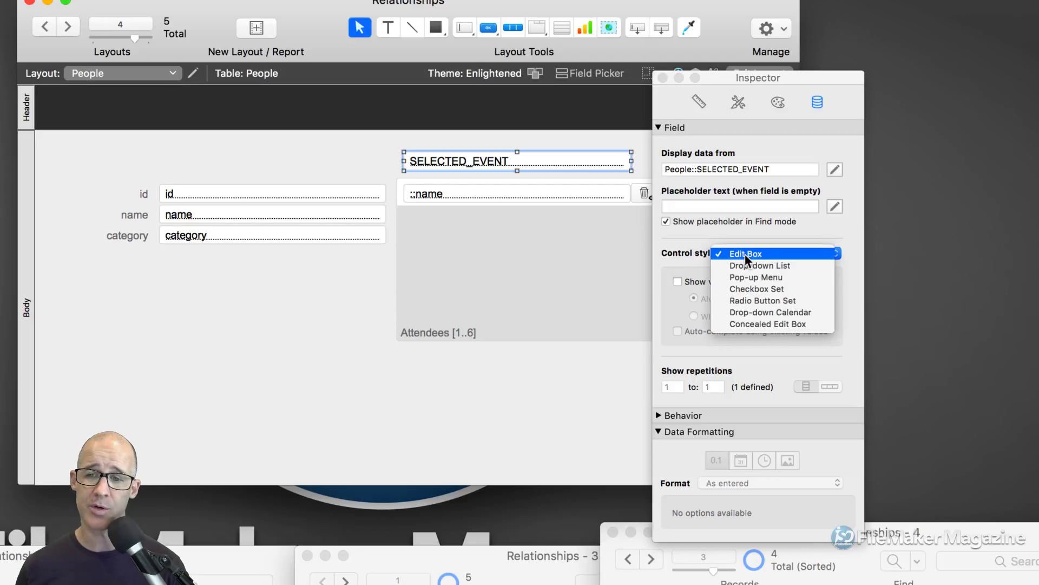
{"action": "left_click", "coordinate": [760, 266]}
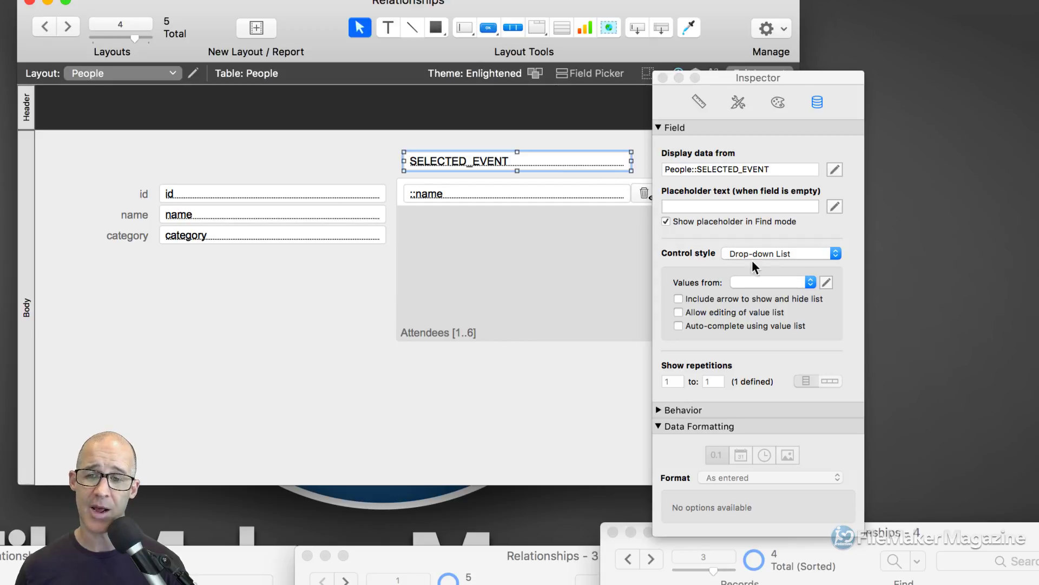
{"action": "left_click", "coordinate": [766, 253]}
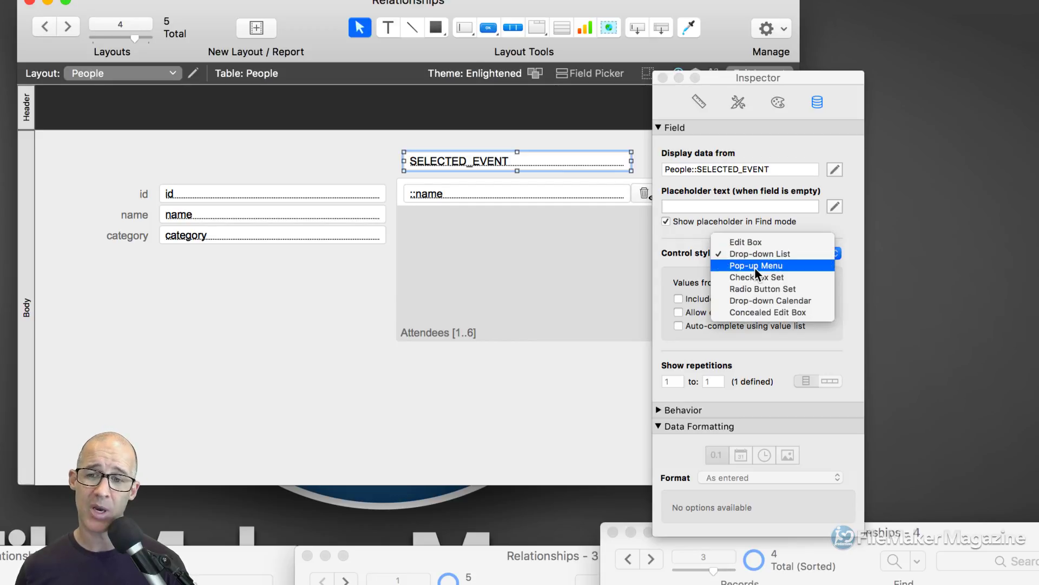
{"action": "left_click", "coordinate": [755, 267]}
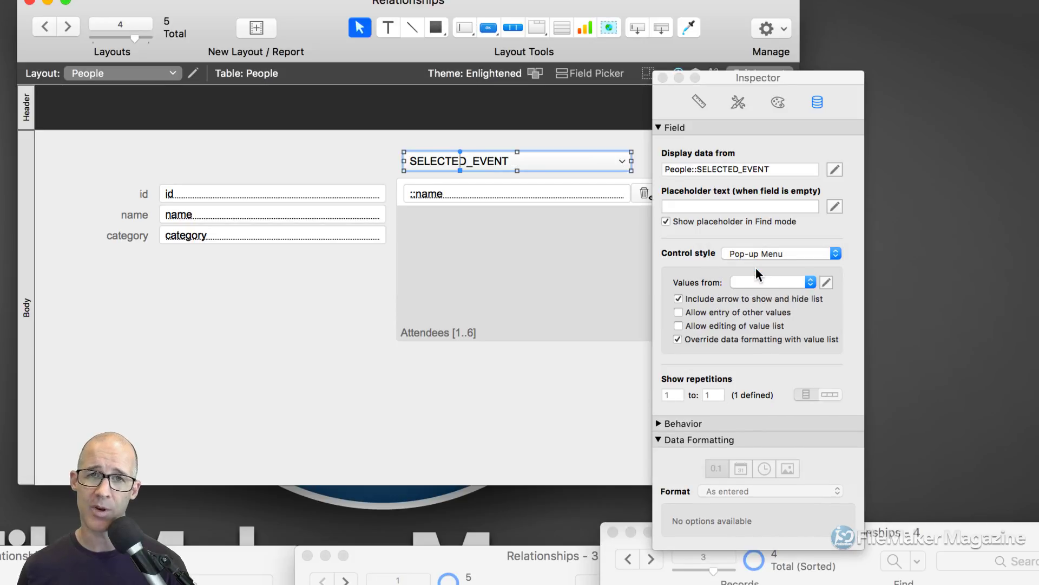
Step: Take the pop-up menu's values from the Not Attending value list and keep the arrow to show and hide the list included
{"action": "left_click", "coordinate": [764, 282]}
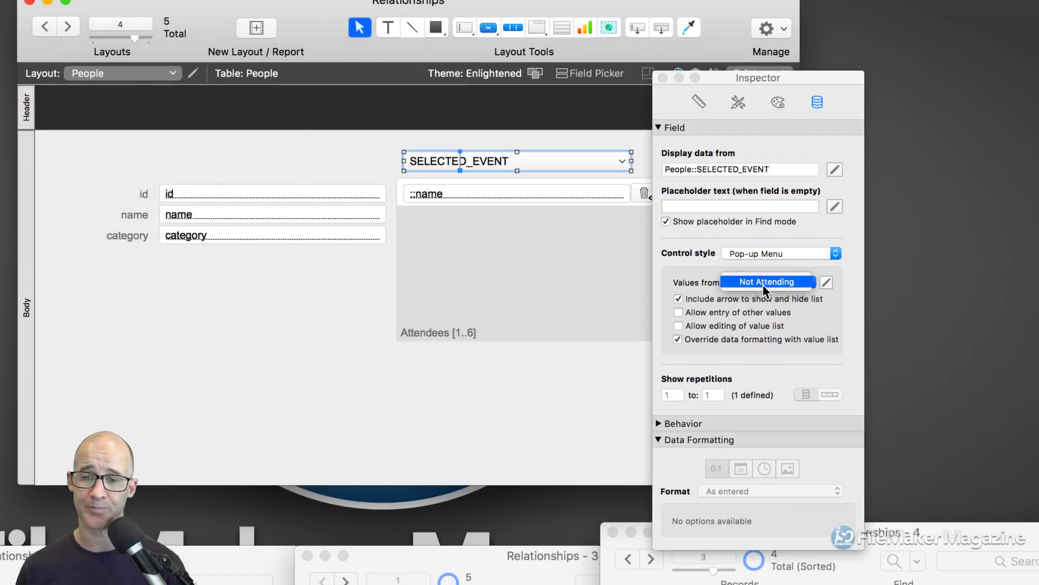
{"action": "left_click", "coordinate": [764, 283]}
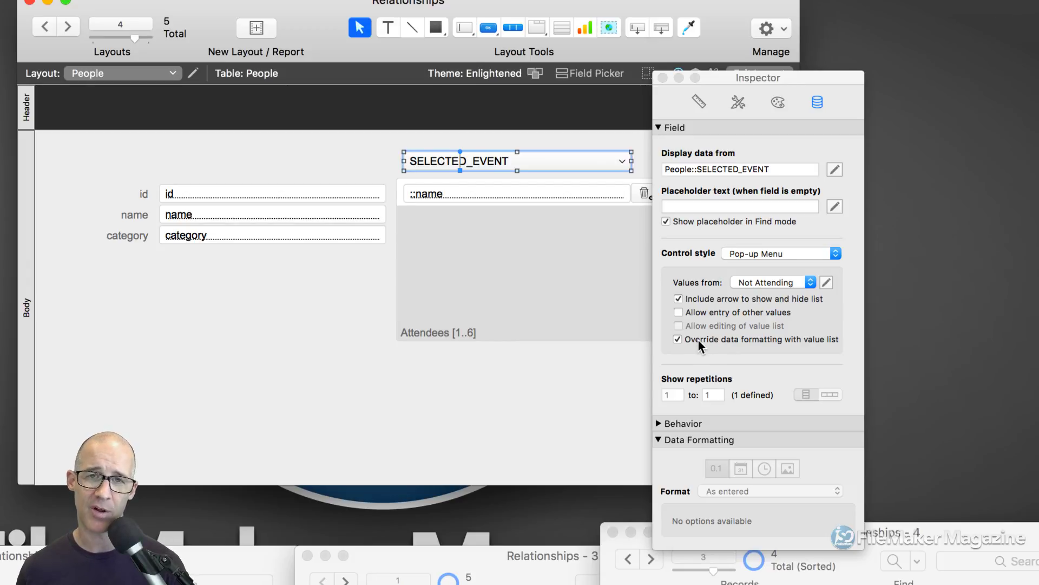
{"action": "left_click", "coordinate": [699, 298]}
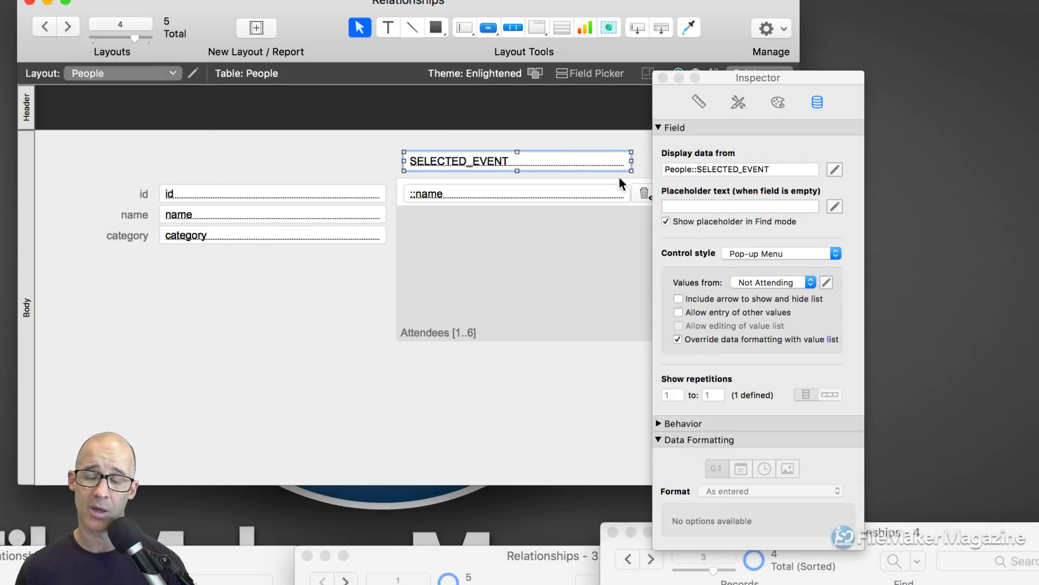
{"action": "left_click", "coordinate": [697, 301]}
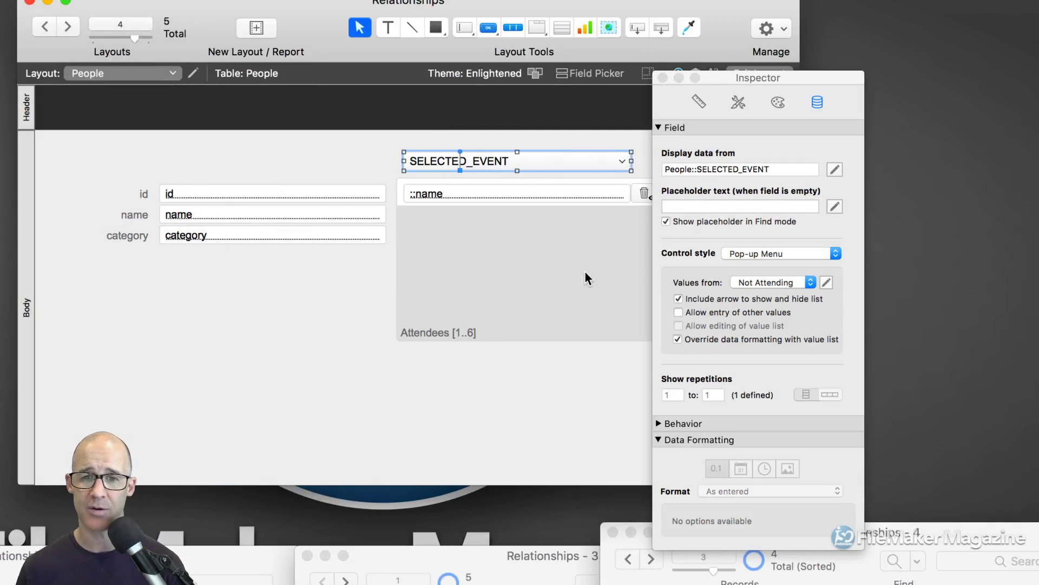
Step: Browse the first People record and compare the event choices in the new pop-up menu with the events in its portal
{"action": "key", "text": "super+b"}
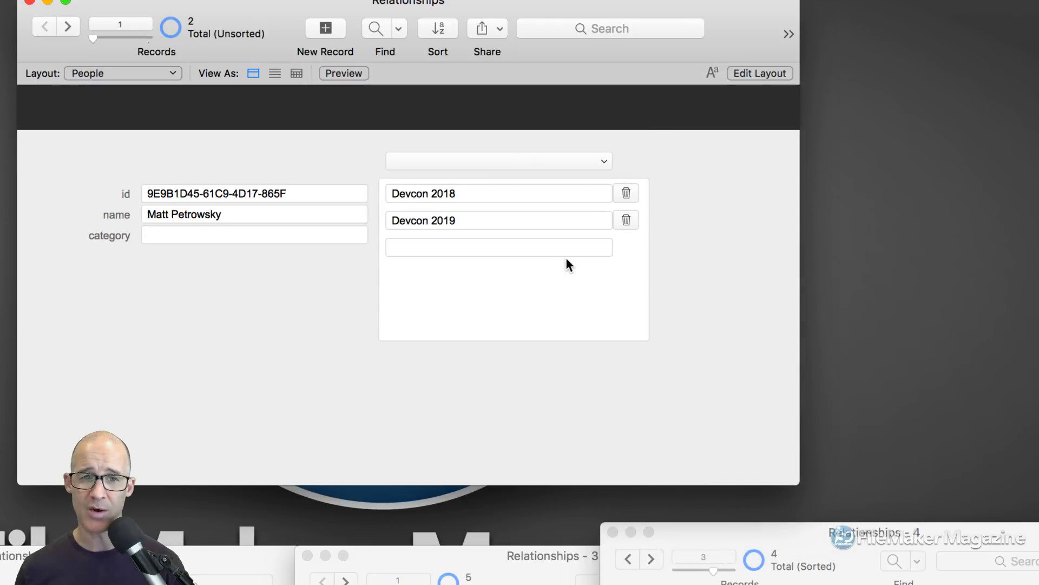
{"action": "left_click", "coordinate": [572, 163]}
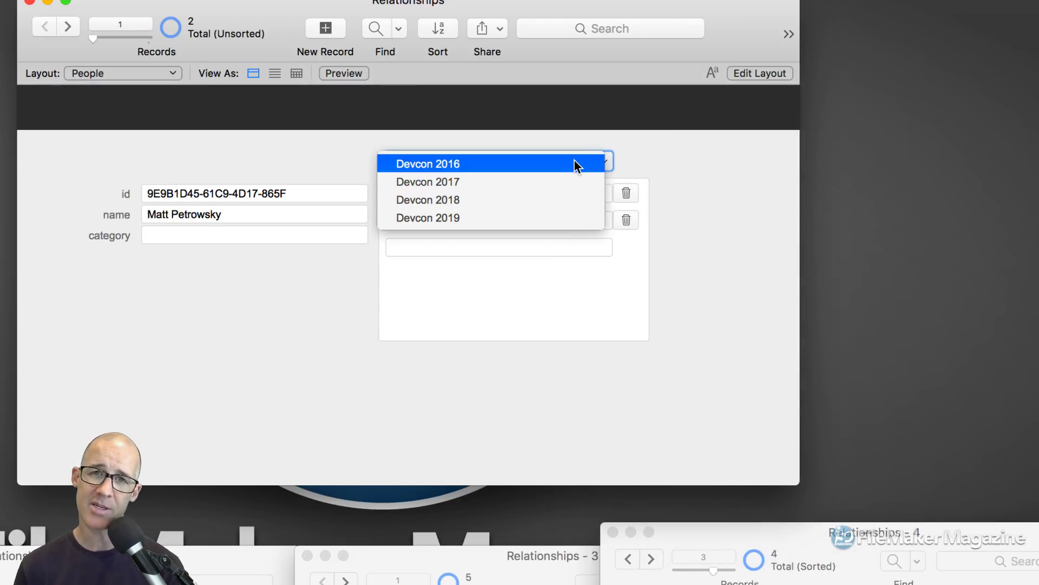
{"action": "left_click", "coordinate": [642, 160]}
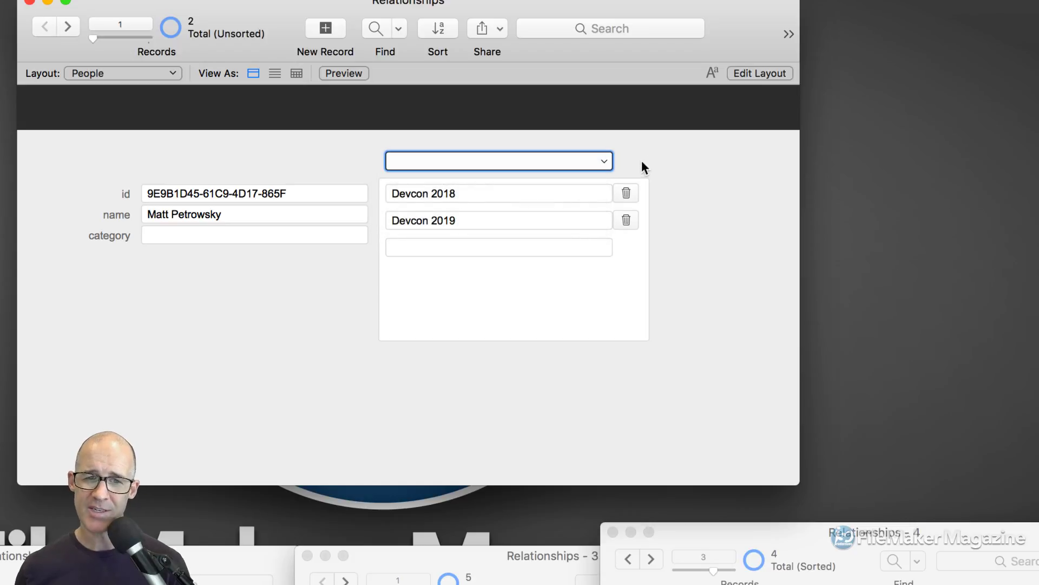
{"action": "left_click", "coordinate": [322, 216]}
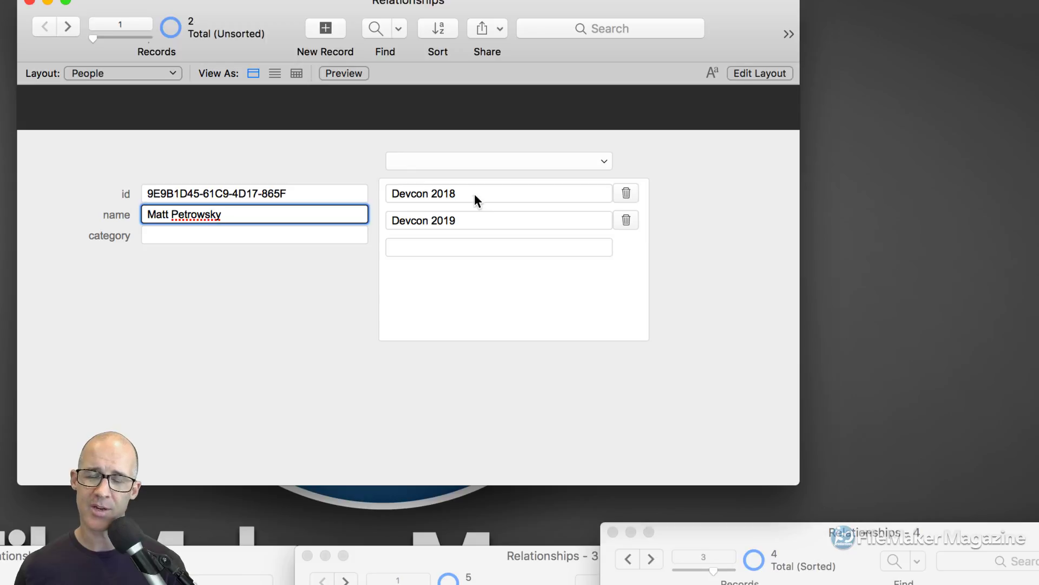
{"action": "left_click", "coordinate": [473, 220]}
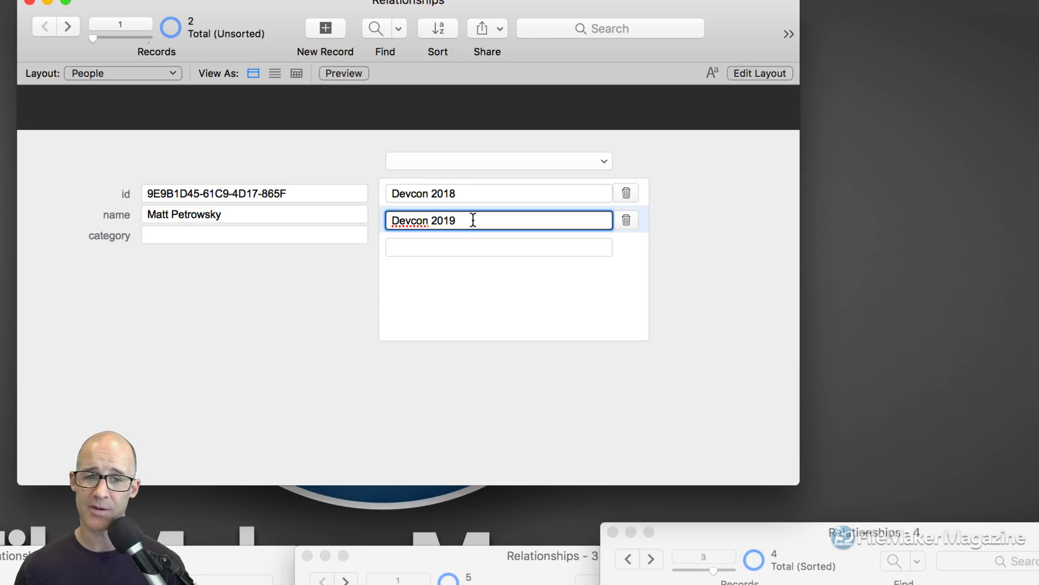
{"action": "left_click", "coordinate": [530, 161]}
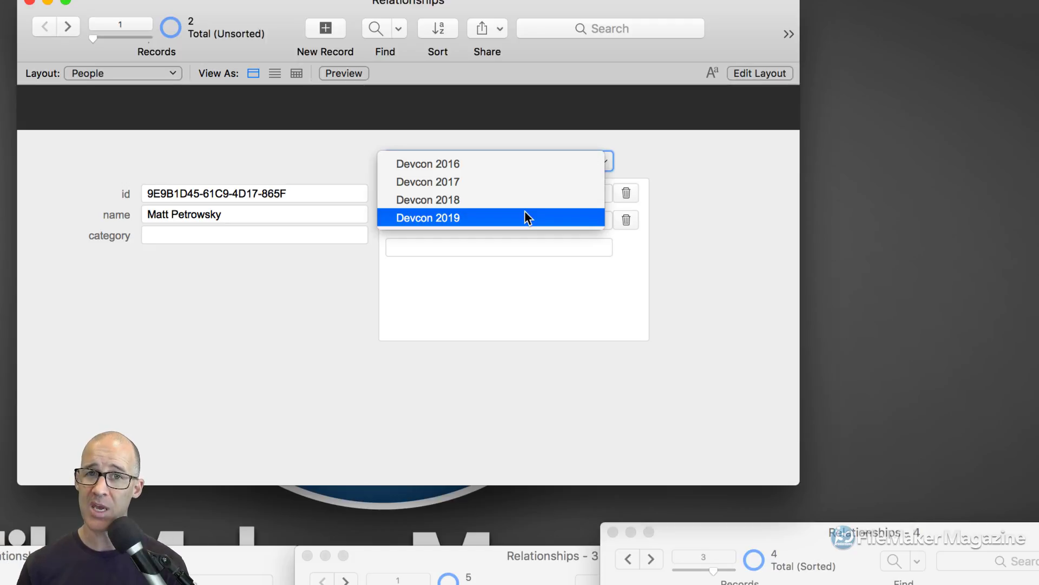
{"action": "left_click", "coordinate": [672, 172]}
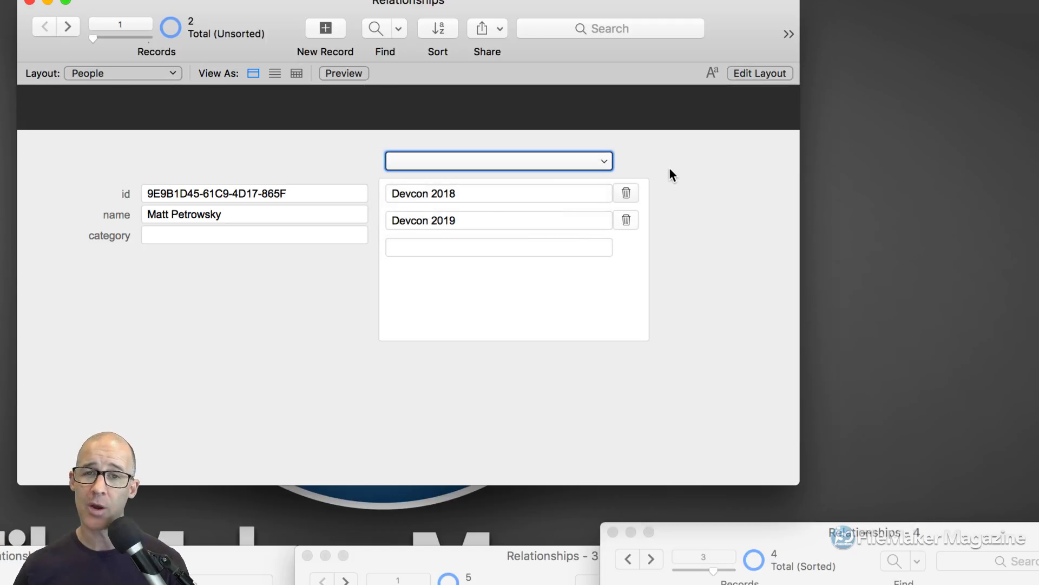
Step: Go to the second People record and compare its pop-up event choices with its attended events, without choosing one
{"action": "key", "text": "ctrl+Down"}
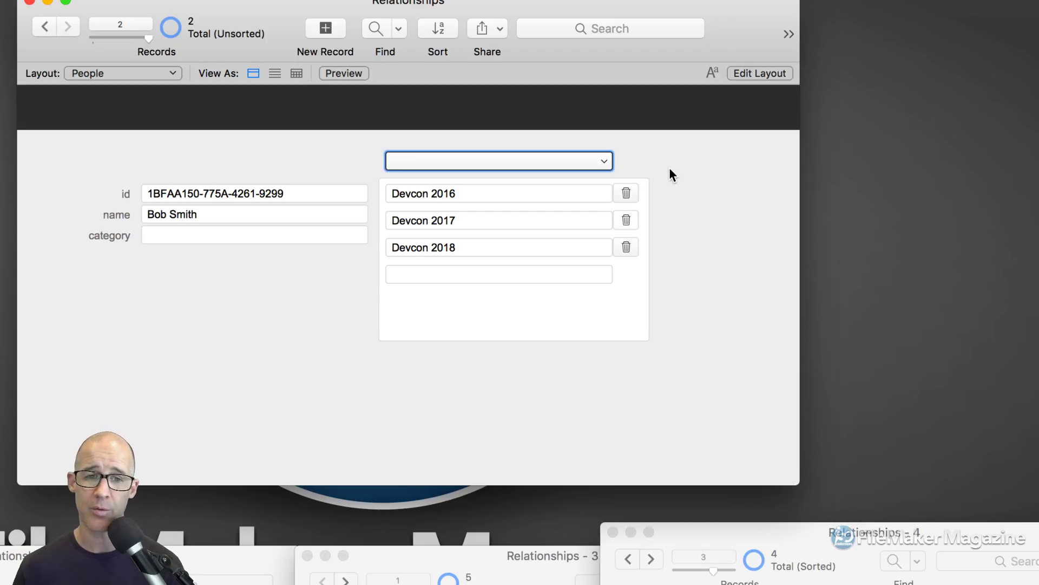
{"action": "left_click", "coordinate": [522, 161]}
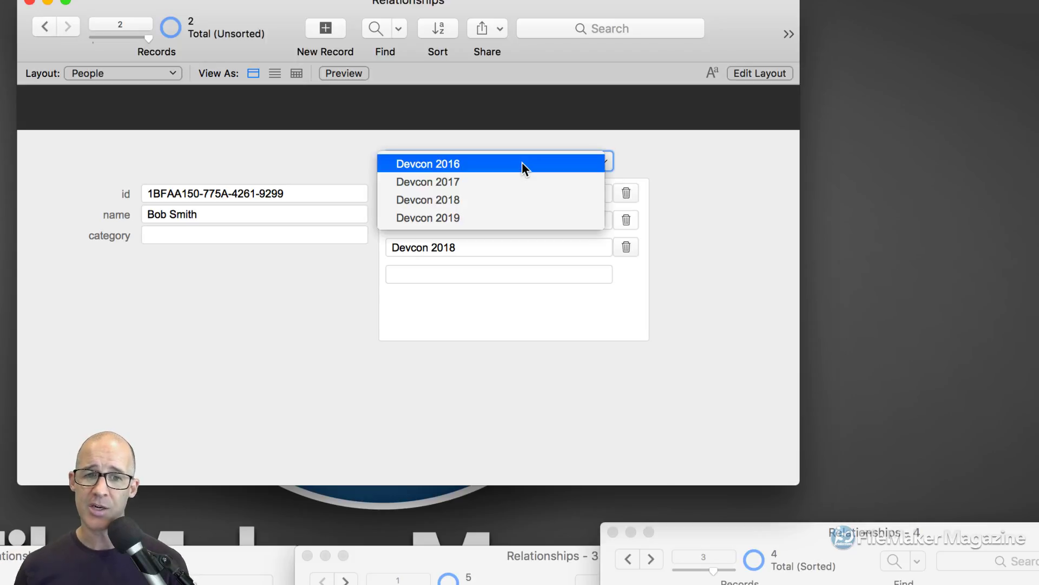
{"action": "left_click", "coordinate": [547, 163]}
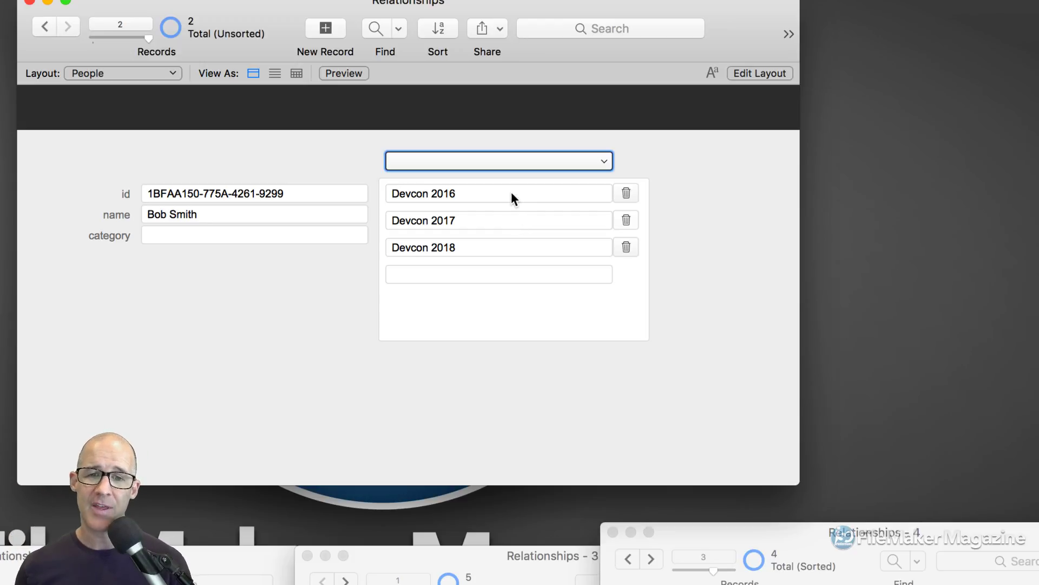
{"action": "left_click", "coordinate": [642, 190]}
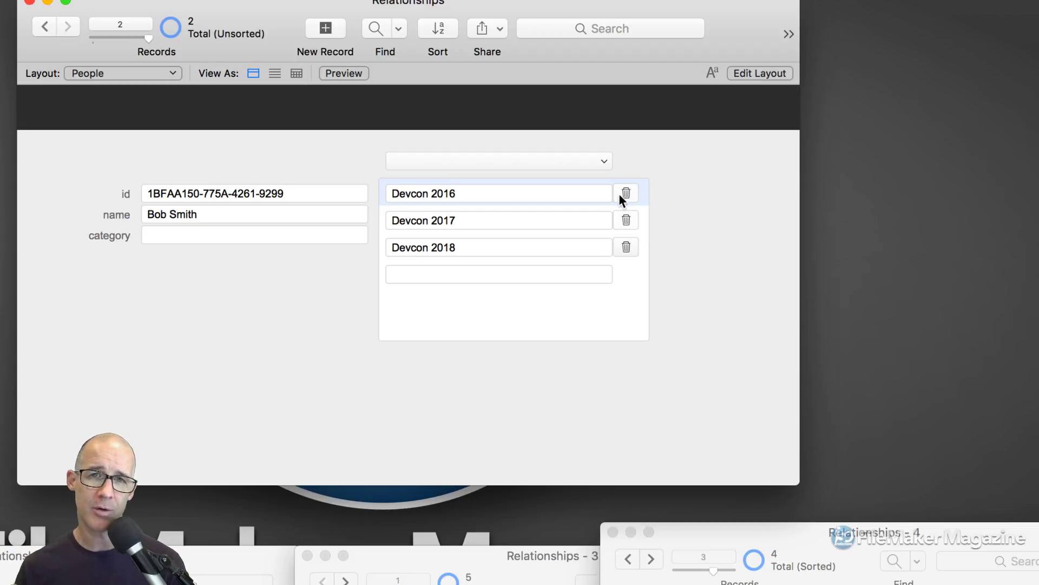
{"action": "left_click", "coordinate": [565, 161]}
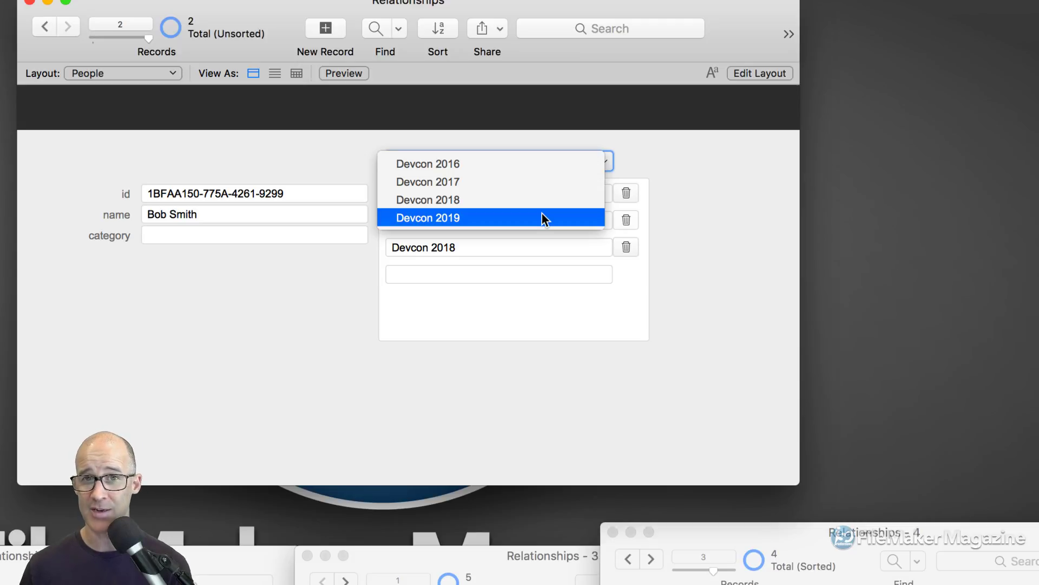
{"action": "left_click", "coordinate": [627, 168]}
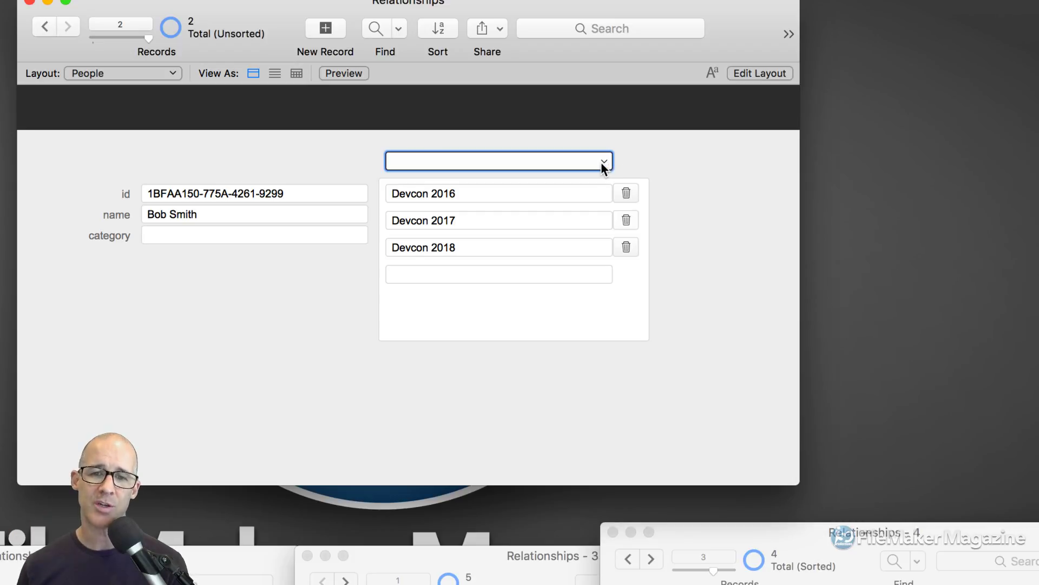
Step: Recheck the second People record's pop-up event choices against its portal rows, leaving the selected-event field empty
{"action": "left_click", "coordinate": [603, 163]}
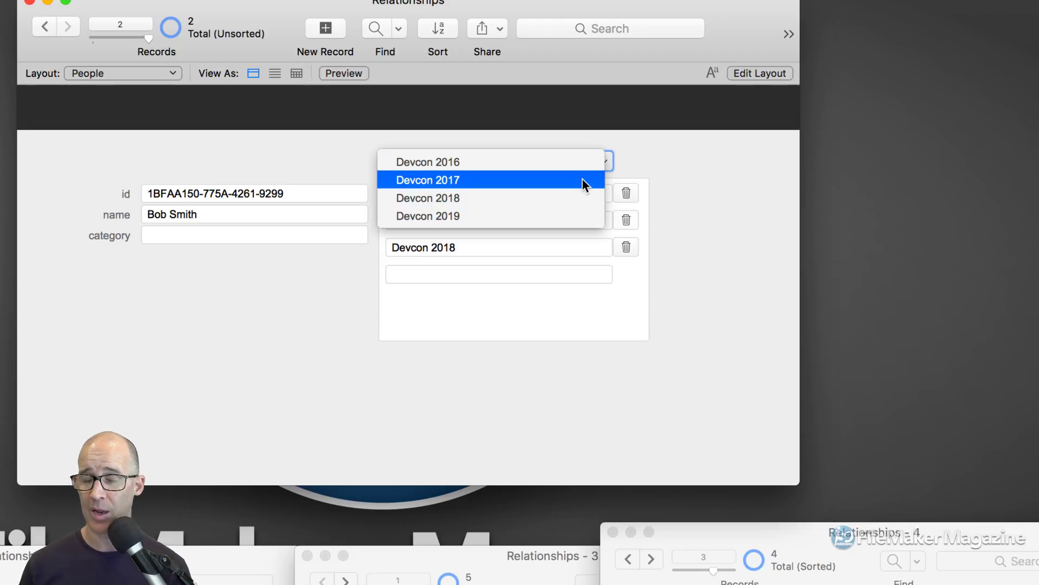
{"action": "left_click", "coordinate": [582, 179]}
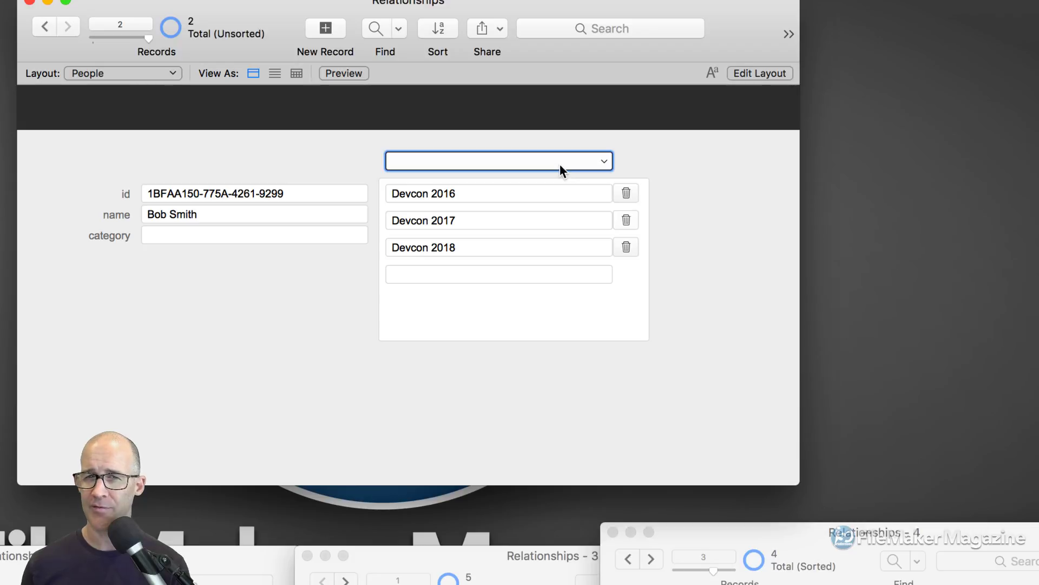
{"action": "left_click", "coordinate": [557, 162]}
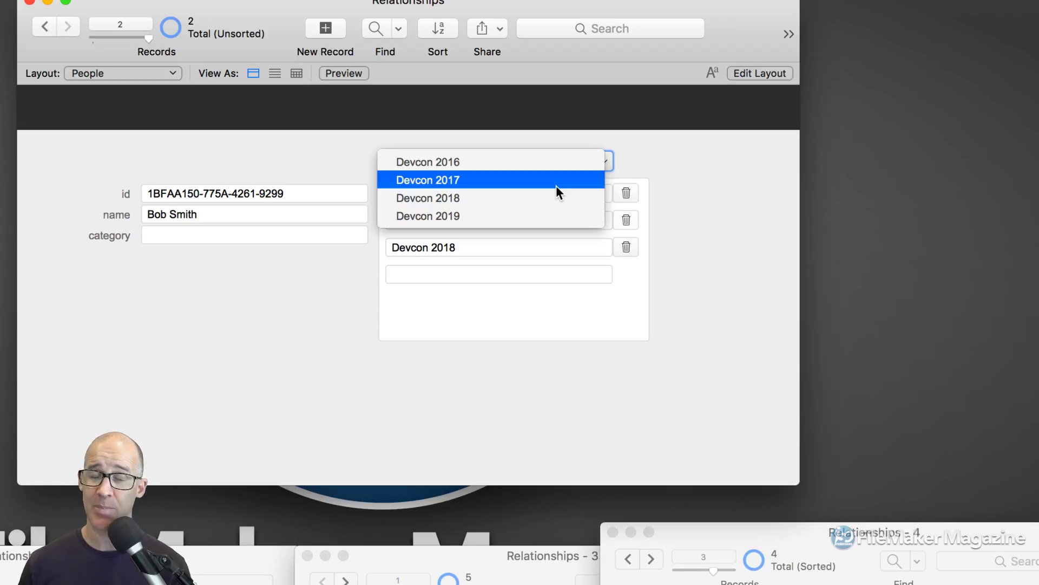
{"action": "left_click", "coordinate": [631, 169]}
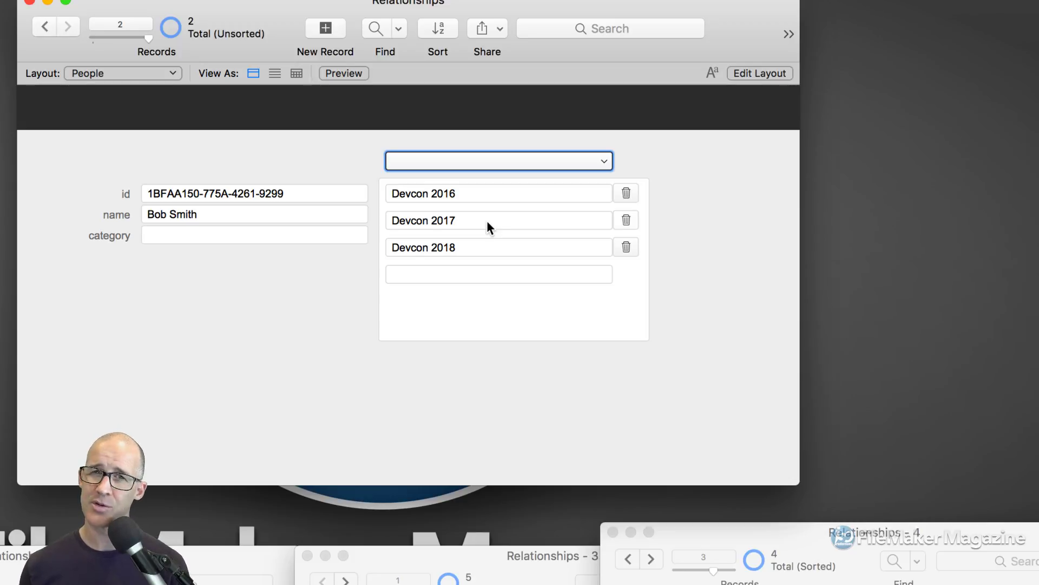
{"action": "left_click", "coordinate": [526, 171]}
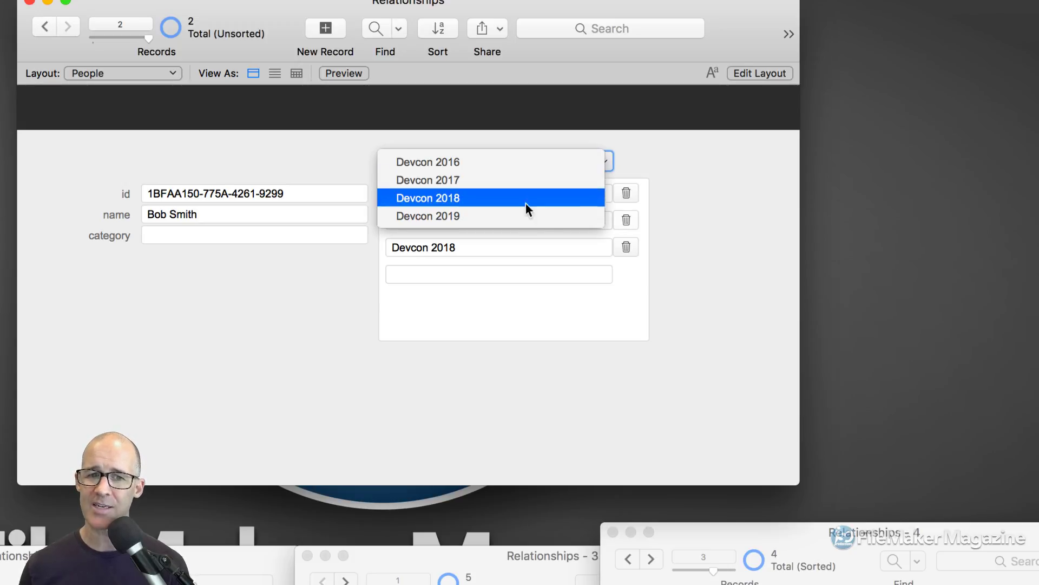
{"action": "left_click", "coordinate": [630, 160]}
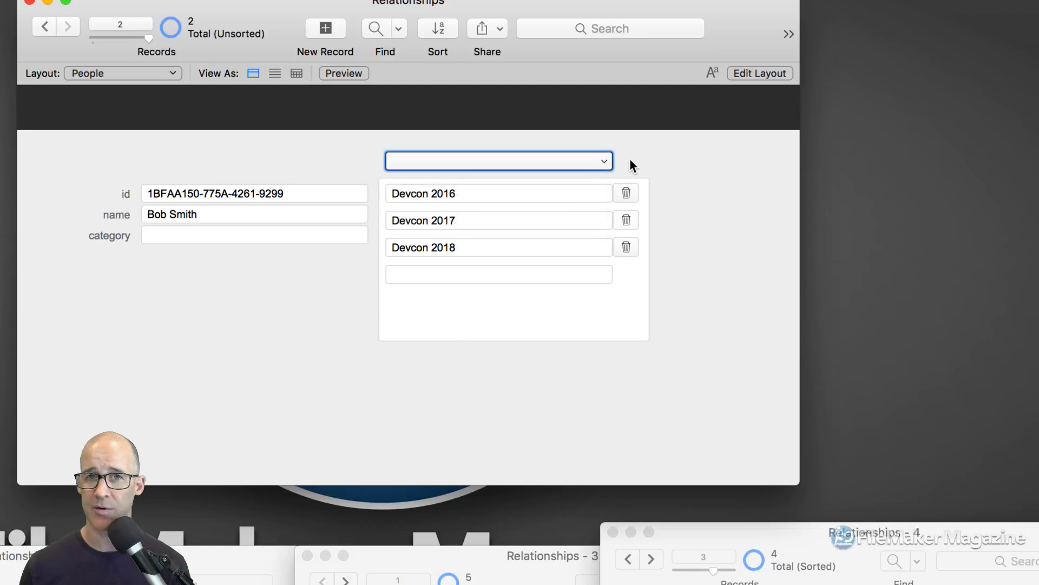
{"action": "left_click", "coordinate": [631, 160]}
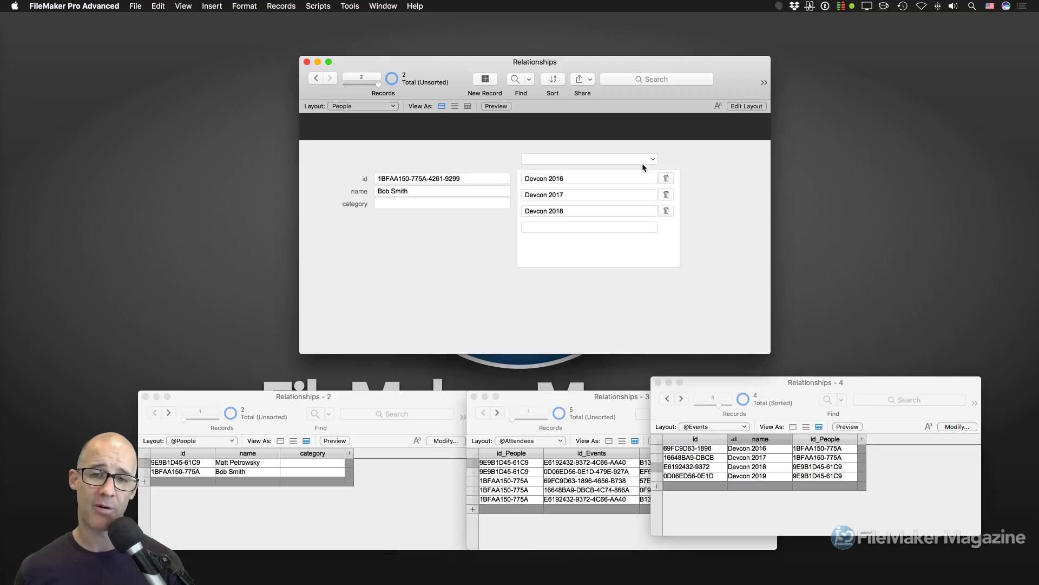
Step: Open the database's relationships graph and trace the path from People through Attendees to Events
{"action": "key", "text": "super+shift+d"}
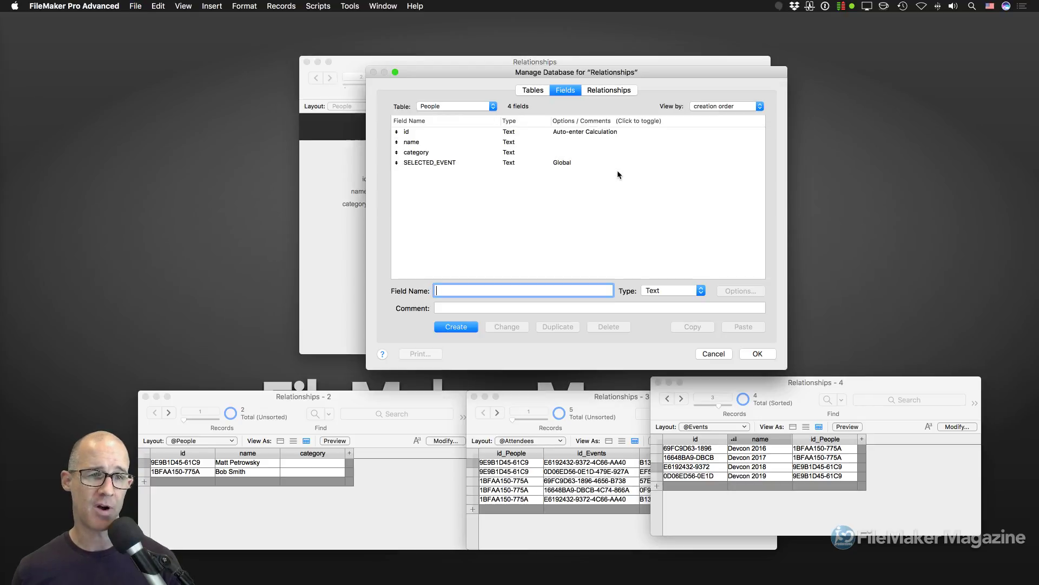
{"action": "left_click_drag", "start_coordinate": [612, 73], "coordinate": [556, 66]}
{"action": "left_click", "coordinate": [554, 85]}
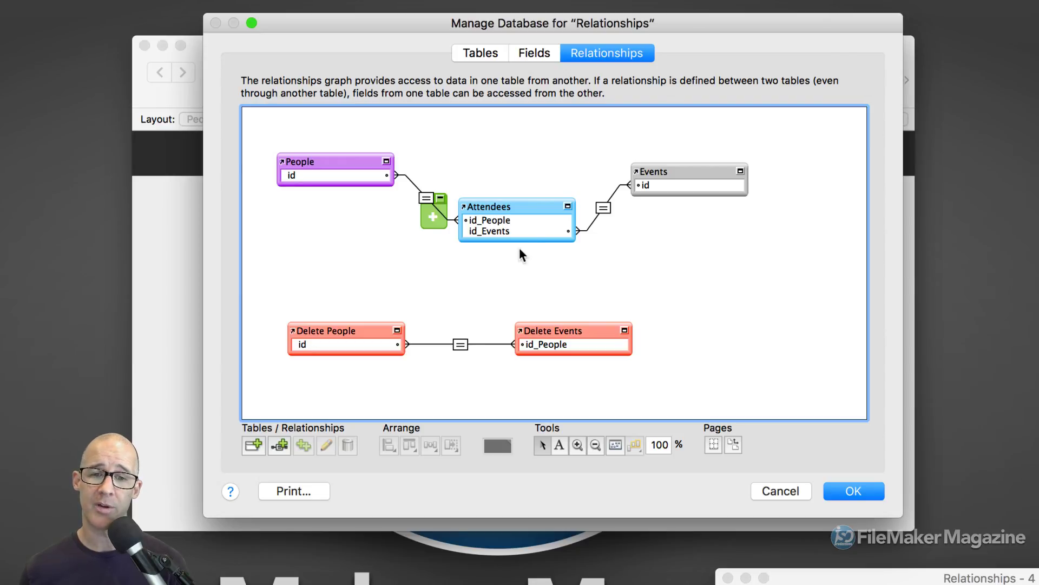
{"action": "left_click", "coordinate": [526, 206]}
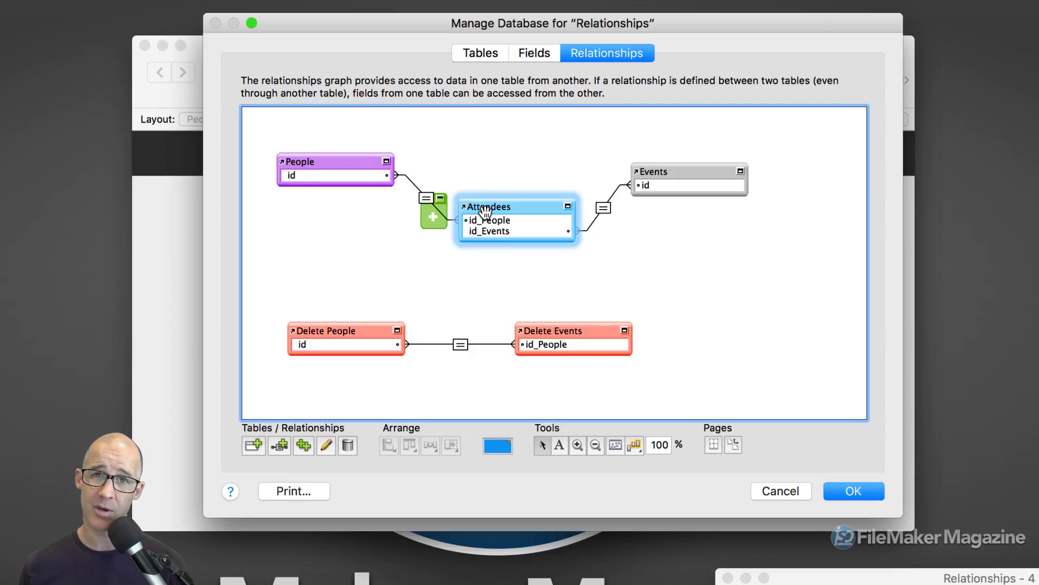
{"action": "left_click", "coordinate": [340, 162]}
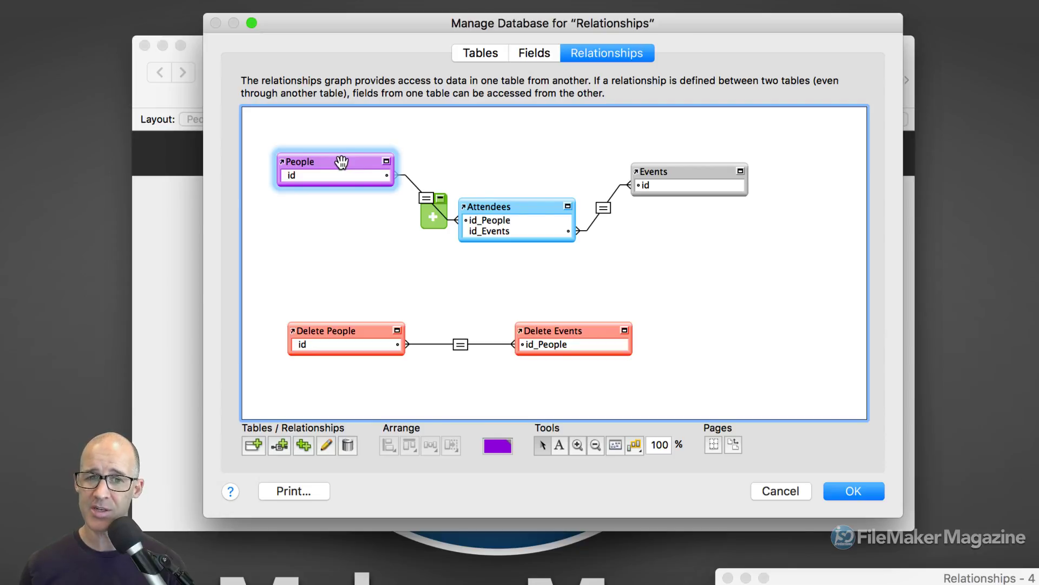
{"action": "left_click", "coordinate": [519, 207]}
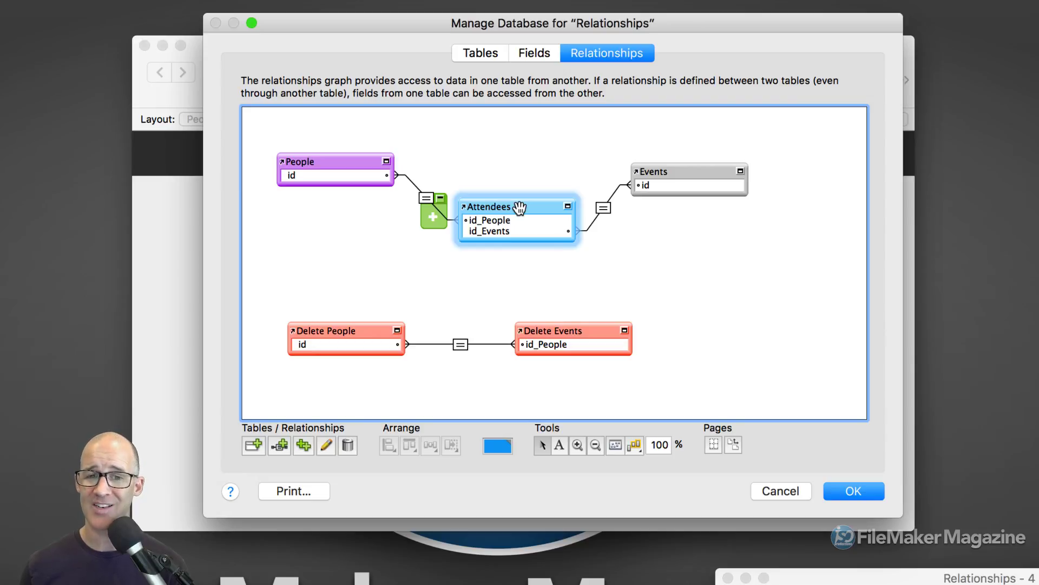
{"action": "left_click", "coordinate": [686, 175]}
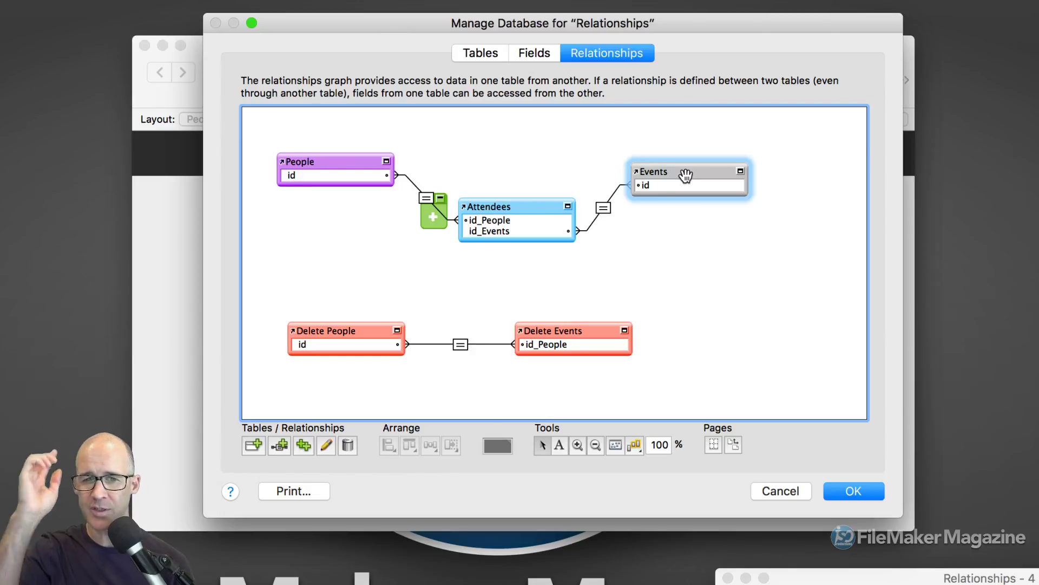
{"action": "left_click", "coordinate": [525, 206]}
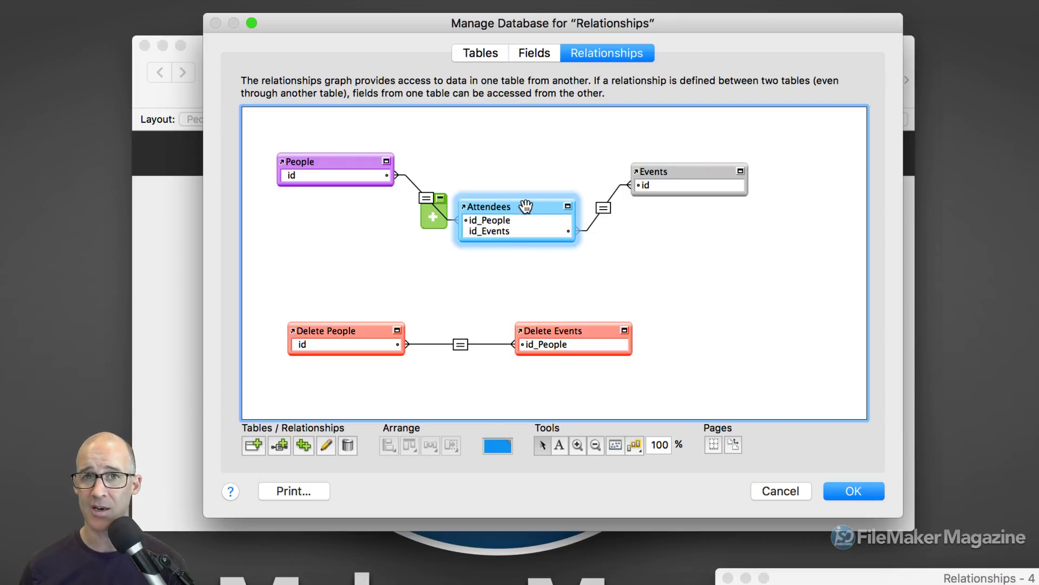
{"action": "left_click", "coordinate": [344, 159]}
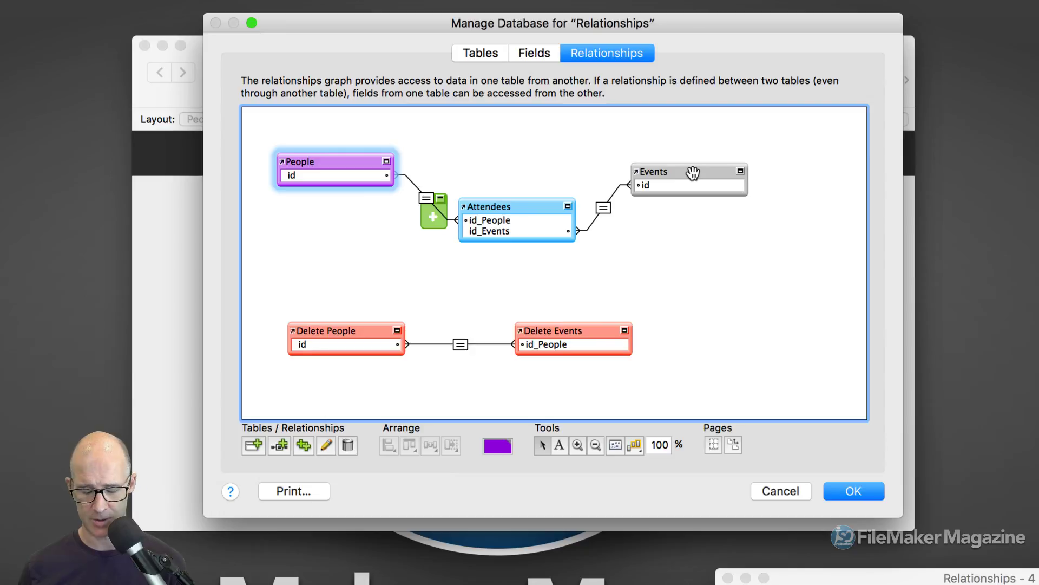
Step: Duplicate the Events table occurrence in the relationships graph and place the copy directly beneath the original
{"action": "left_click_drag", "start_coordinate": [693, 172], "coordinate": [690, 225]}
{"action": "left_click", "coordinate": [674, 131]}
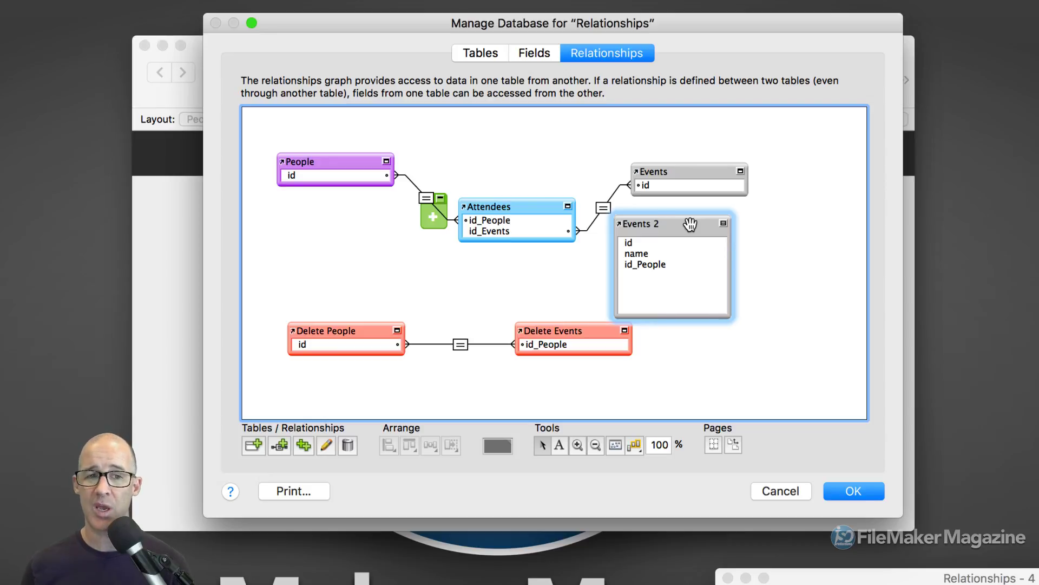
{"action": "left_click", "coordinate": [321, 162]}
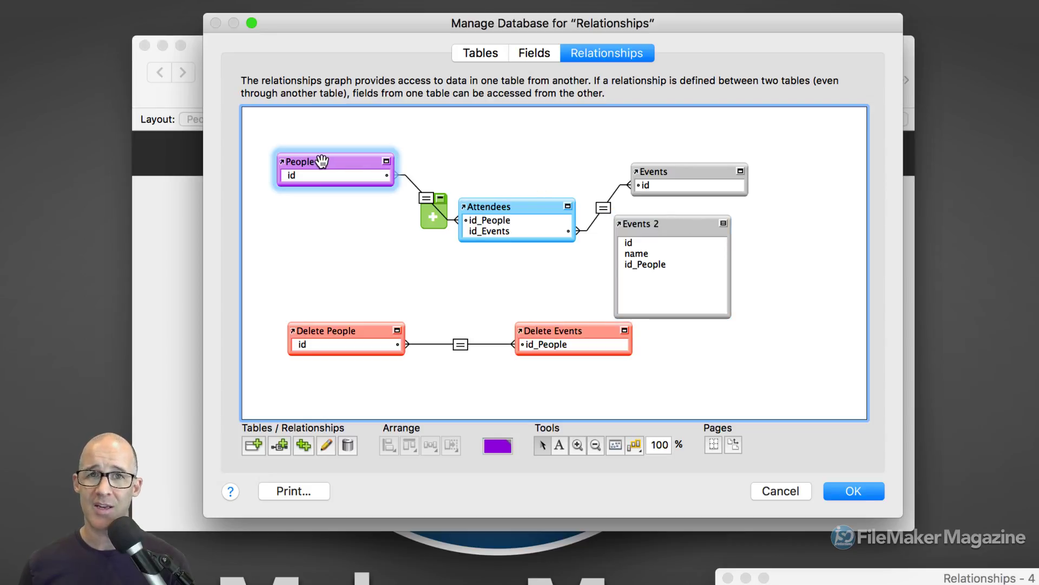
{"action": "left_click", "coordinate": [513, 206]}
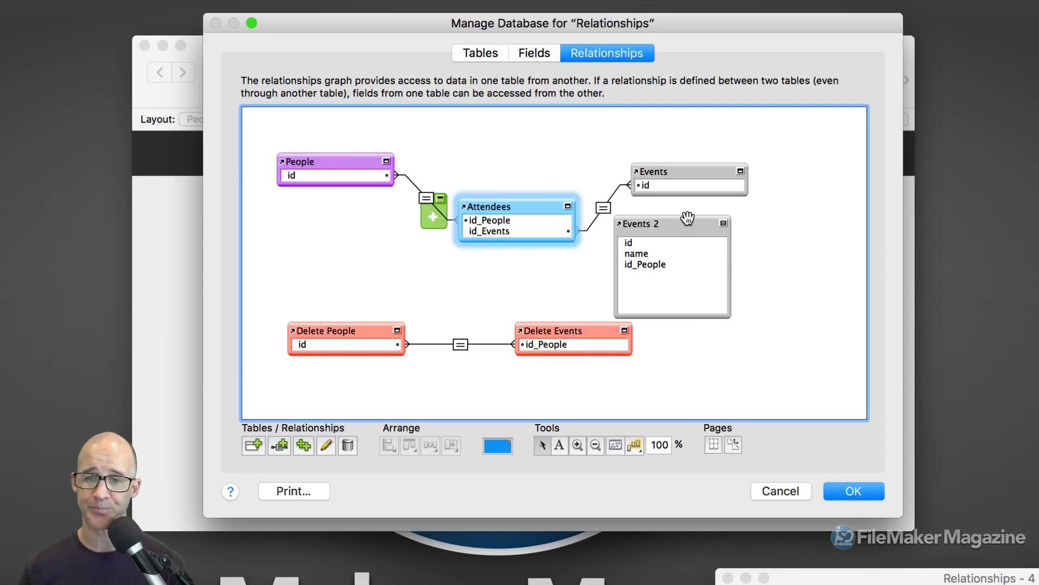
{"action": "left_click_drag", "start_coordinate": [683, 228], "coordinate": [678, 221]}
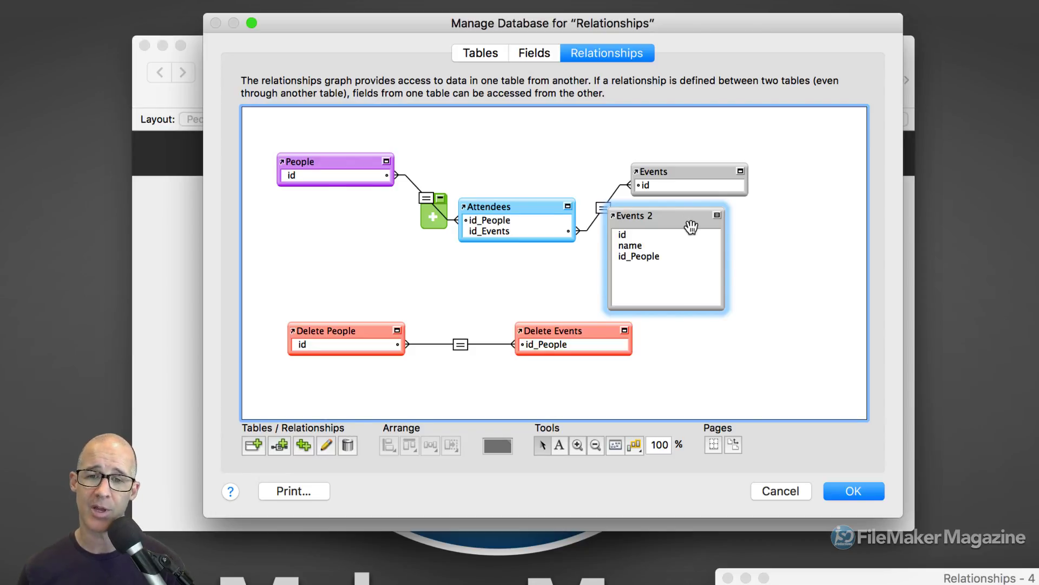
{"action": "left_click_drag", "start_coordinate": [624, 213], "coordinate": [657, 220]}
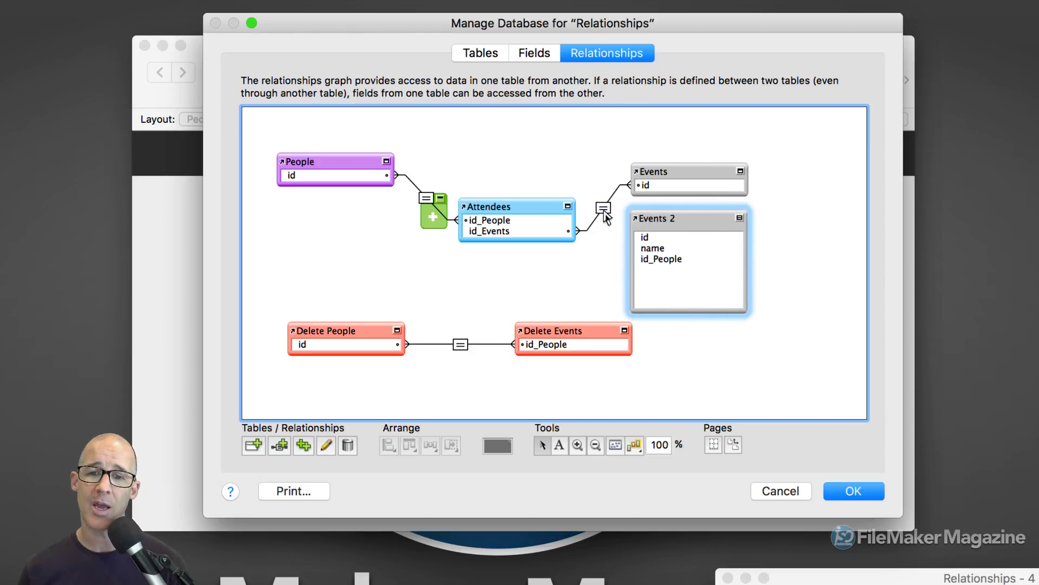
Step: Inspect the comparison operators available for the relationship between Attendees and Events, keeping the equals operator
{"action": "double_click", "coordinate": [603, 208]}
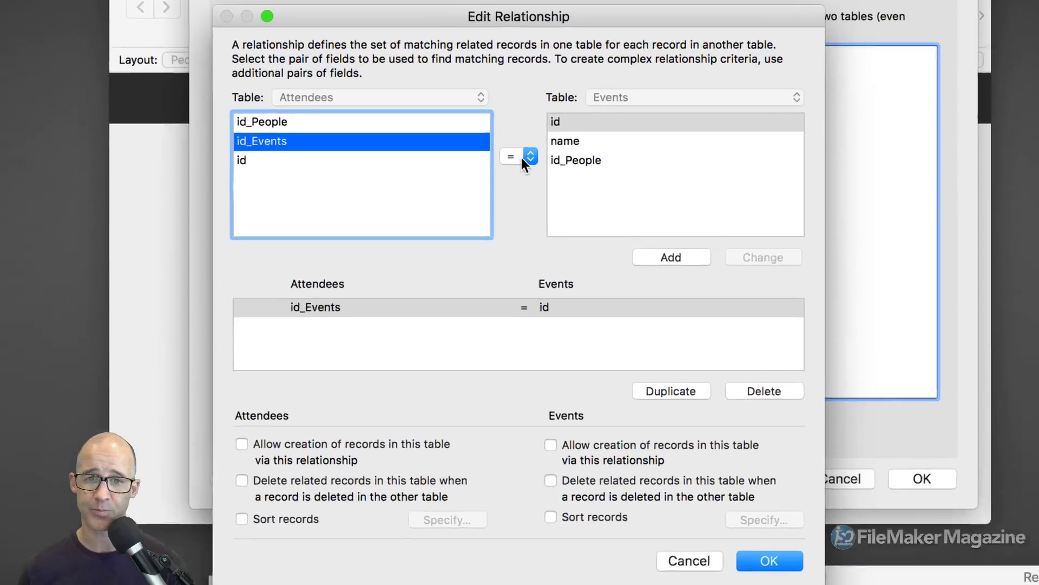
{"action": "left_click", "coordinate": [523, 158]}
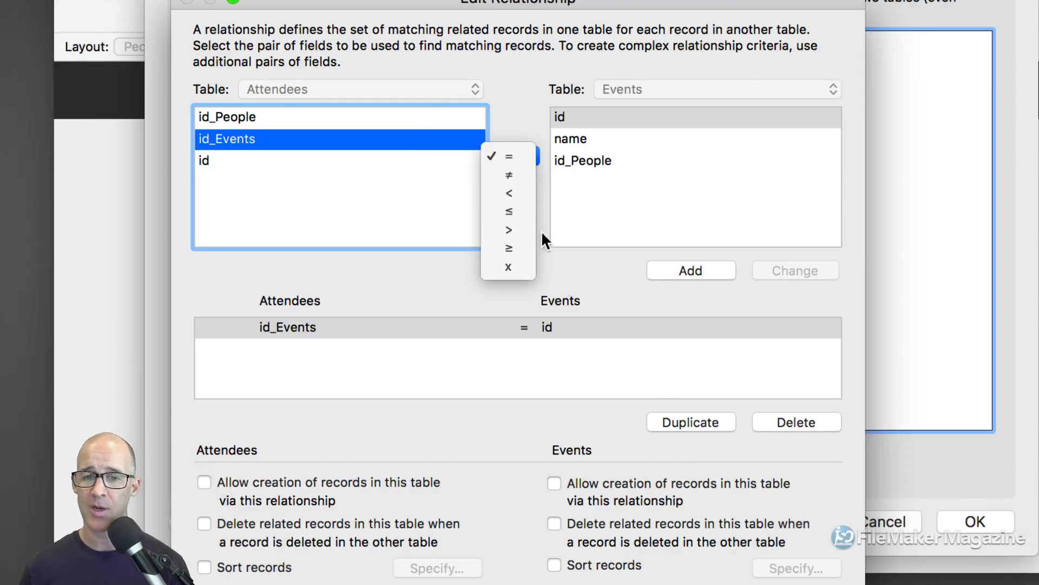
{"action": "key", "text": "Escape"}
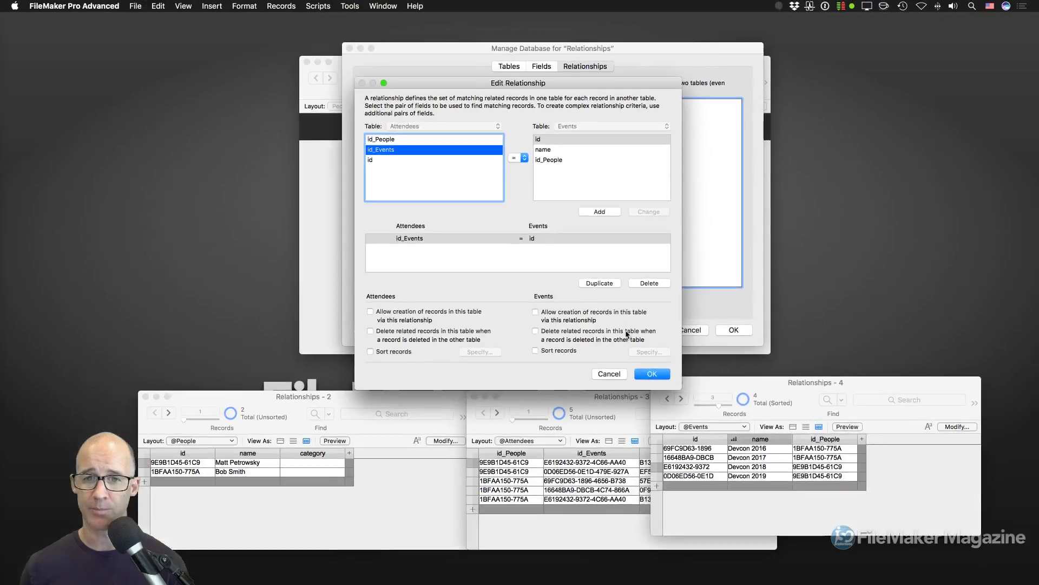
{"action": "left_click", "coordinate": [652, 373]}
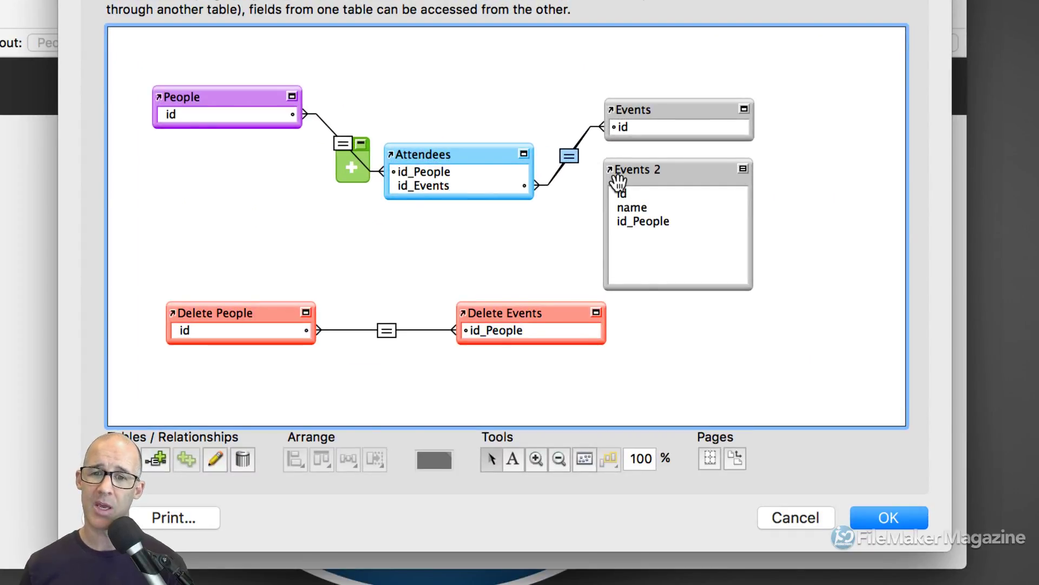
Step: Edit the name of the duplicated Events occurrence, removing its number and putting "Not Attending" before Events
{"action": "left_click", "coordinate": [628, 170]}
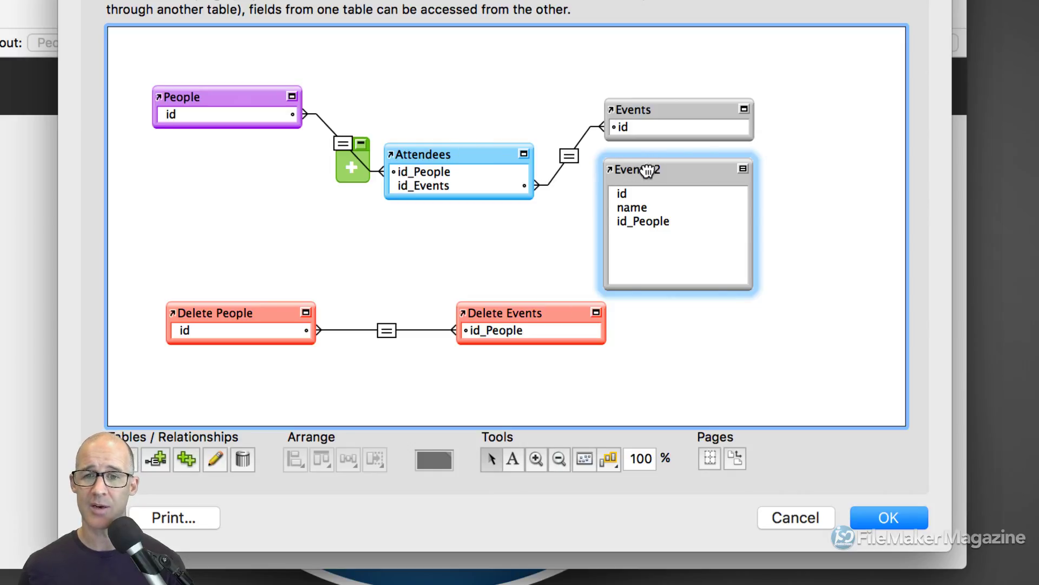
{"action": "double_click", "coordinate": [652, 171]}
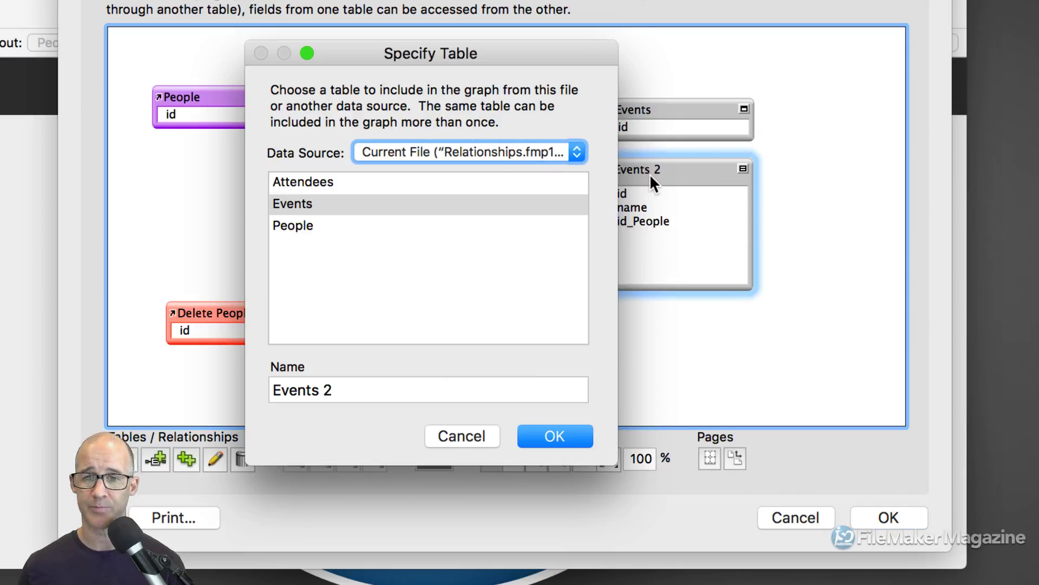
{"action": "left_click", "coordinate": [341, 390]}
{"action": "key", "text": "BackSpace"}
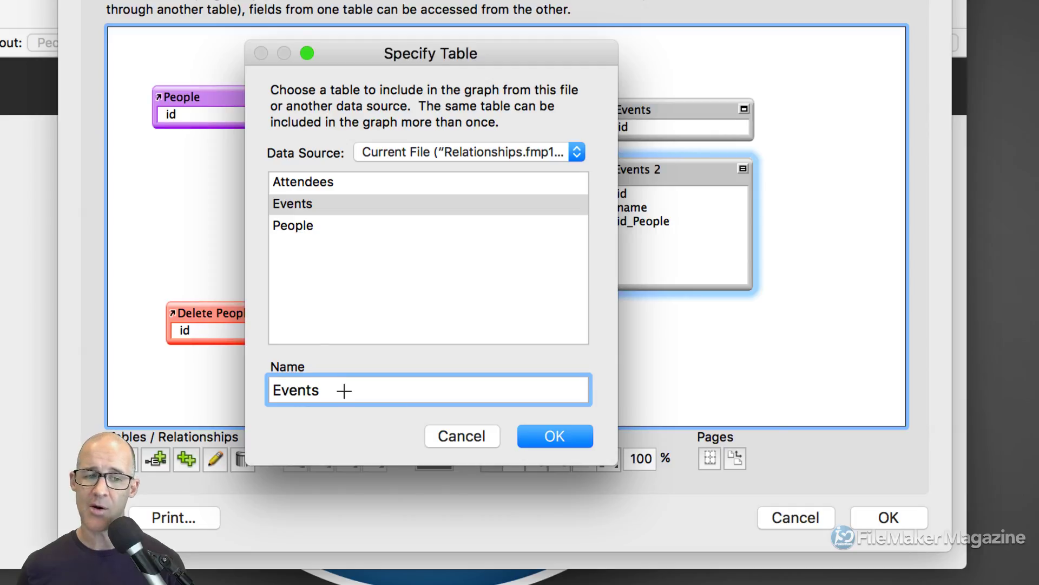
{"action": "key", "text": "Up"}
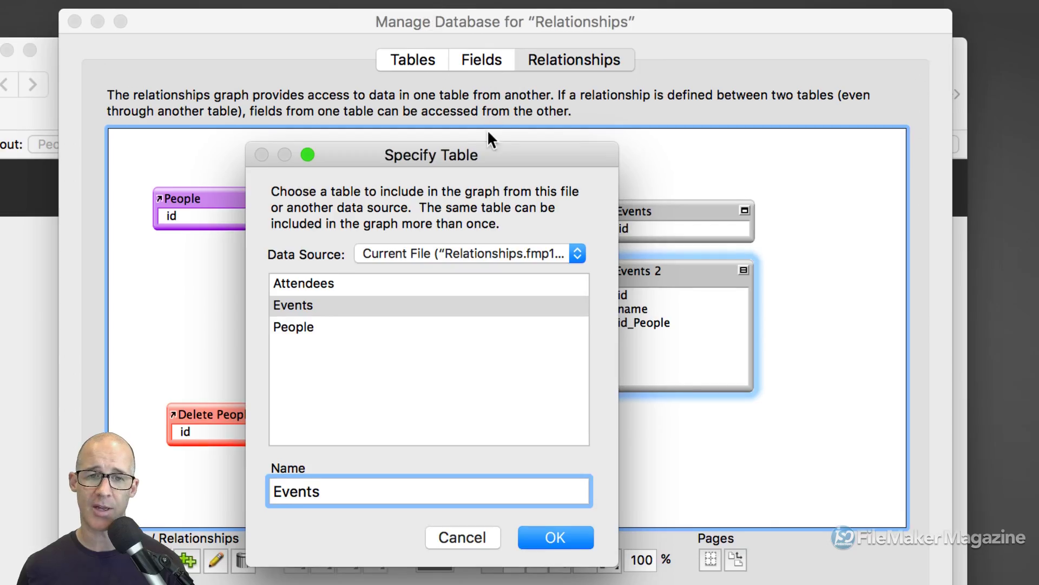
{"action": "left_click_drag", "start_coordinate": [487, 150], "coordinate": [640, 27]}
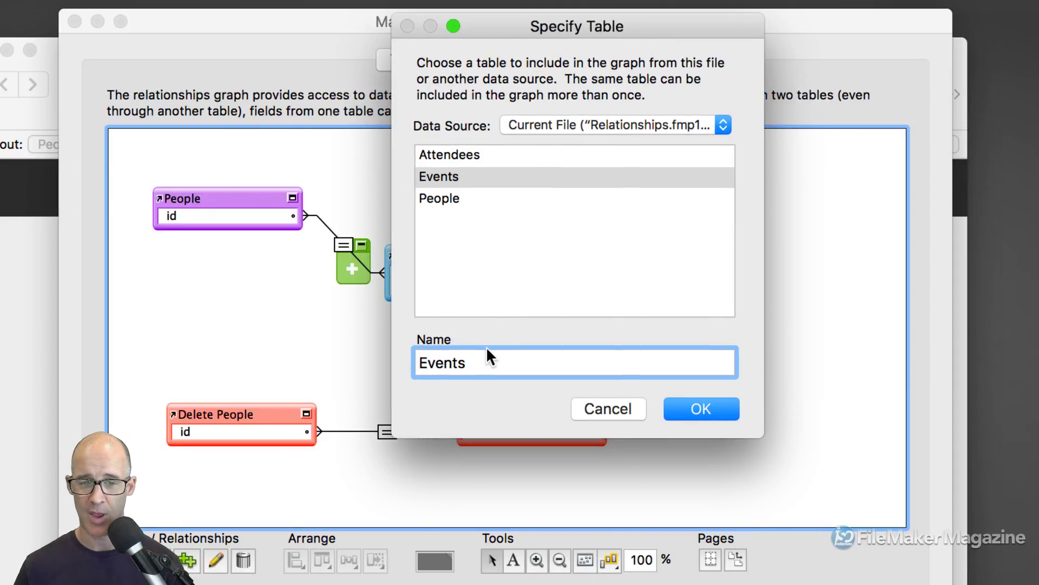
{"action": "type", "text": "Not "}
{"action": "type", "text": "Attending "}
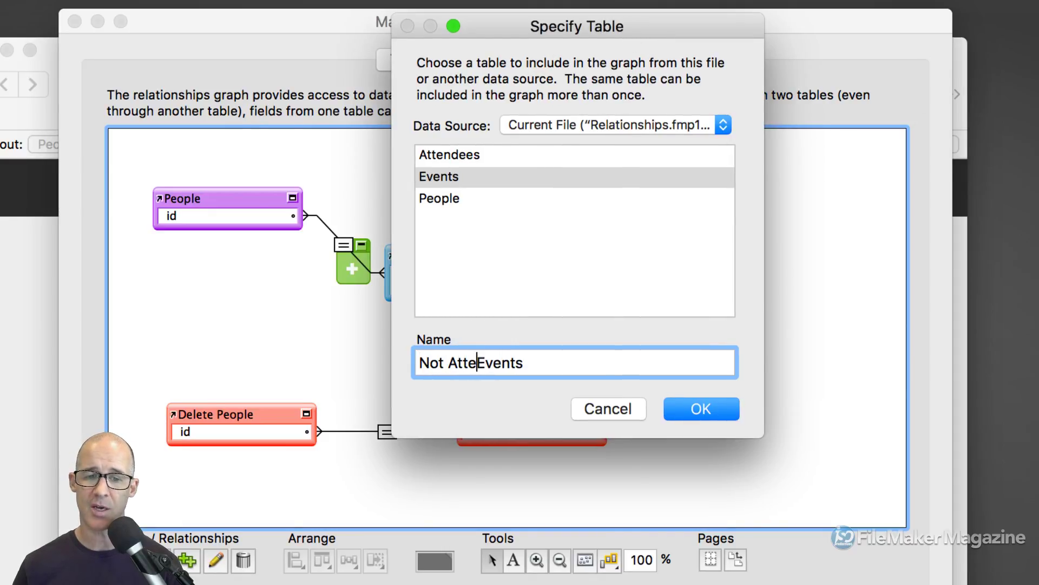
Step: Try a » mark, a double underscore and a vertical bar as separators between Not Attending and Events in the occurrence name
{"action": "type", "text": "»"}
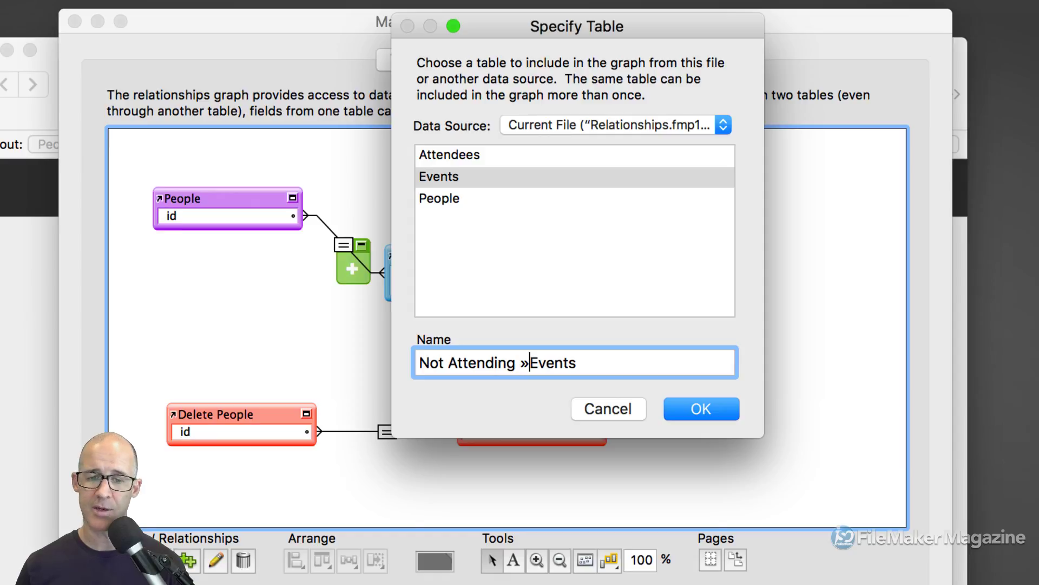
{"action": "key", "text": "BackSpace"}
{"action": "key", "text": "BackSpace"}
{"action": "key", "text": "BackSpace"}
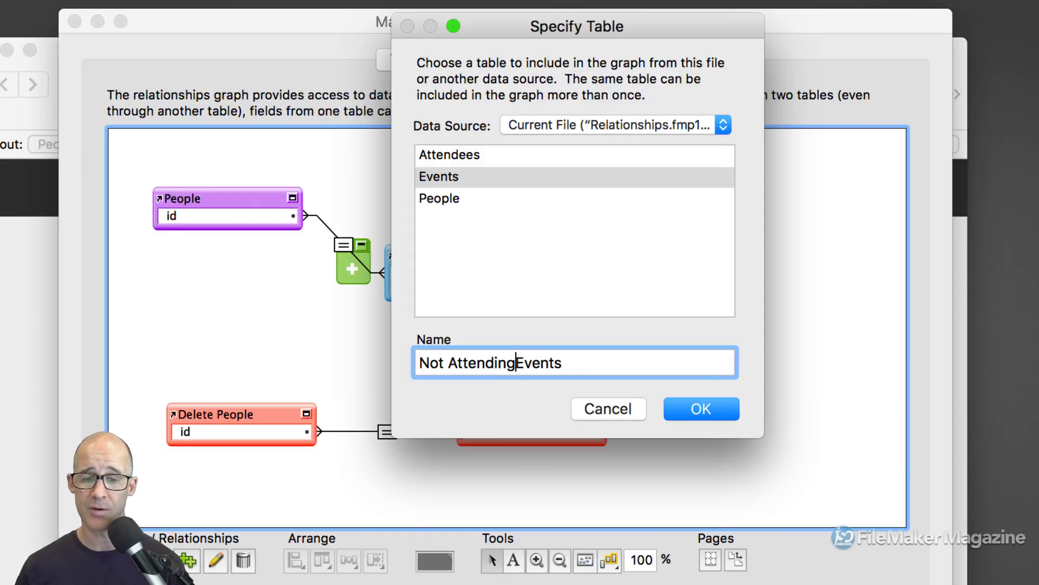
{"action": "type", "text": "__"}
{"action": "left_click_drag", "start_coordinate": [497, 362], "coordinate": [822, 486]}
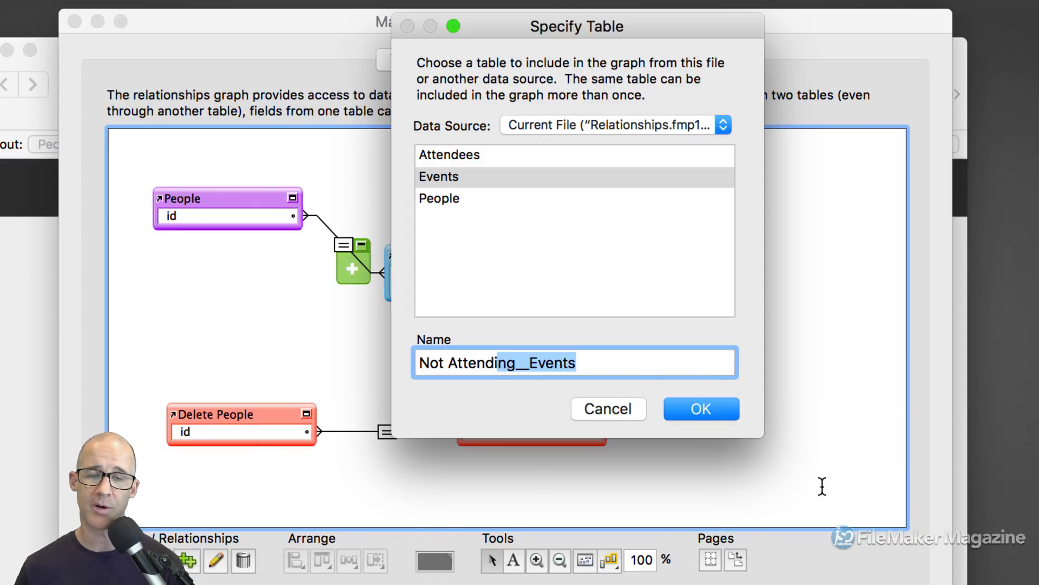
{"action": "left_click", "coordinate": [533, 363]}
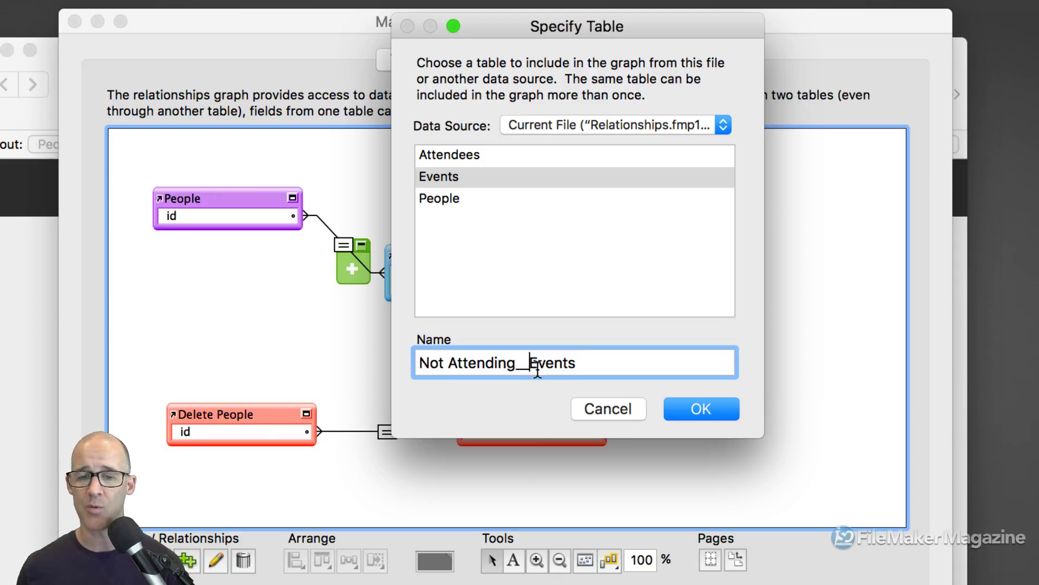
{"action": "key", "text": "BackSpace"}
{"action": "key", "text": "BackSpace"}
{"action": "type", "text": "|"}
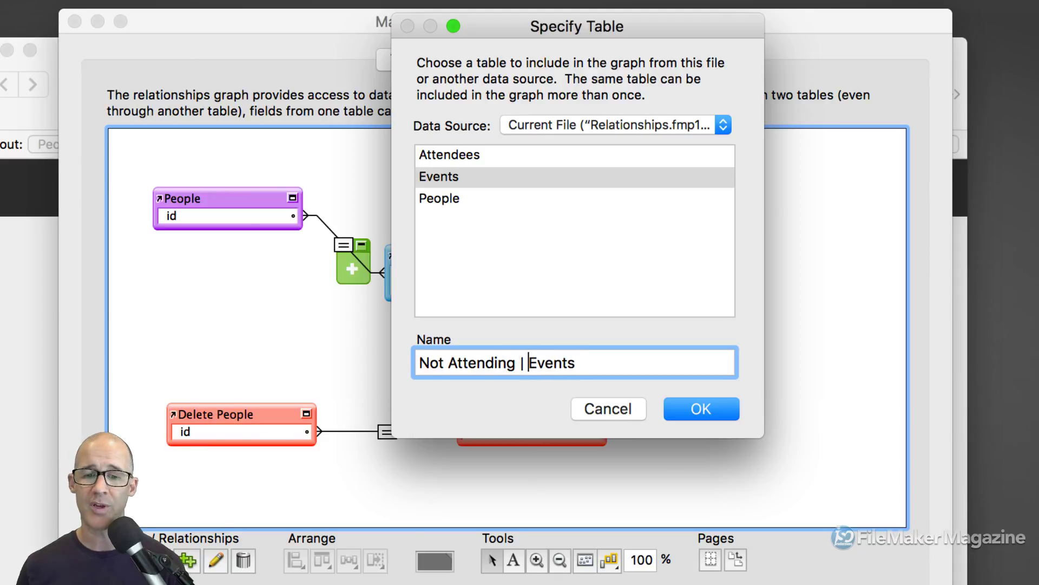
{"action": "key", "text": "BackSpace"}
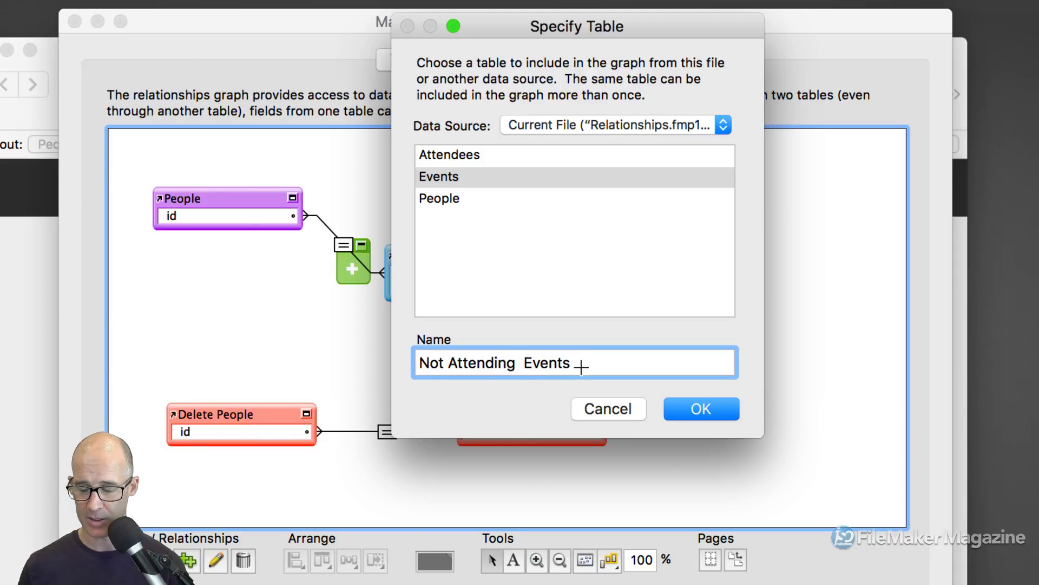
Step: Separate Not Attending and Events with a » mark in the occurrence name and submit it
{"action": "type", "text": "»"}
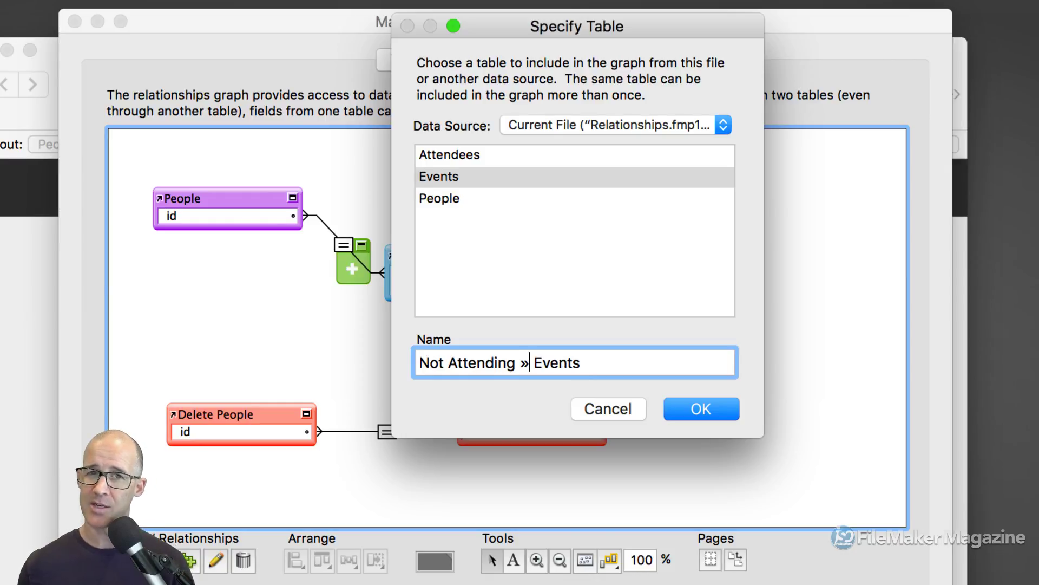
{"action": "double_click", "coordinate": [524, 363]}
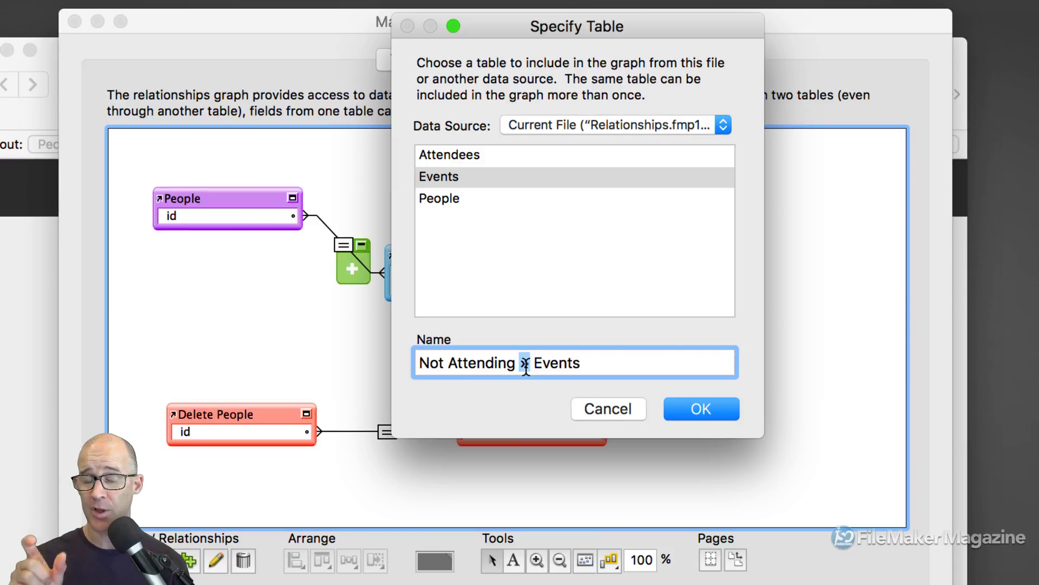
{"action": "key", "text": "Right"}
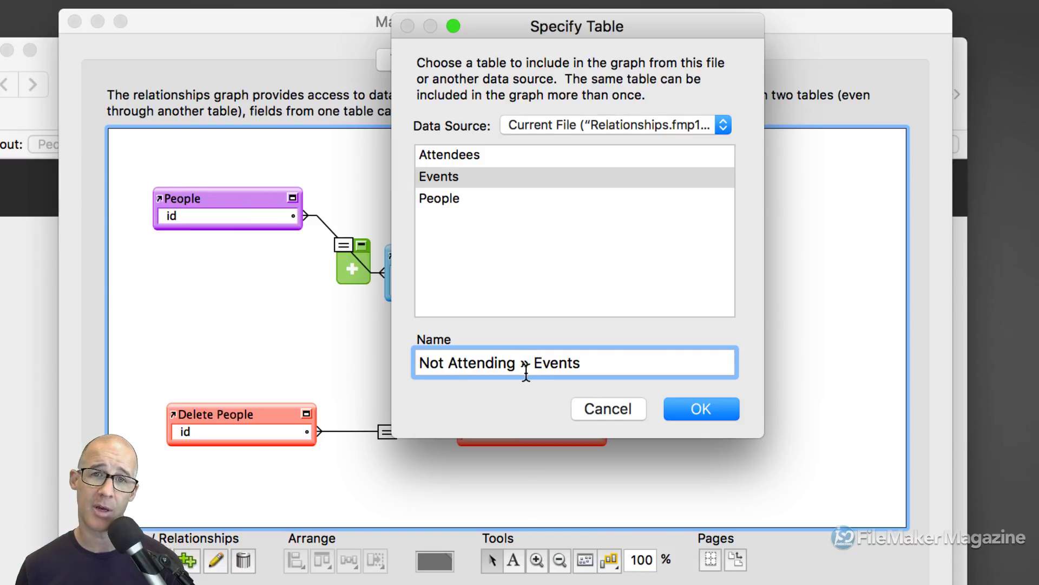
{"action": "left_click", "coordinate": [675, 403]}
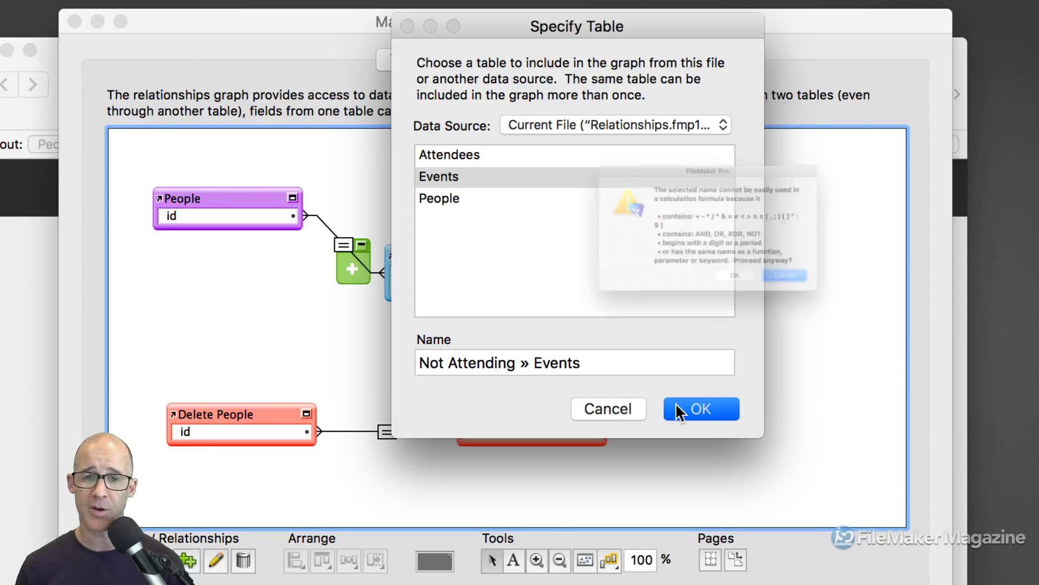
Step: Review the characters and reserved words listed in the naming warning and return to the occurrence name
{"action": "left_click_drag", "start_coordinate": [754, 95], "coordinate": [622, 68]}
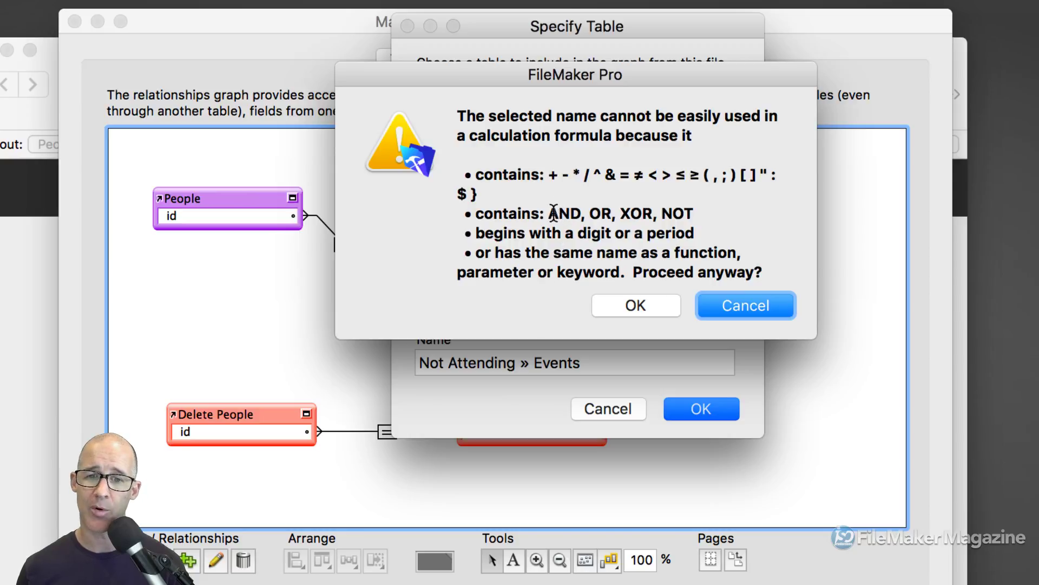
{"action": "left_click_drag", "start_coordinate": [549, 213], "coordinate": [692, 215]}
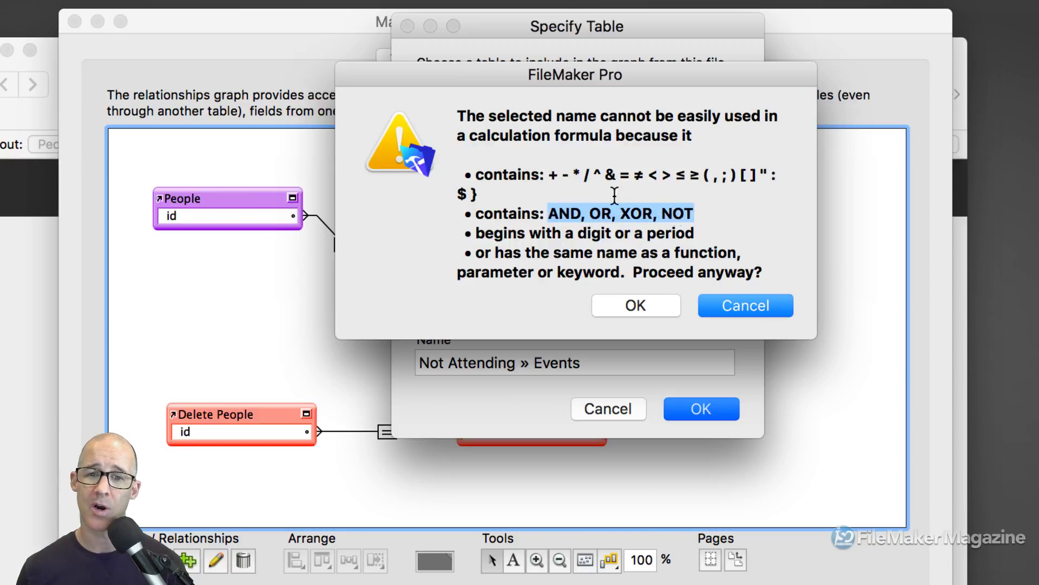
{"action": "left_click_drag", "start_coordinate": [549, 176], "coordinate": [752, 184]}
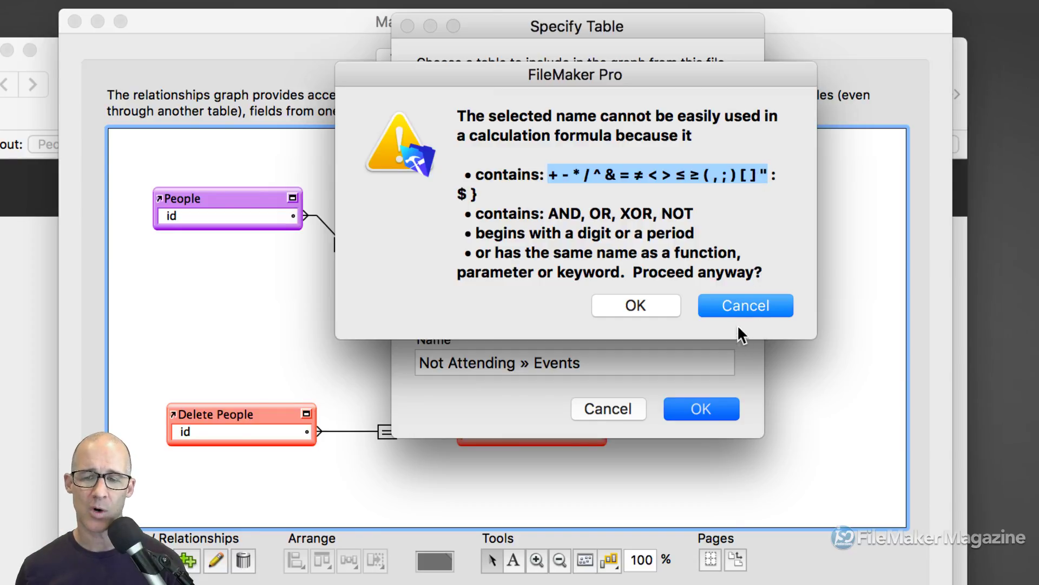
{"action": "left_click_drag", "start_coordinate": [657, 308], "coordinate": [742, 307]}
{"action": "left_click", "coordinate": [745, 308]}
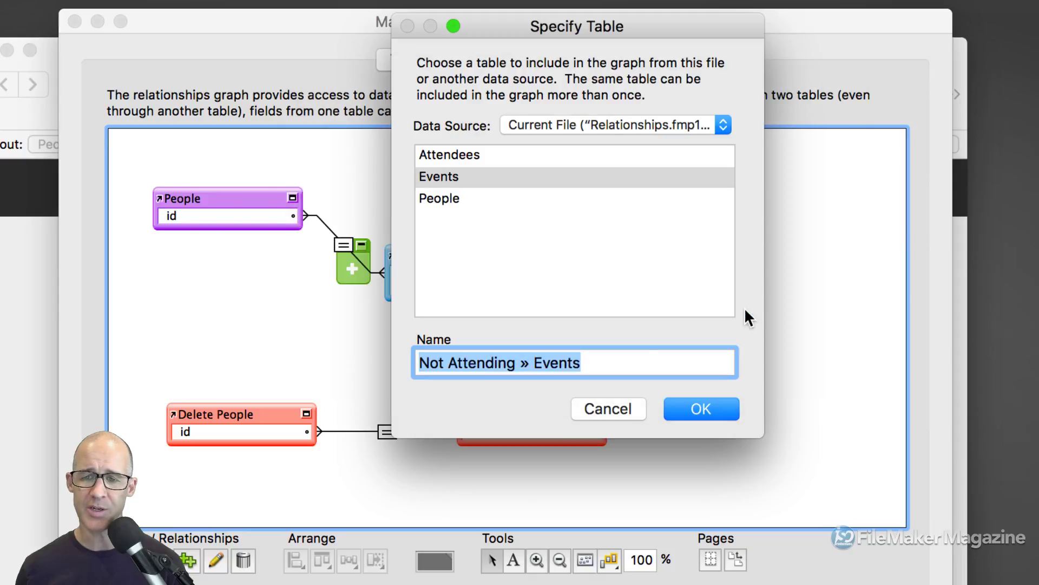
Step: Rename the occurrence NotAttending » Events, widen its box to fit the full name and reposition it beneath Events
{"action": "left_click", "coordinate": [454, 364]}
{"action": "key", "text": "BackSpace"}
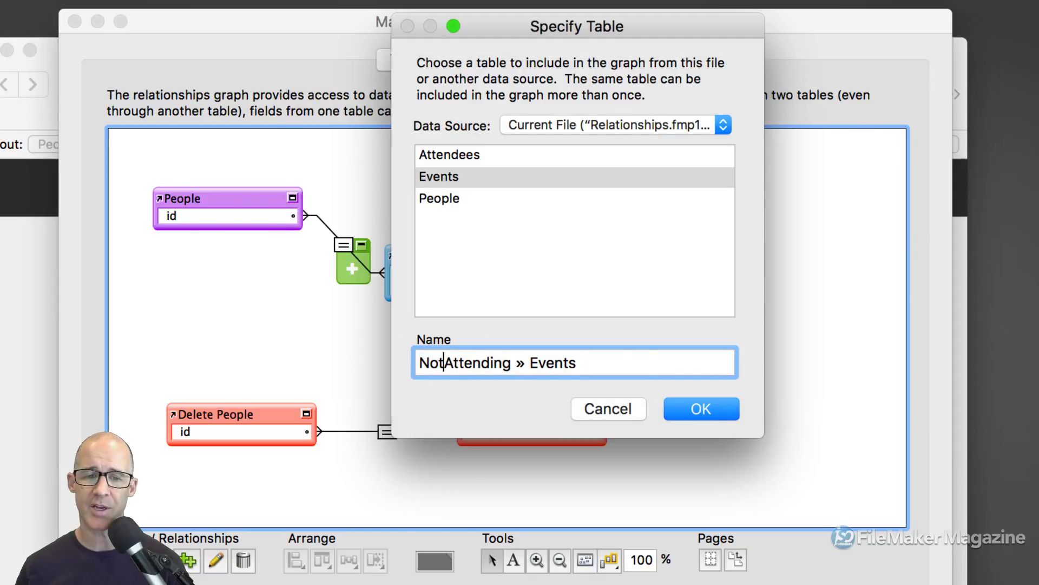
{"action": "left_click", "coordinate": [702, 409]}
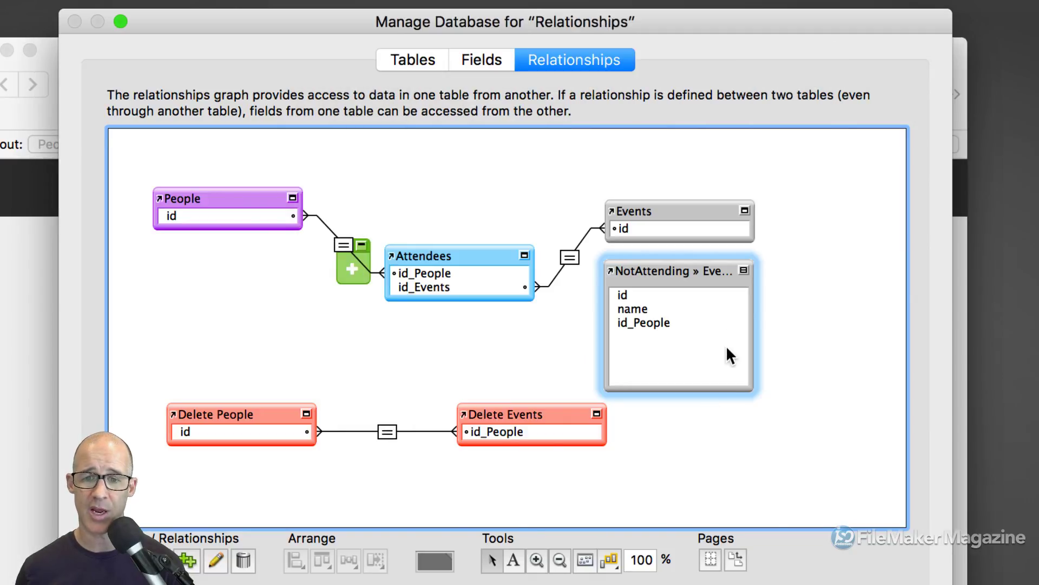
{"action": "left_click_drag", "start_coordinate": [749, 277], "coordinate": [801, 276]}
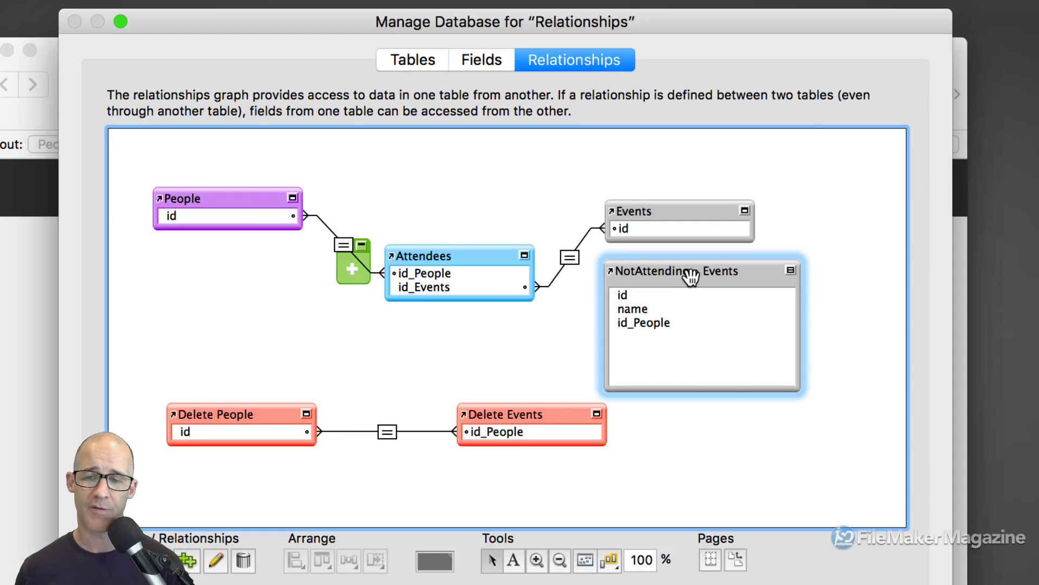
{"action": "left_click_drag", "start_coordinate": [719, 278], "coordinate": [709, 272]}
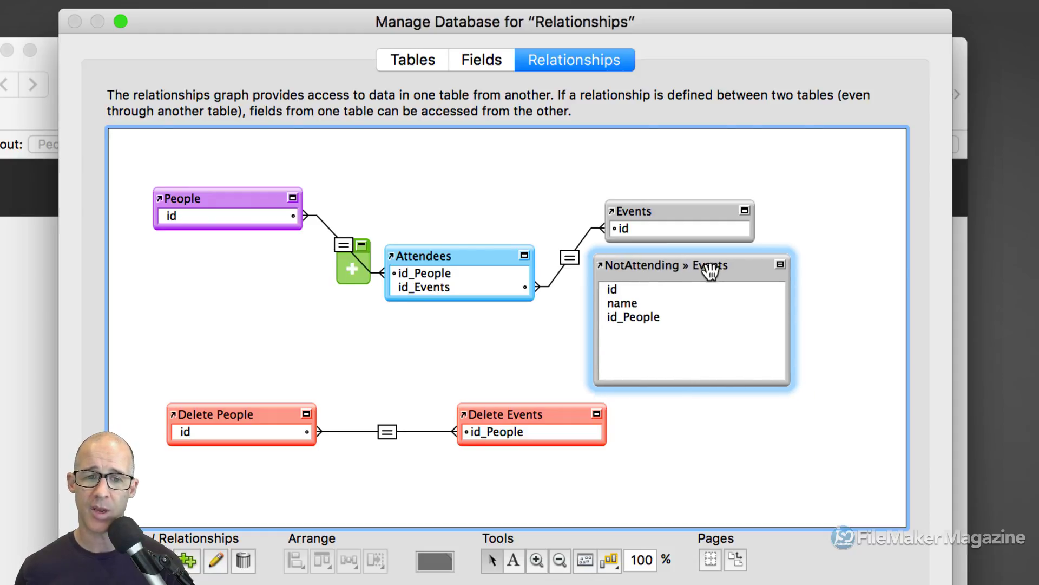
Step: Relate id_Events in Attendees to id in NotAttending » Events using the ≠ operator
{"action": "left_click", "coordinate": [443, 291]}
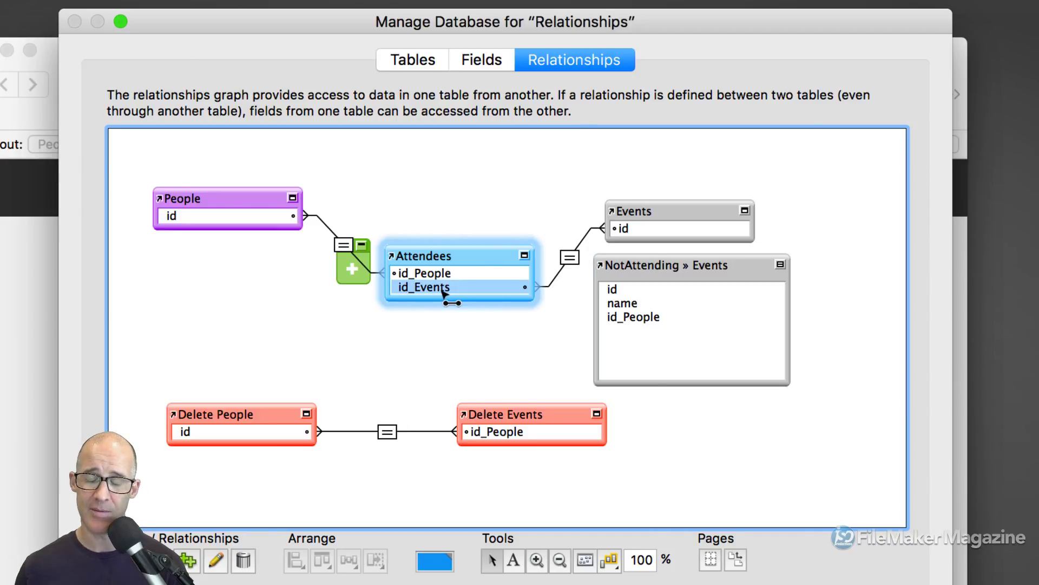
{"action": "left_click_drag", "start_coordinate": [442, 291], "coordinate": [650, 278]}
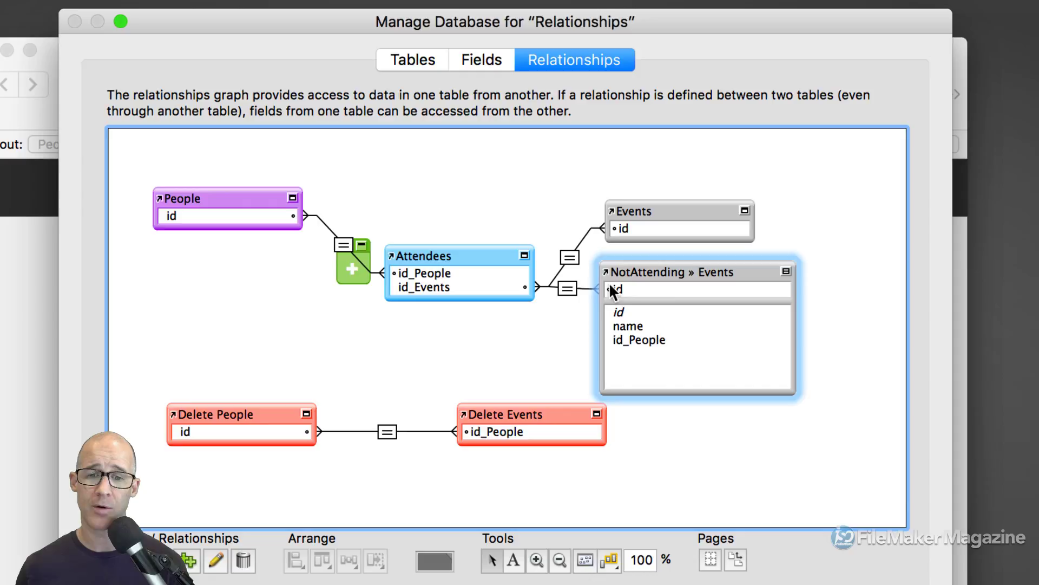
{"action": "double_click", "coordinate": [567, 289]}
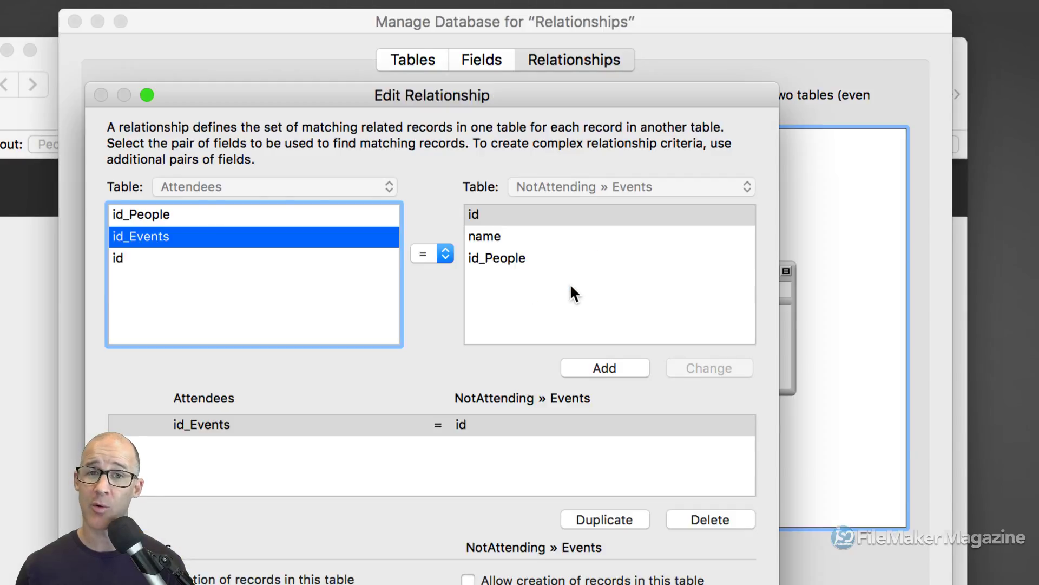
{"action": "left_click", "coordinate": [428, 254]}
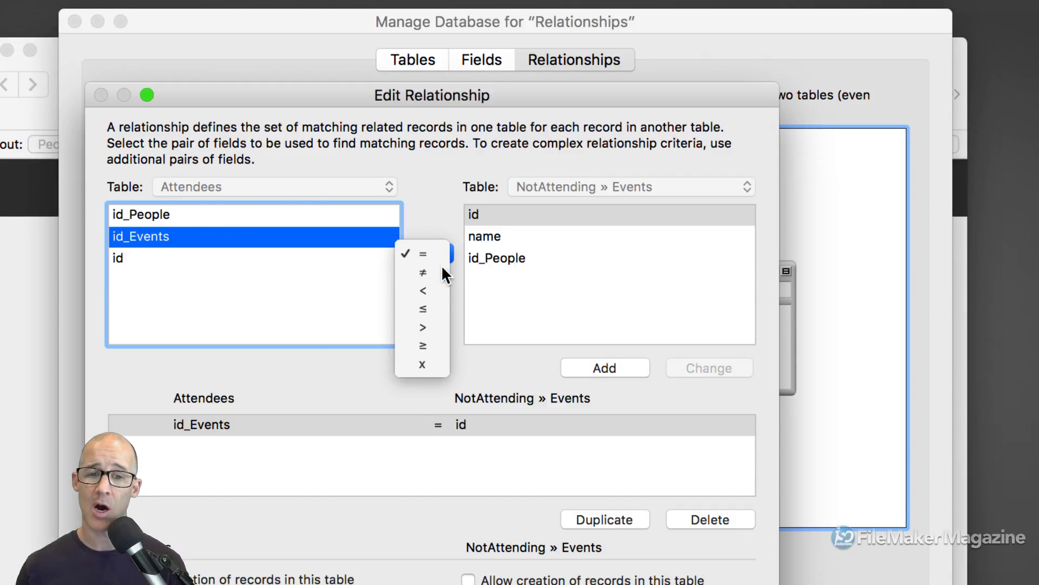
{"action": "left_click", "coordinate": [441, 265]}
{"action": "left_click_drag", "start_coordinate": [577, 96], "coordinate": [683, 24]}
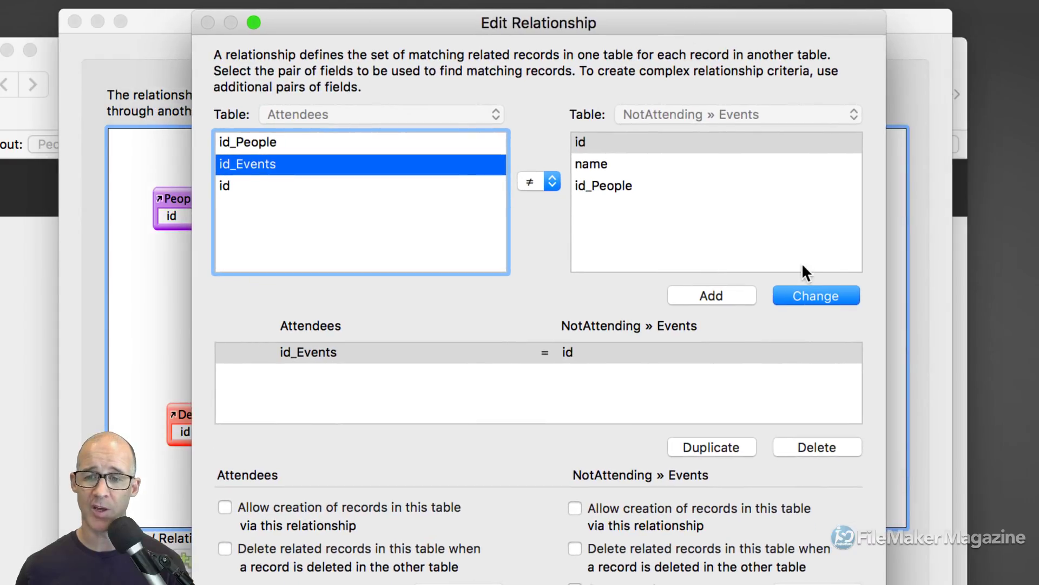
{"action": "left_click", "coordinate": [813, 296]}
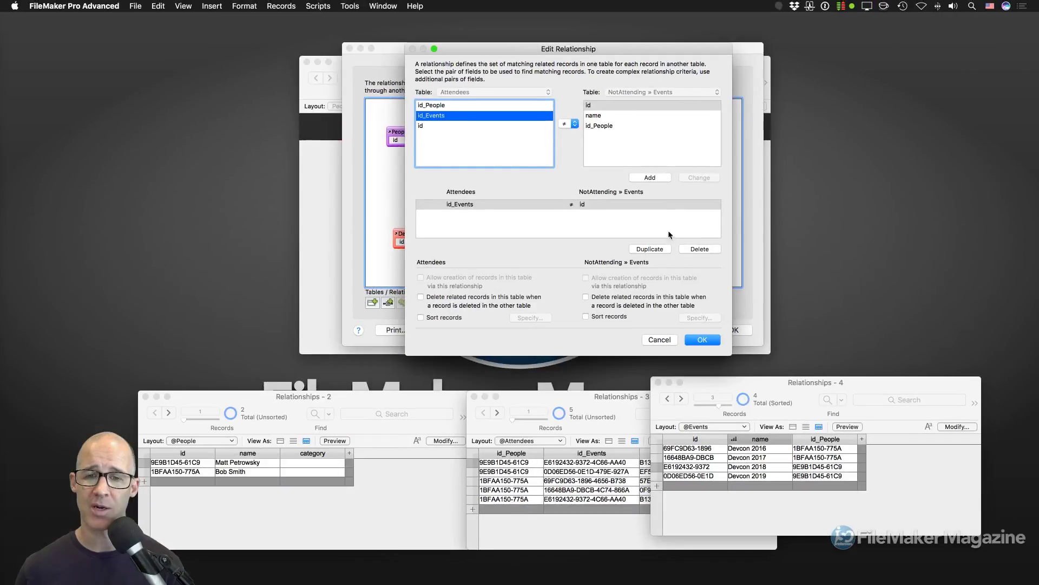
{"action": "left_click", "coordinate": [703, 339]}
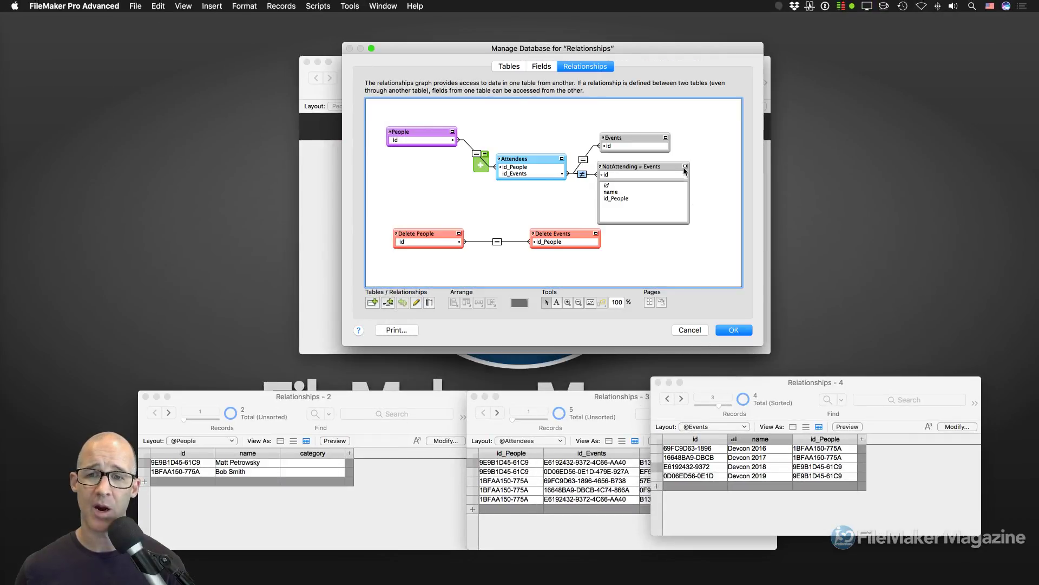
Step: Collapse the NotAttending » Events occurrence to its key field and place it just below Events
{"action": "left_click", "coordinate": [685, 168]}
{"action": "left_click", "coordinate": [685, 167]}
{"action": "mouse_move", "coordinate": [642, 167]}
{"action": "left_mouse_down"}
{"action": "mouse_move", "coordinate": [651, 169]}
{"action": "mouse_move", "coordinate": [644, 107]}
{"action": "mouse_move", "coordinate": [644, 172]}
{"action": "left_mouse_up"}
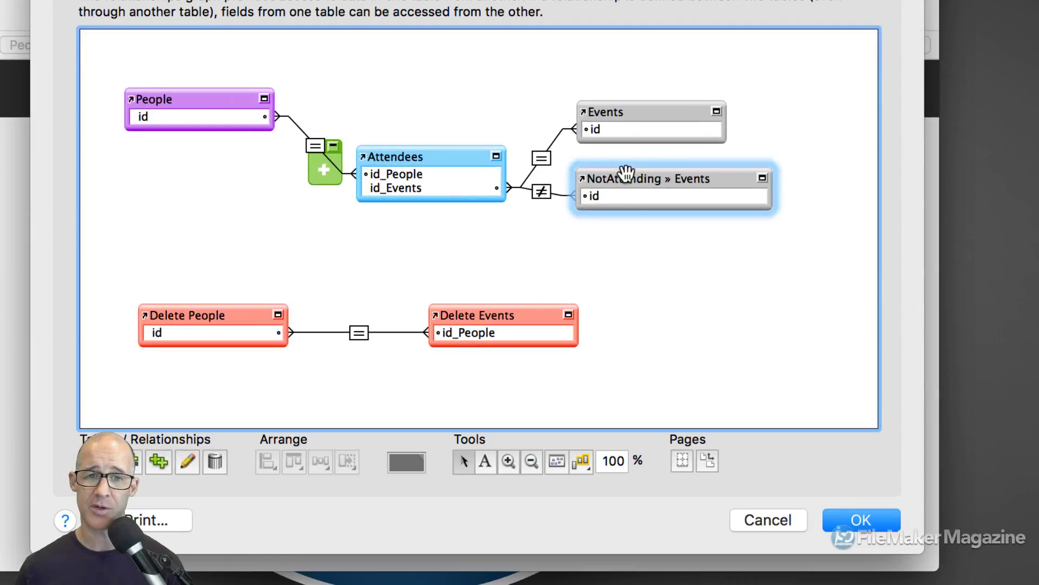
Step: Trace the path from People through Attendees to NotAttending » Events and save the database changes
{"action": "left_click", "coordinate": [217, 99]}
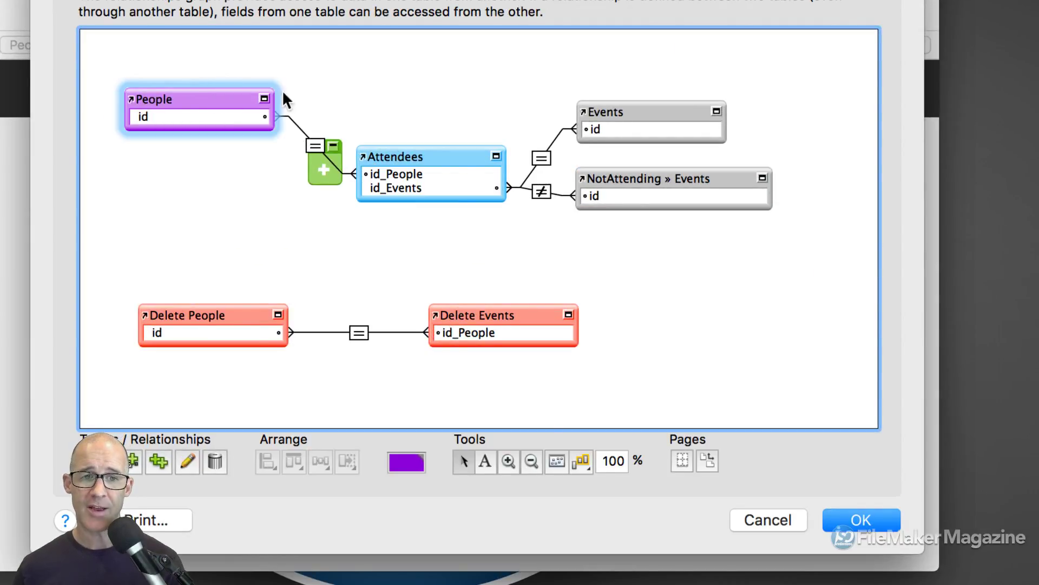
{"action": "left_click", "coordinate": [392, 158]}
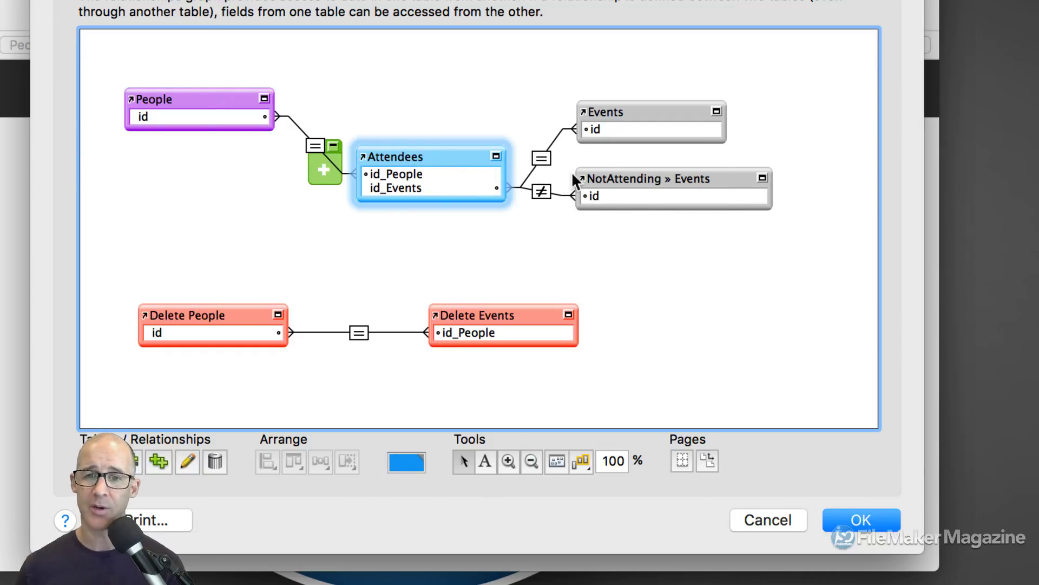
{"action": "left_click", "coordinate": [634, 182]}
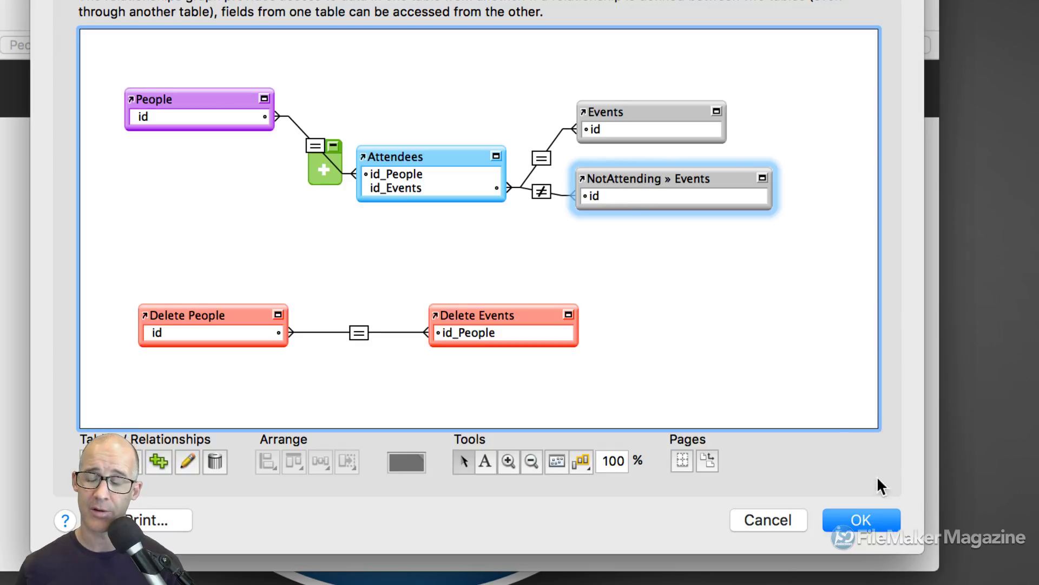
{"action": "left_click", "coordinate": [869, 519]}
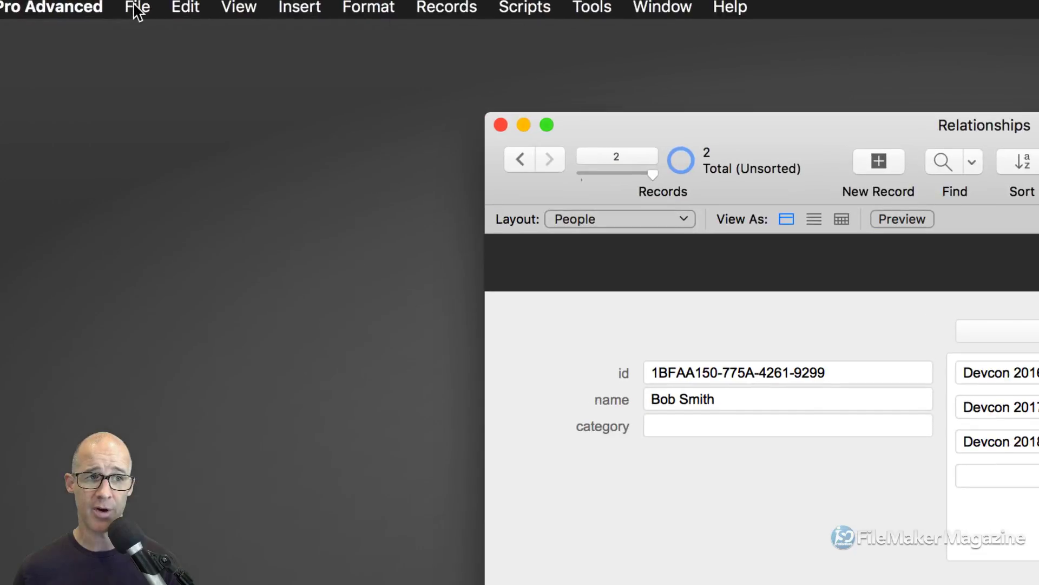
Step: Open the settings of the Not Attending value list
{"action": "left_click", "coordinate": [137, 8]}
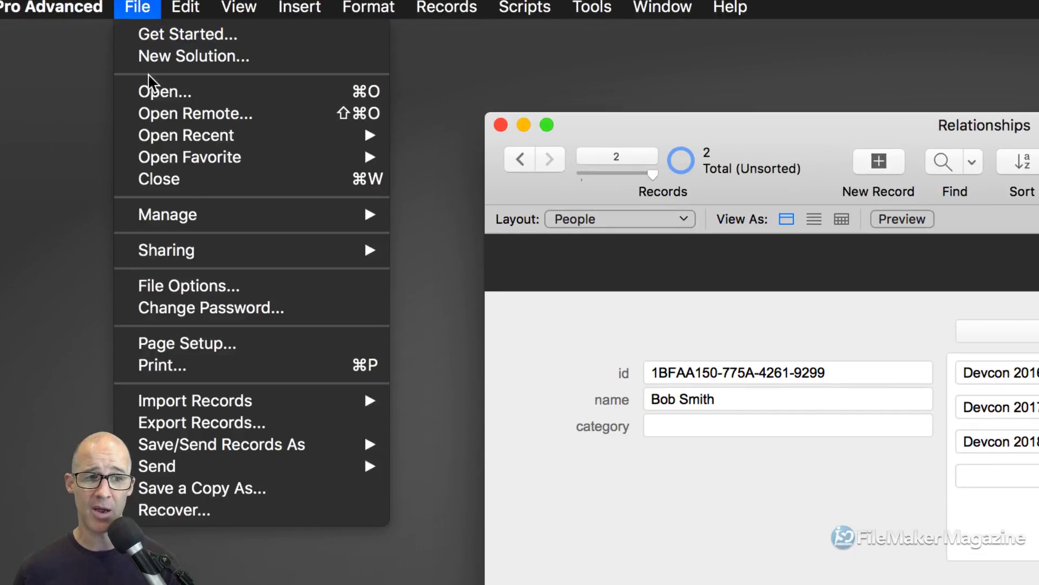
{"action": "mouse_move", "coordinate": [219, 216]}
{"action": "left_click", "coordinate": [496, 262]}
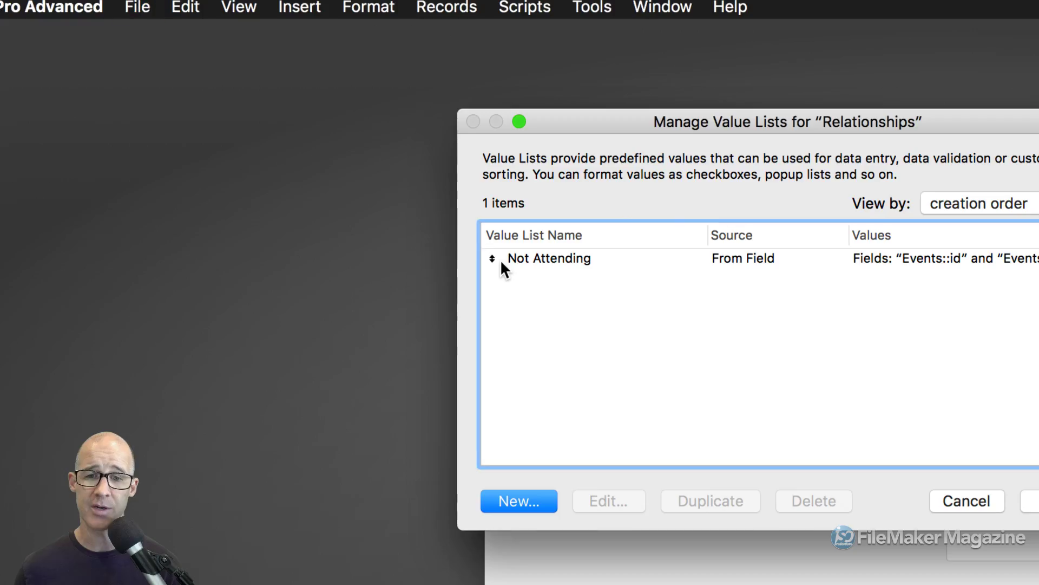
{"action": "left_click_drag", "start_coordinate": [770, 124], "coordinate": [570, 61]}
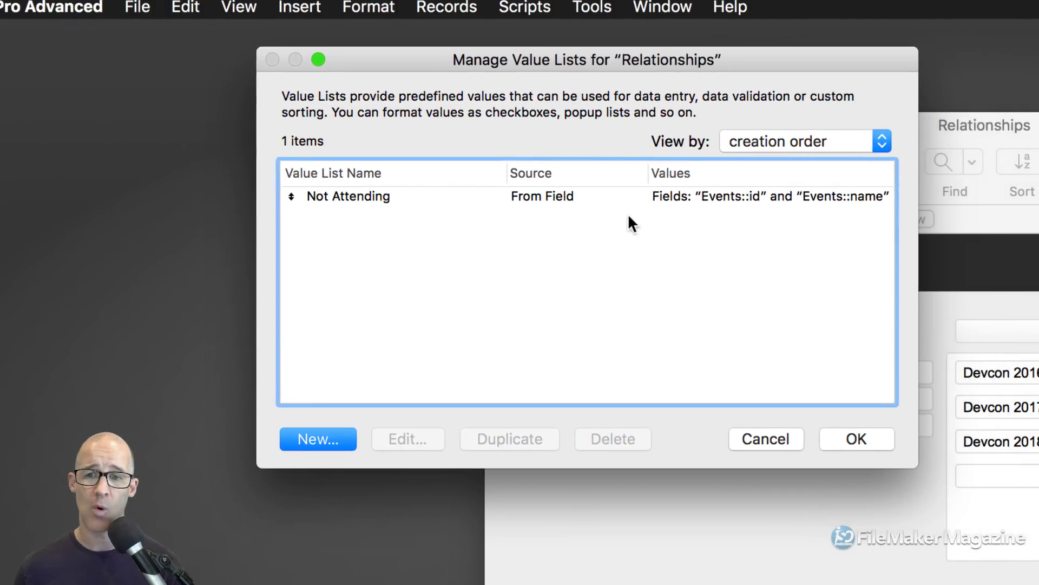
{"action": "double_click", "coordinate": [605, 193]}
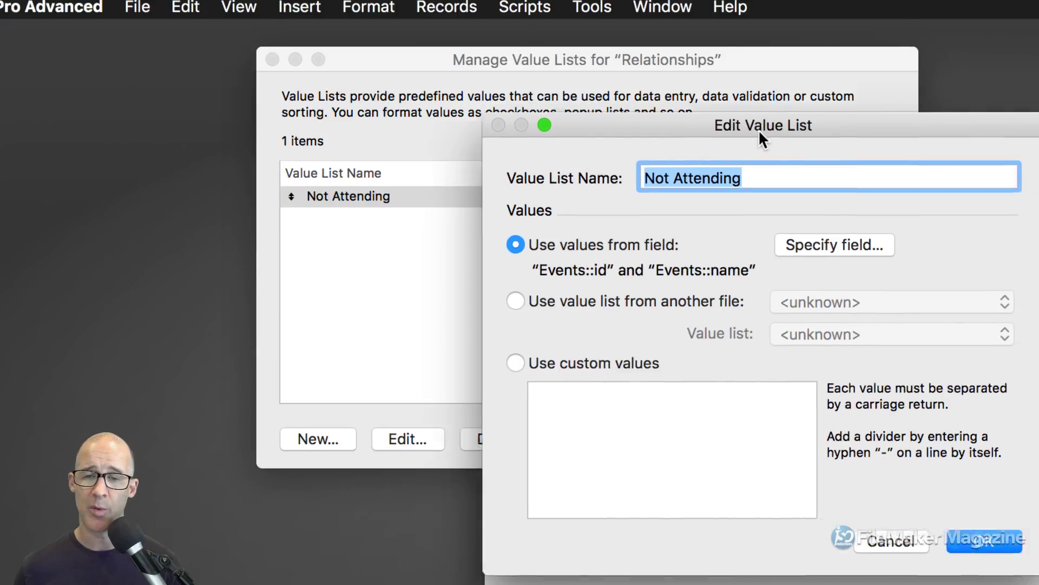
{"action": "left_click_drag", "start_coordinate": [758, 129], "coordinate": [635, 49]}
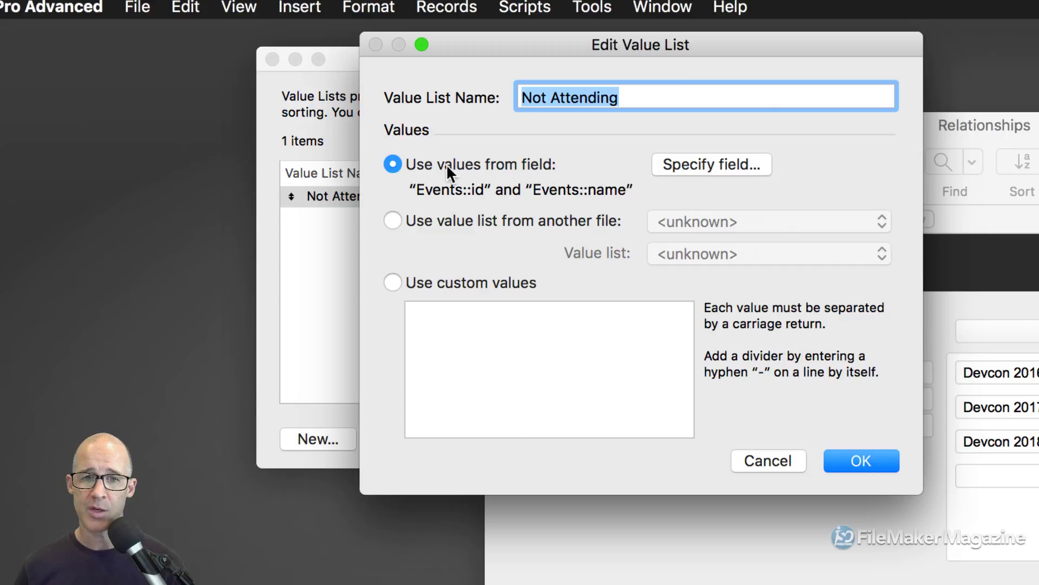
Step: Open the Not Attending list's field specification and review how Attendees relates to Events and NotAttending » Events in the relationships graph
{"action": "left_click", "coordinate": [718, 172]}
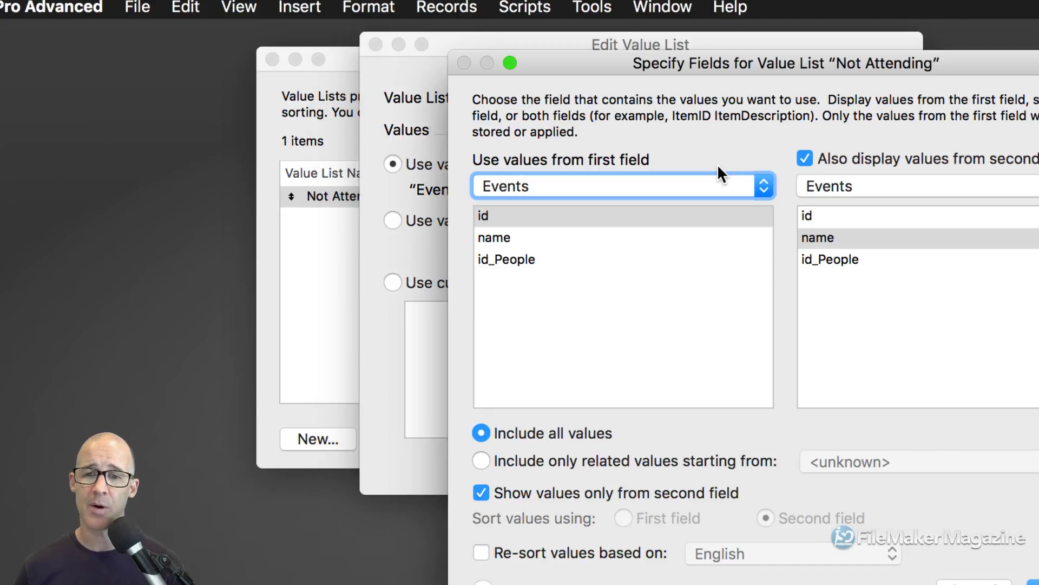
{"action": "left_click_drag", "start_coordinate": [683, 64], "coordinate": [580, 33]}
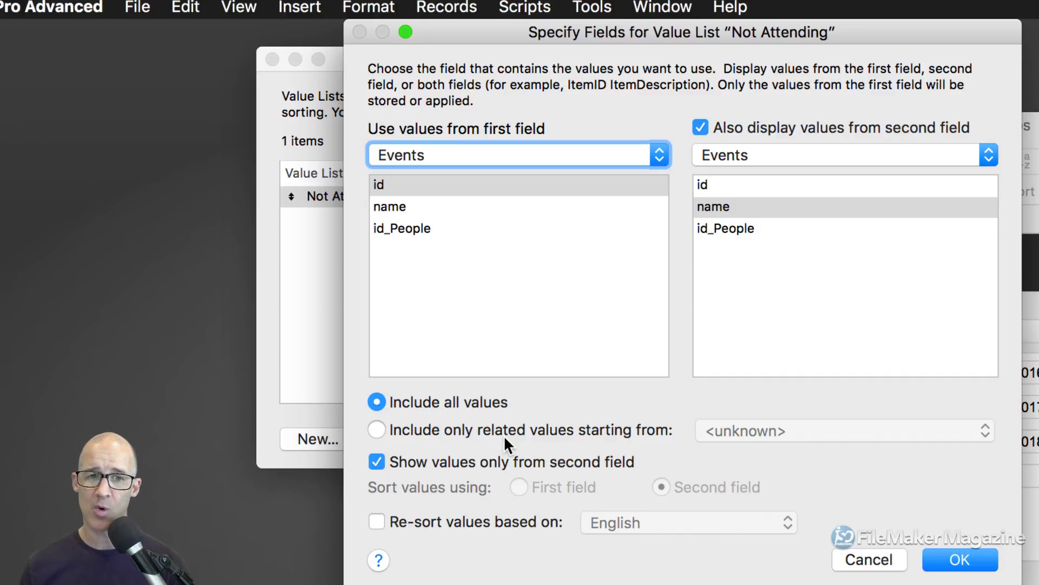
{"action": "left_click", "coordinate": [502, 155]}
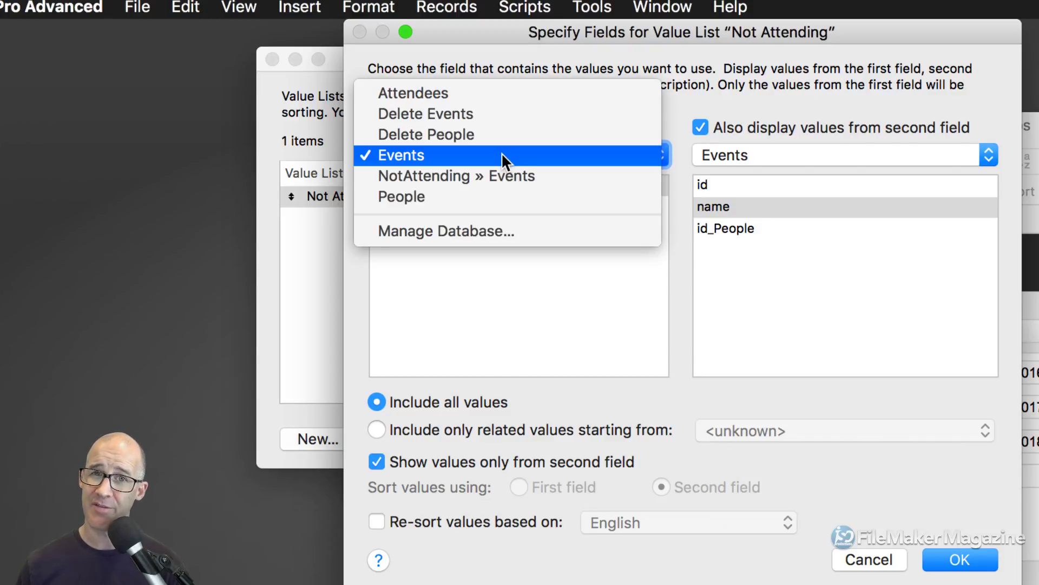
{"action": "left_click", "coordinate": [450, 232]}
{"action": "left_click_drag", "start_coordinate": [804, 93], "coordinate": [405, 28]}
{"action": "left_click", "coordinate": [771, 219]}
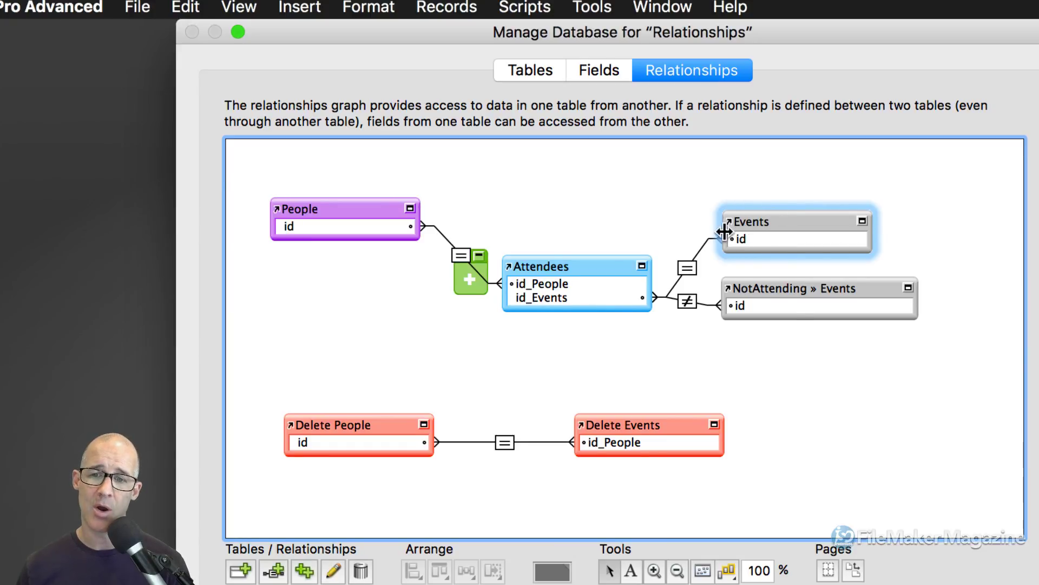
{"action": "left_click", "coordinate": [688, 268]}
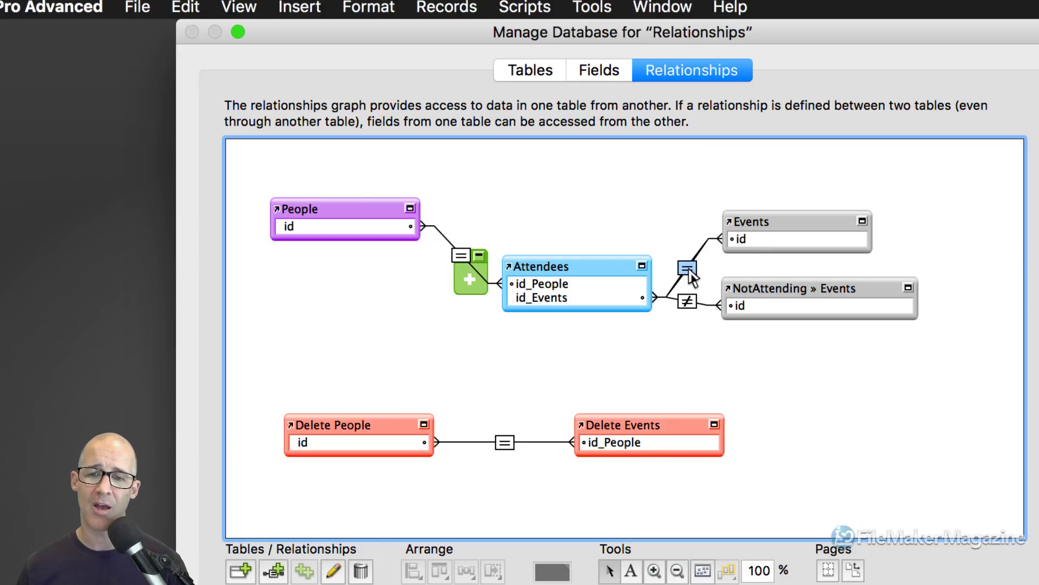
{"action": "left_click", "coordinate": [596, 268]}
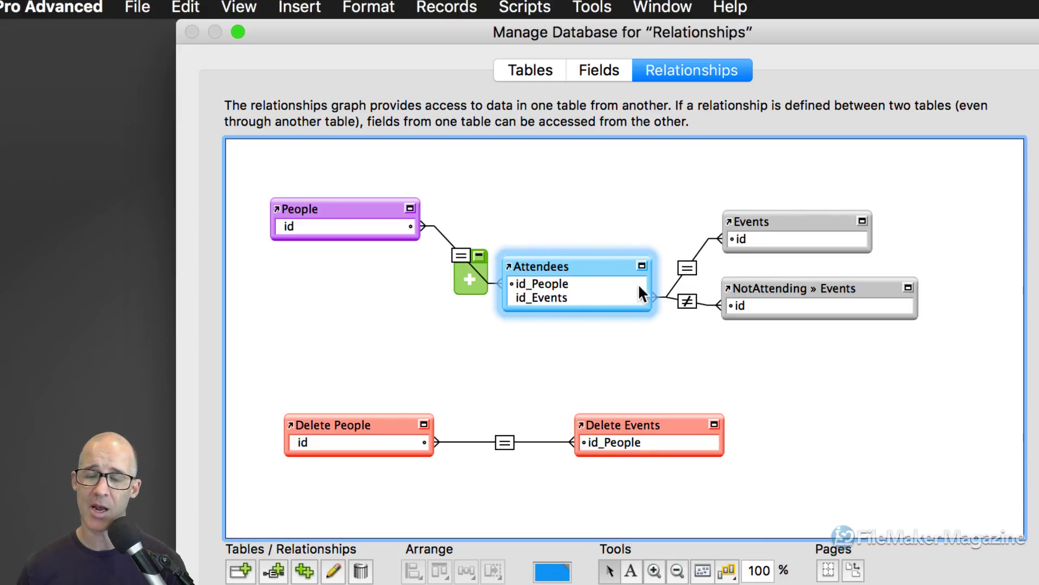
{"action": "left_click", "coordinate": [752, 295]}
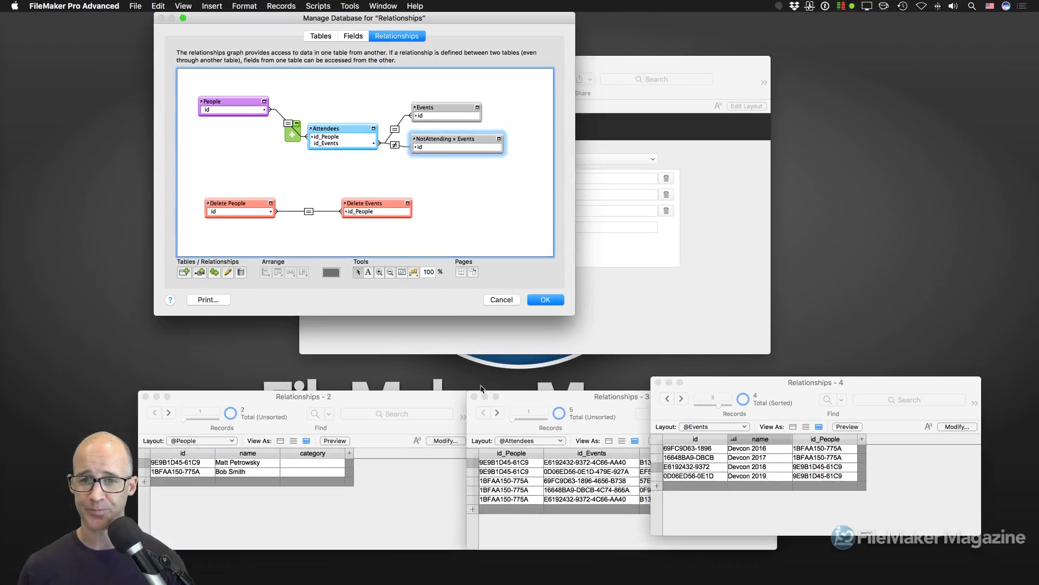
{"action": "left_click", "coordinate": [545, 300]}
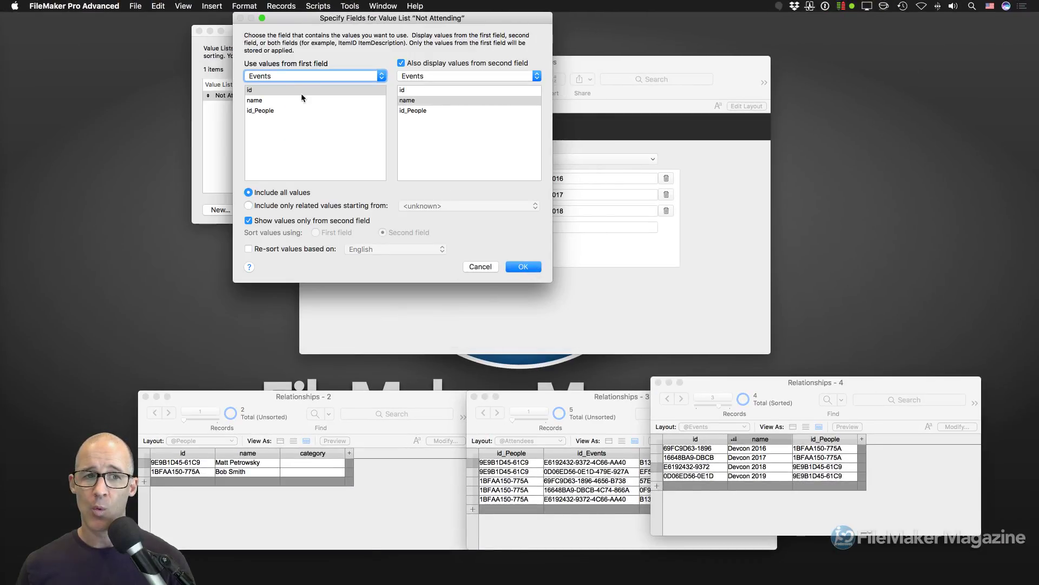
Step: Base the value list on NotAttending » Events, using id as the first field and name as the second
{"action": "left_click", "coordinate": [292, 77]}
{"action": "left_click", "coordinate": [289, 85]}
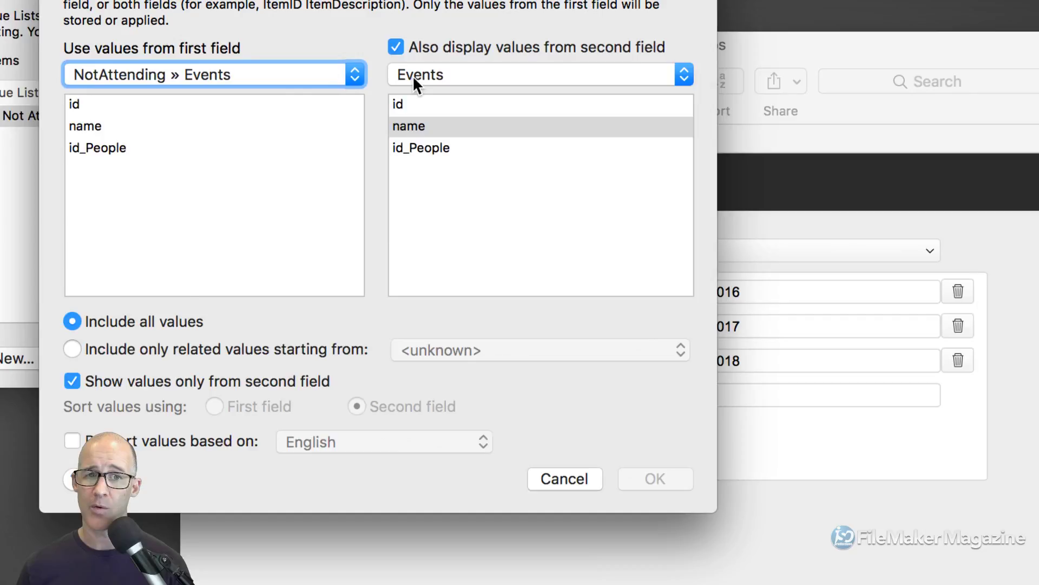
{"action": "left_click", "coordinate": [411, 75]}
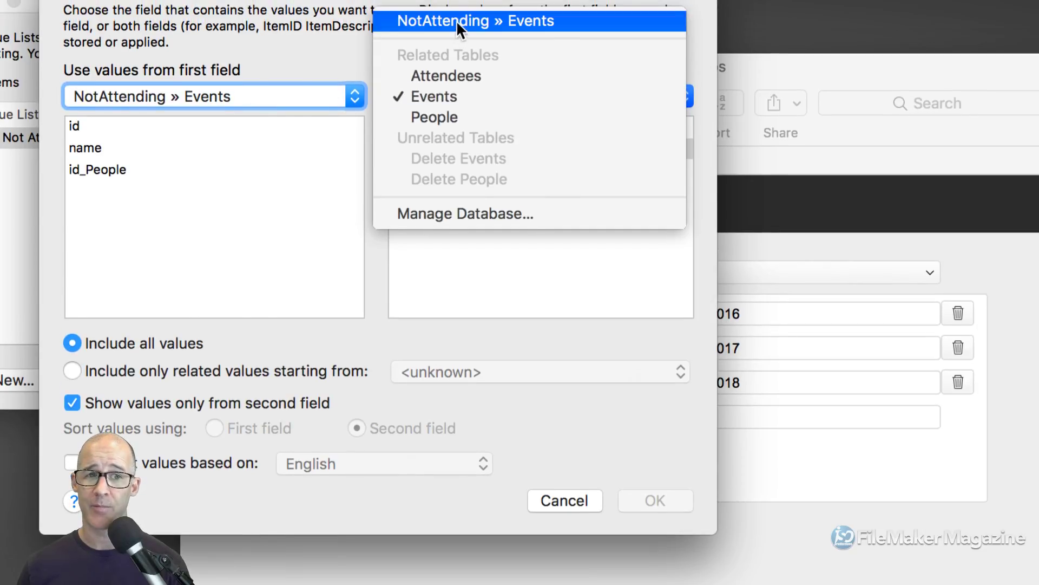
{"action": "left_click", "coordinate": [457, 1]}
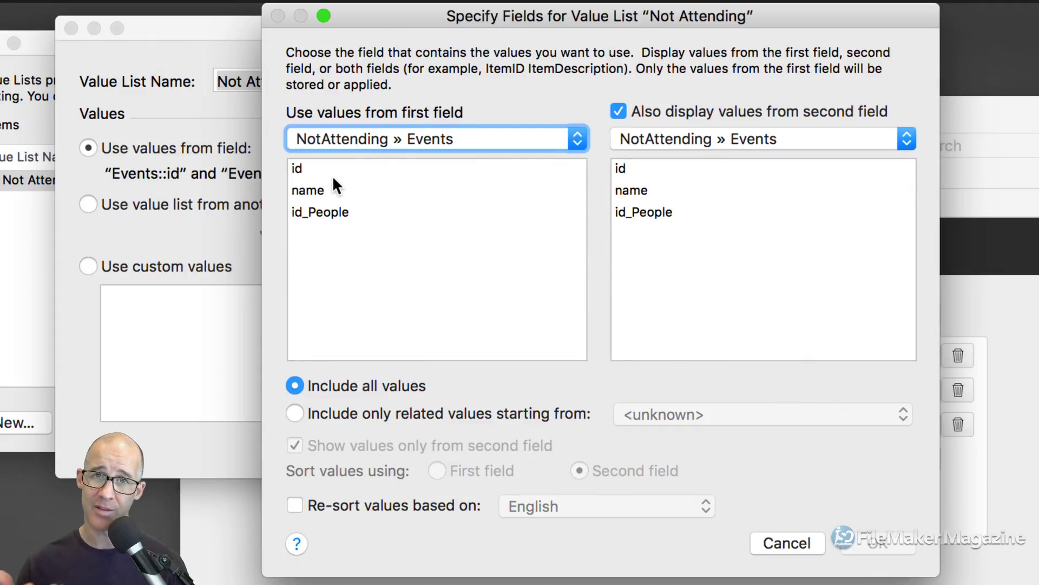
{"action": "left_click", "coordinate": [315, 167]}
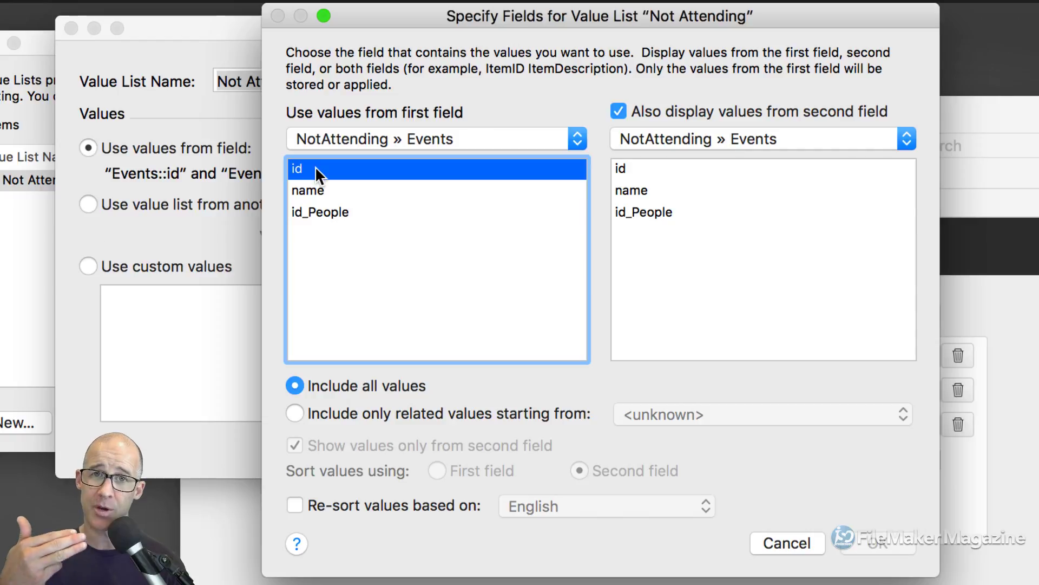
{"action": "left_click", "coordinate": [640, 188]}
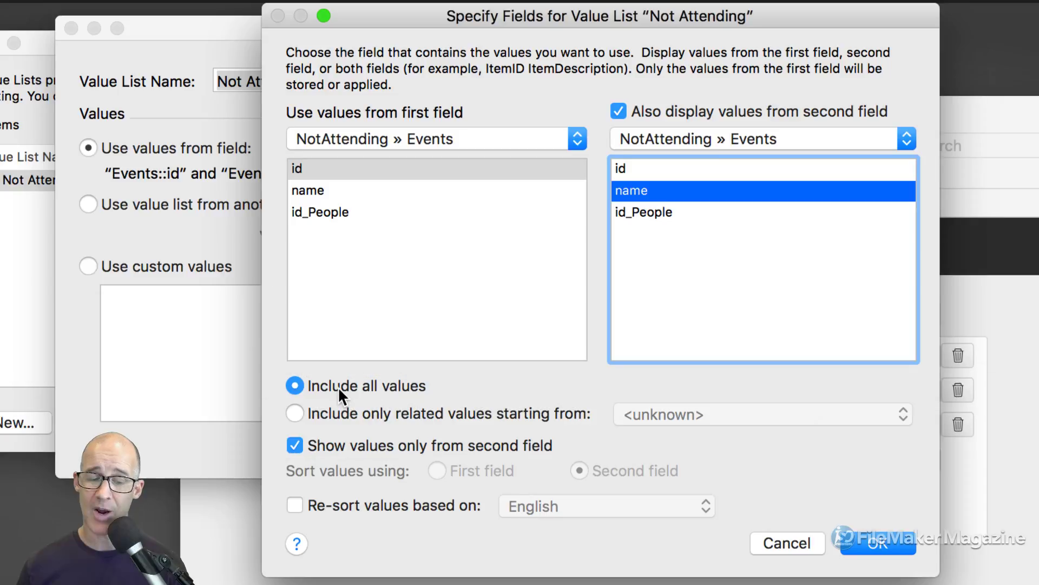
Step: Restrict the Not Attending list to related values starting from Attendees and save the value list changes
{"action": "left_click", "coordinate": [338, 415]}
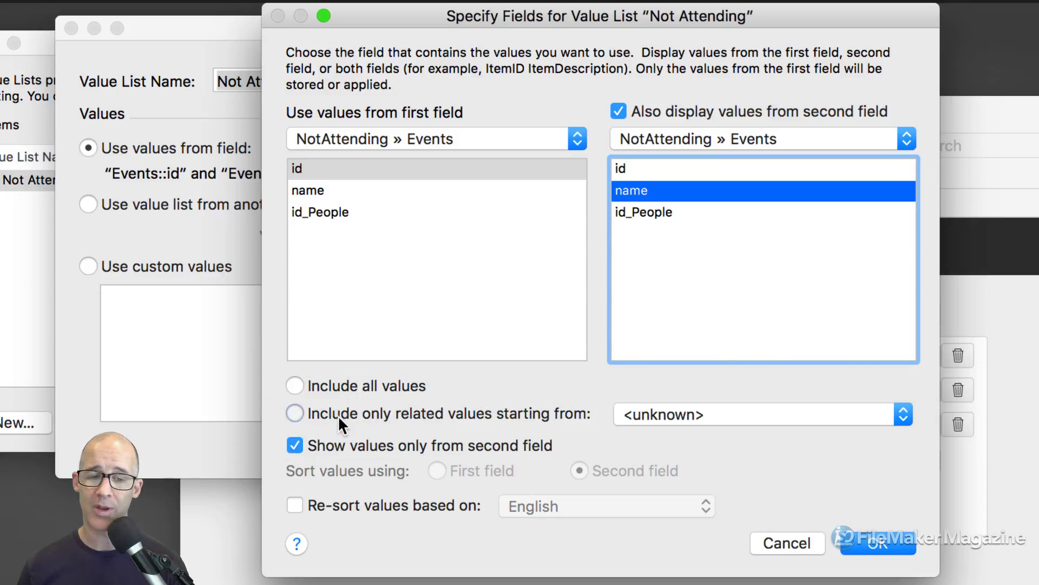
{"action": "left_click", "coordinate": [703, 413]}
{"action": "left_click", "coordinate": [702, 412]}
{"action": "left_click", "coordinate": [703, 414]}
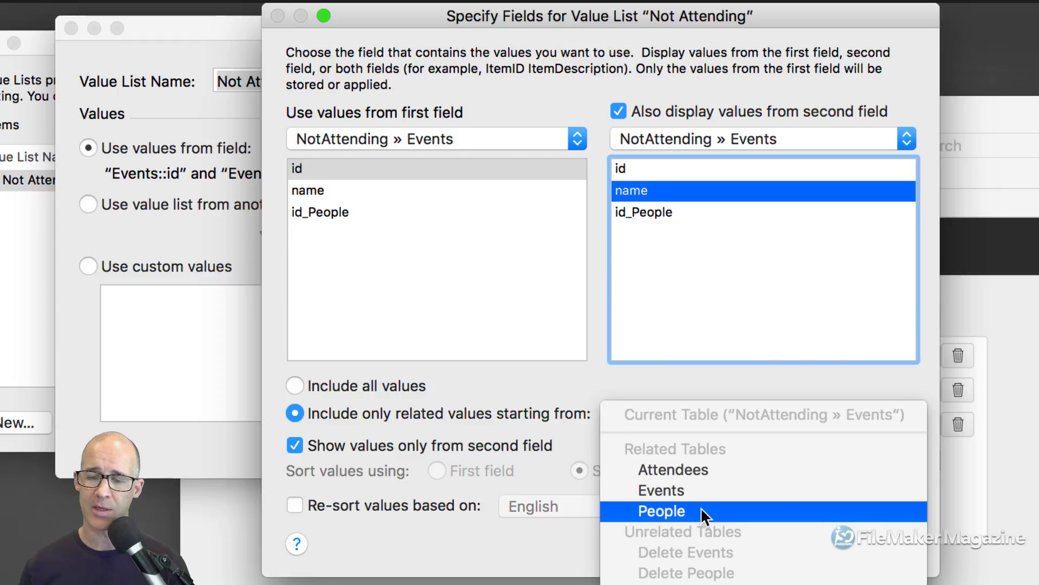
{"action": "left_click", "coordinate": [694, 469]}
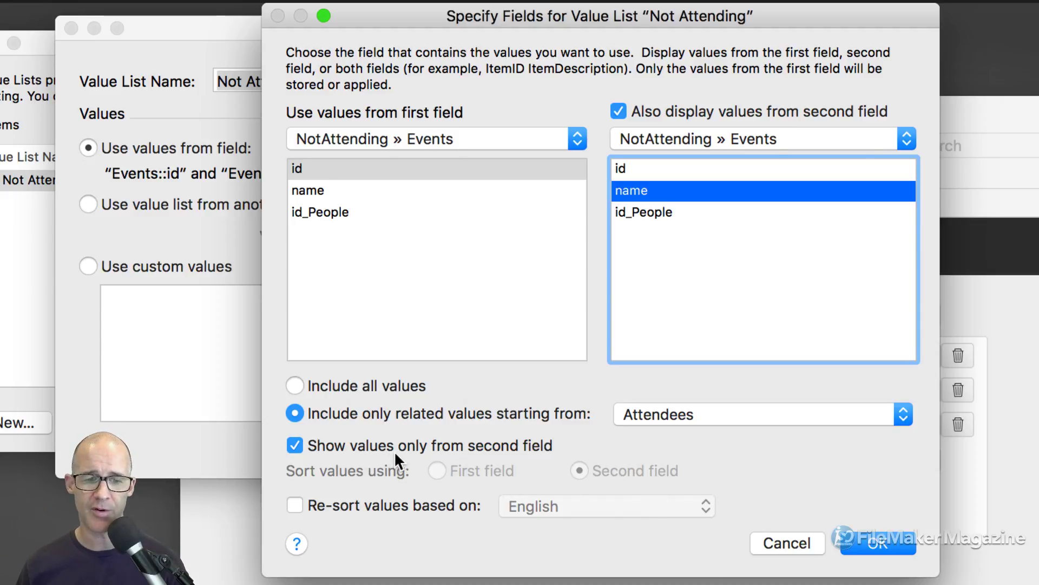
{"action": "left_click", "coordinate": [872, 542]}
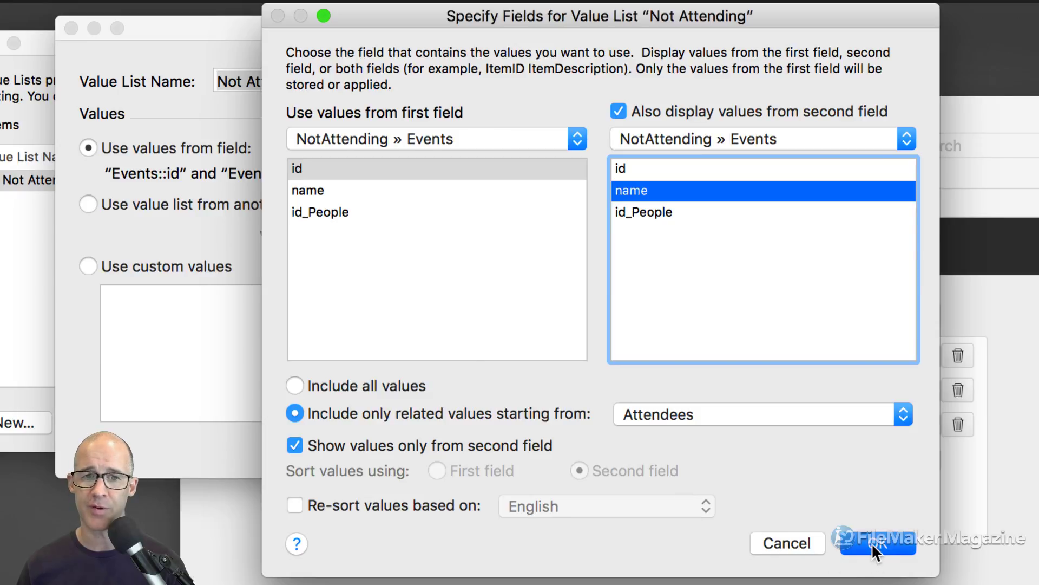
{"action": "left_click", "coordinate": [557, 445]}
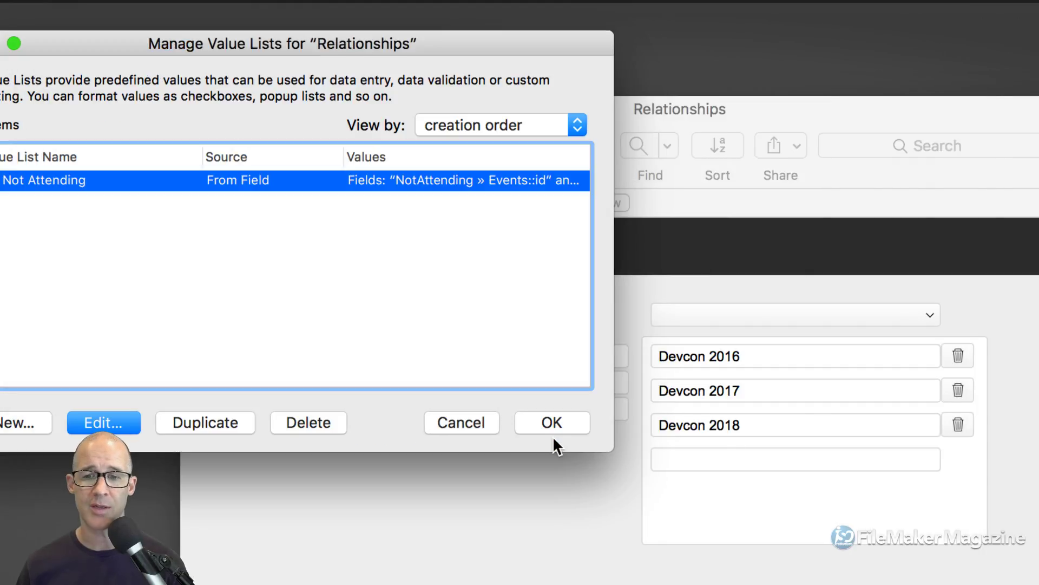
{"action": "left_click", "coordinate": [563, 421]}
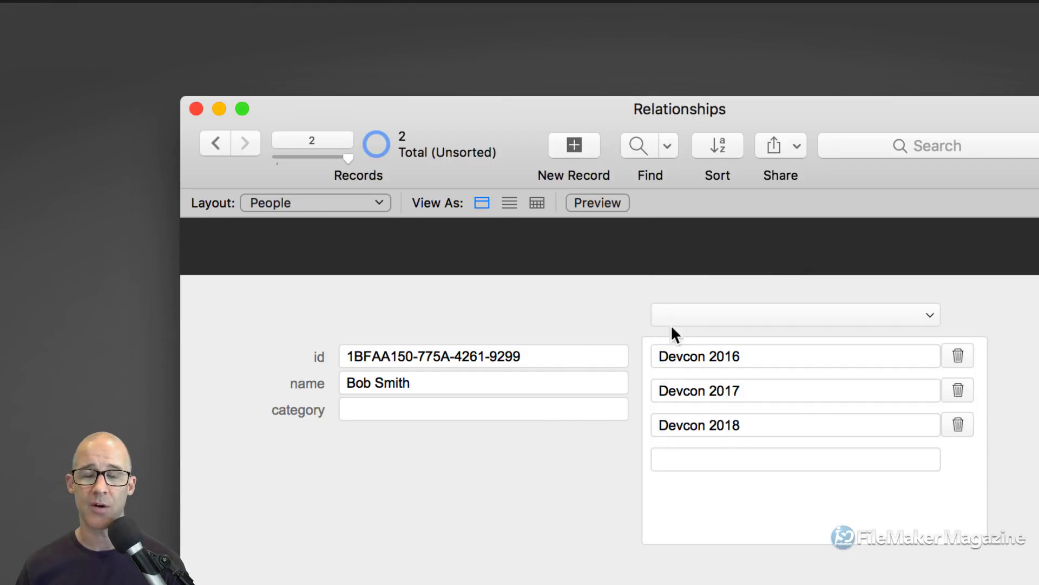
Step: Check the events offered by the pop-up above the portal against the person's attended events in the portal rows
{"action": "left_click_drag", "start_coordinate": [726, 118], "coordinate": [585, 15]}
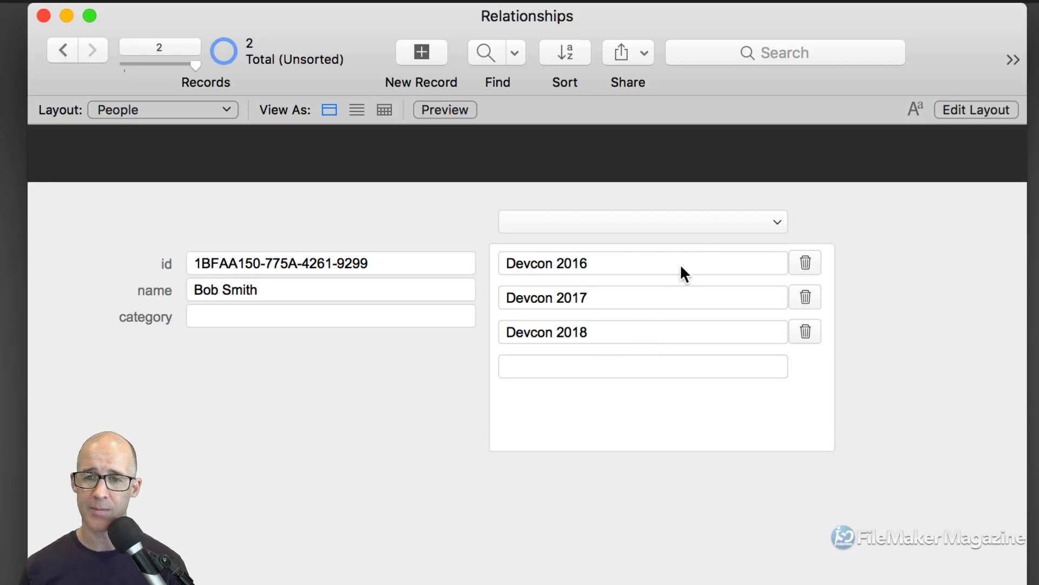
{"action": "left_click", "coordinate": [681, 220]}
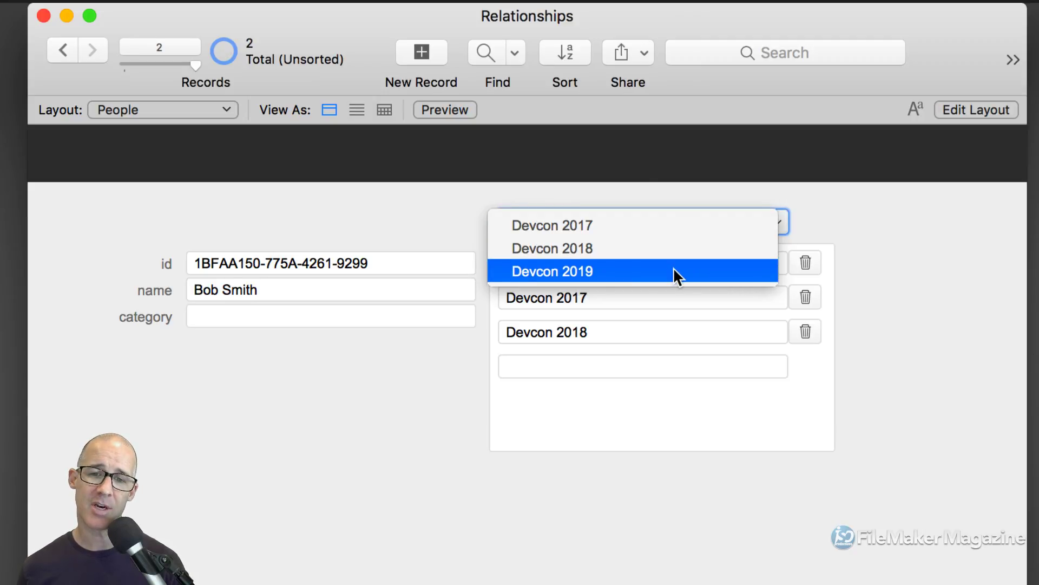
{"action": "left_click", "coordinate": [828, 231]}
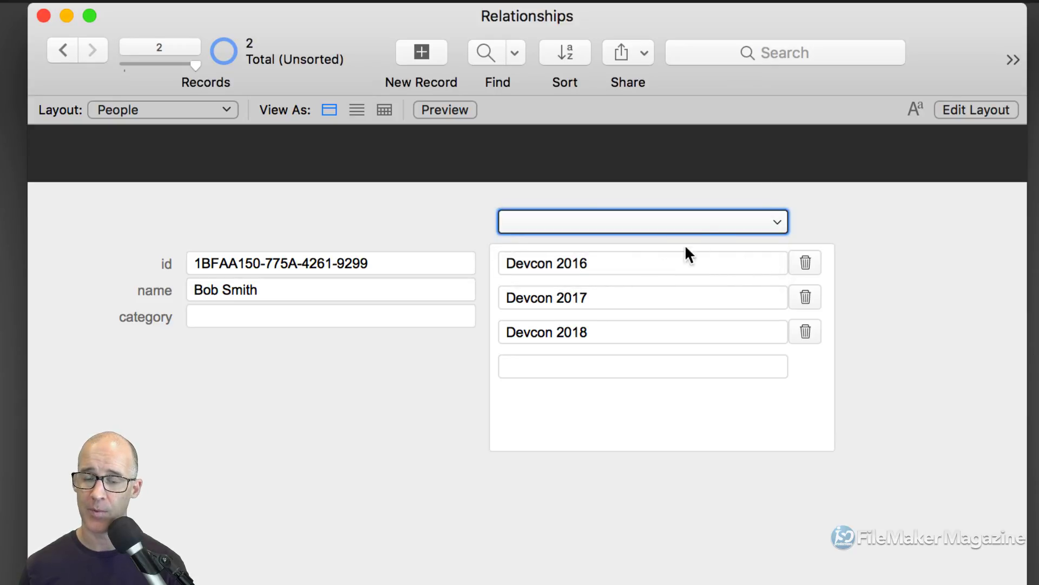
{"action": "left_click", "coordinate": [724, 220]}
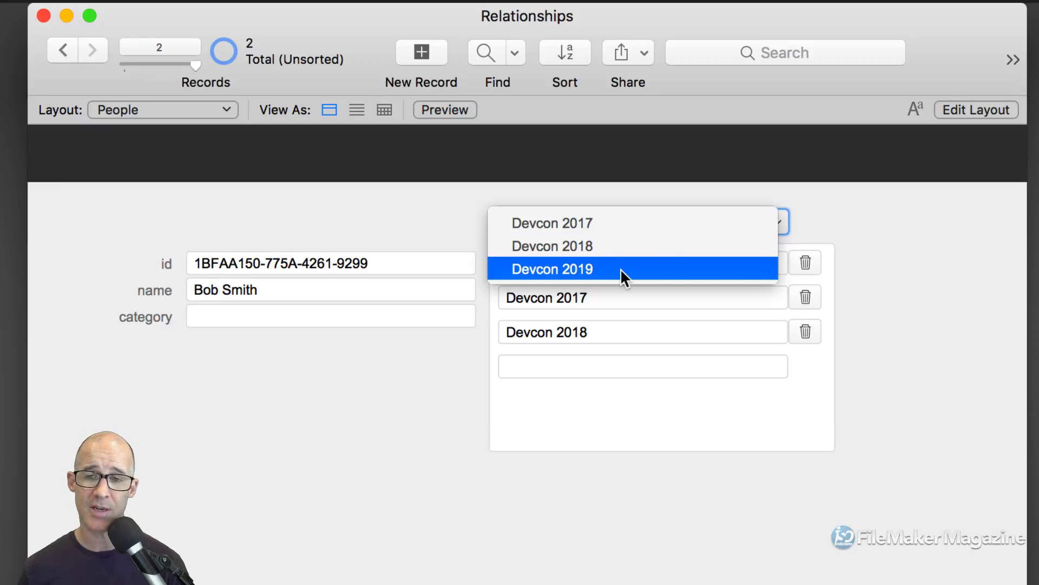
{"action": "left_click", "coordinate": [815, 218]}
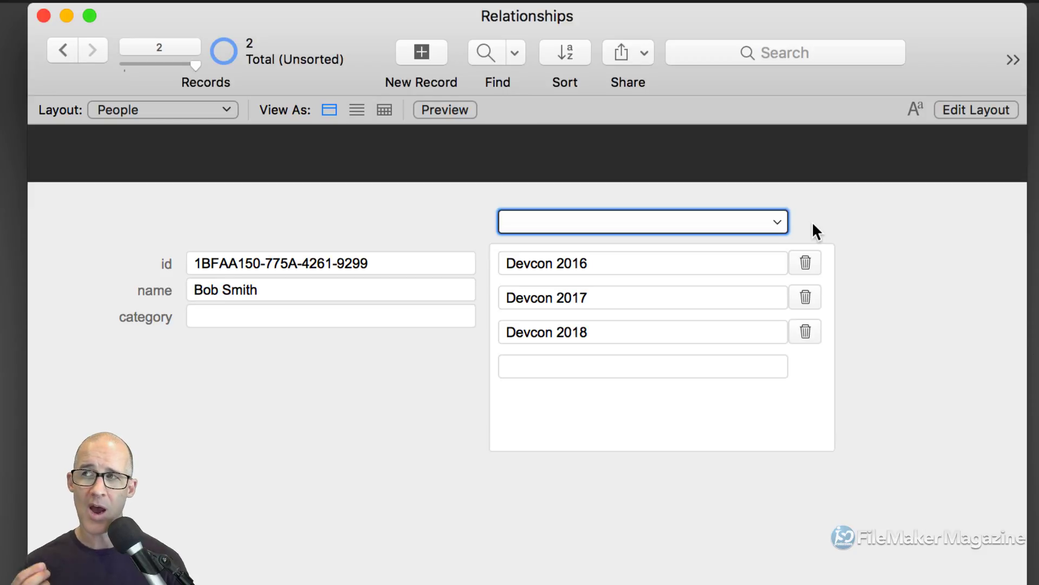
{"action": "left_click", "coordinate": [827, 257]}
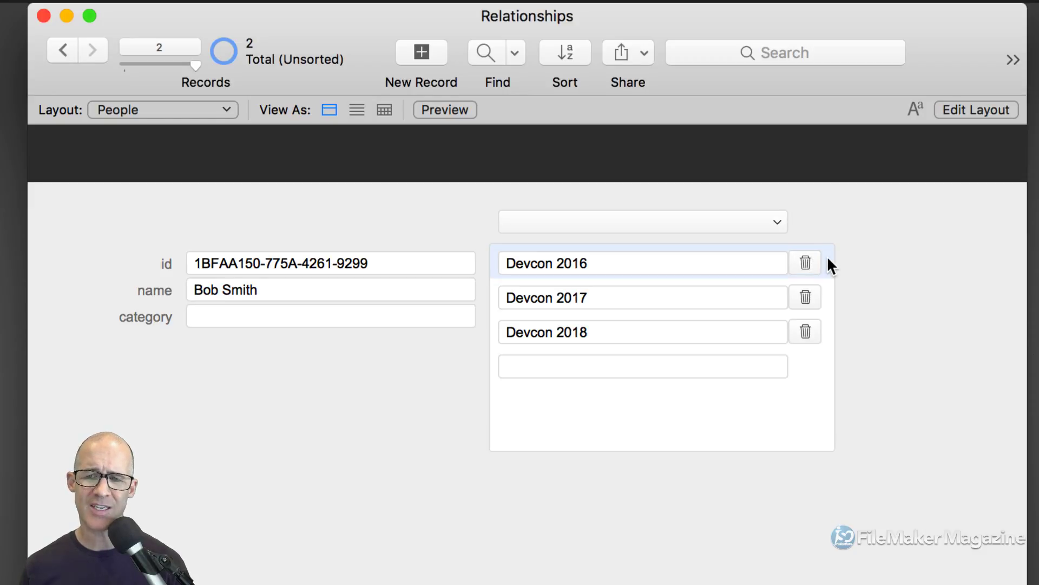
{"action": "left_click", "coordinate": [828, 295]}
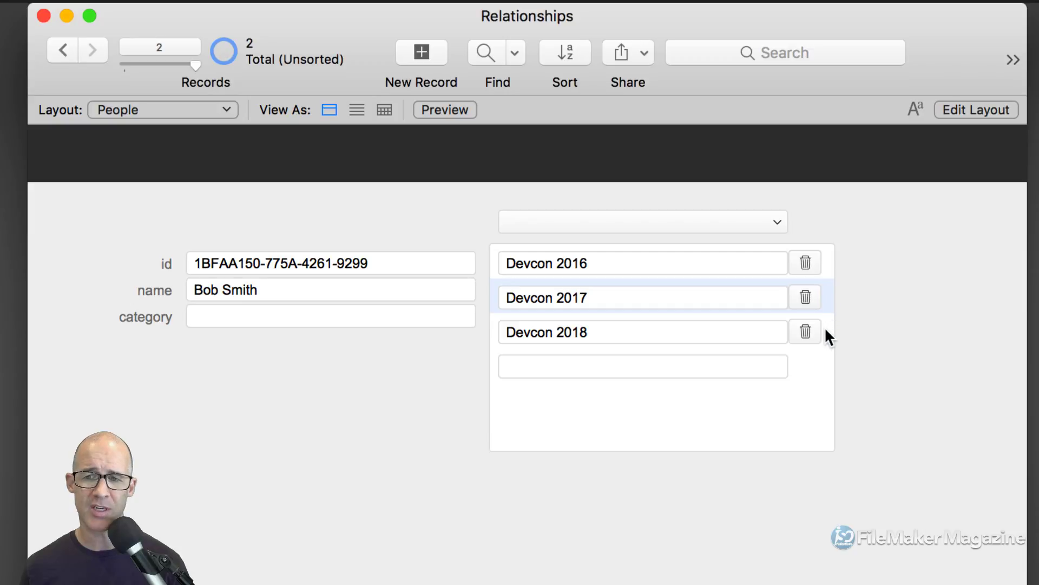
{"action": "left_click", "coordinate": [824, 331]}
{"action": "left_click", "coordinate": [828, 302]}
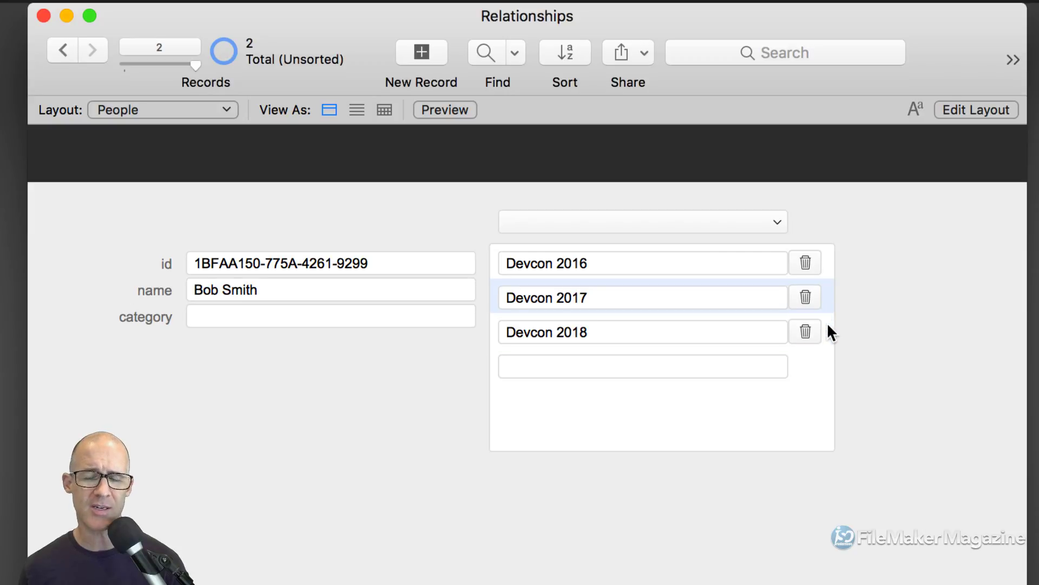
{"action": "left_click", "coordinate": [828, 325]}
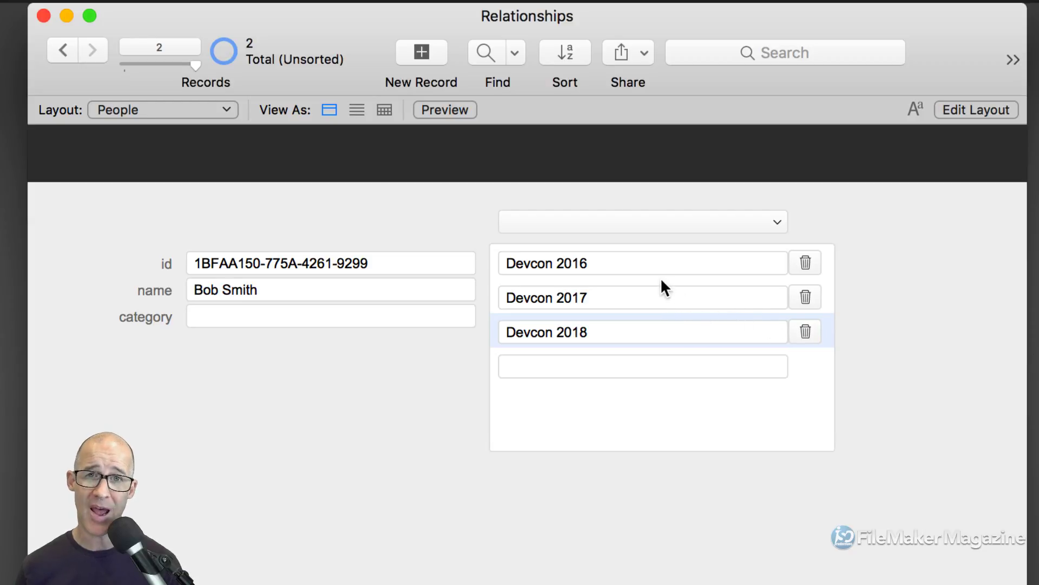
Step: Reopen the relationships graph and examine the link between the People and Attendees occurrences as the starting context for the value list
{"action": "key", "text": "super+shift+d"}
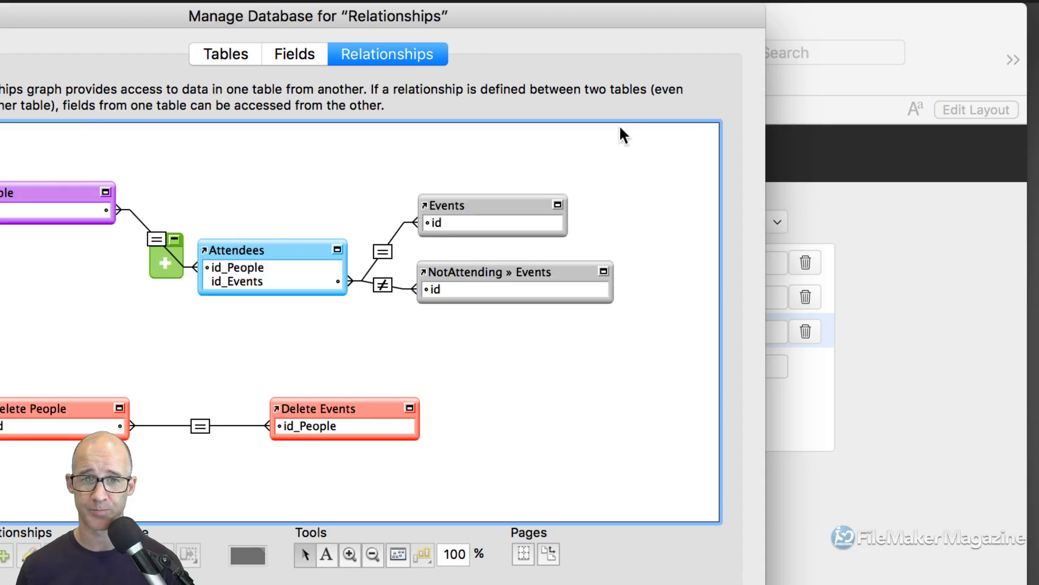
{"action": "left_click_drag", "start_coordinate": [556, 15], "coordinate": [812, 14]}
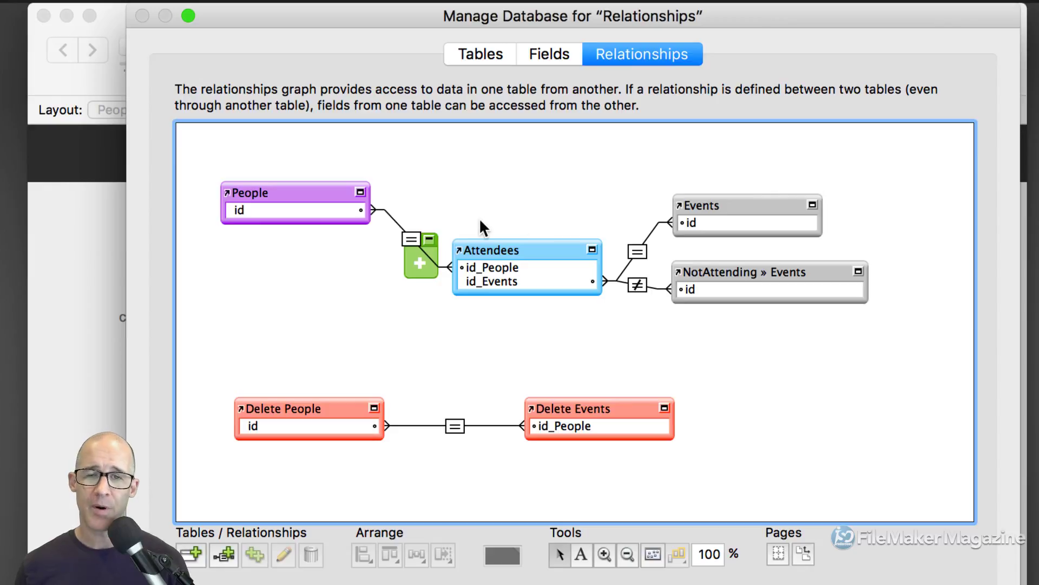
{"action": "left_click", "coordinate": [309, 195]}
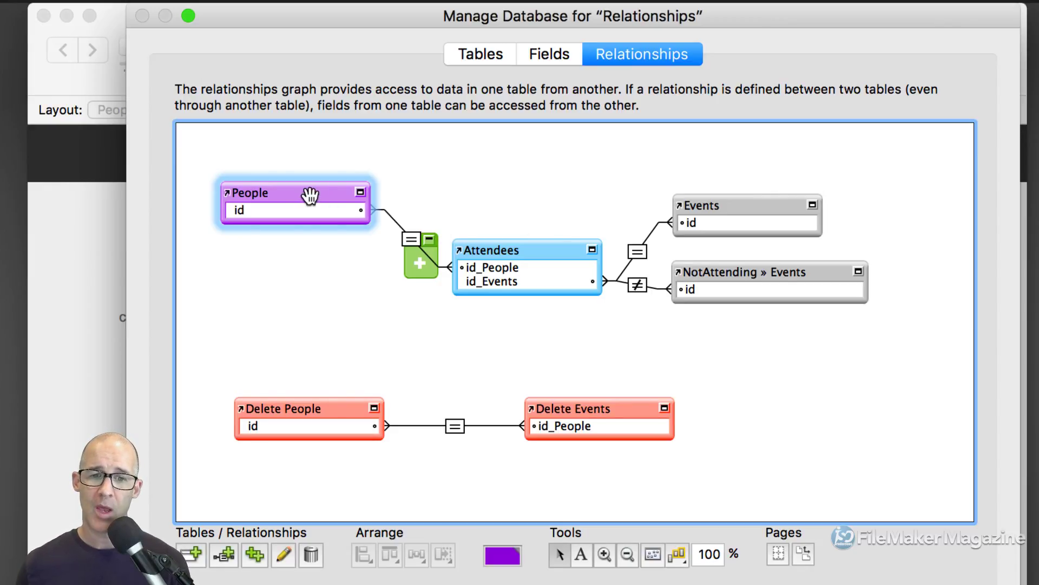
{"action": "left_click", "coordinate": [556, 255]}
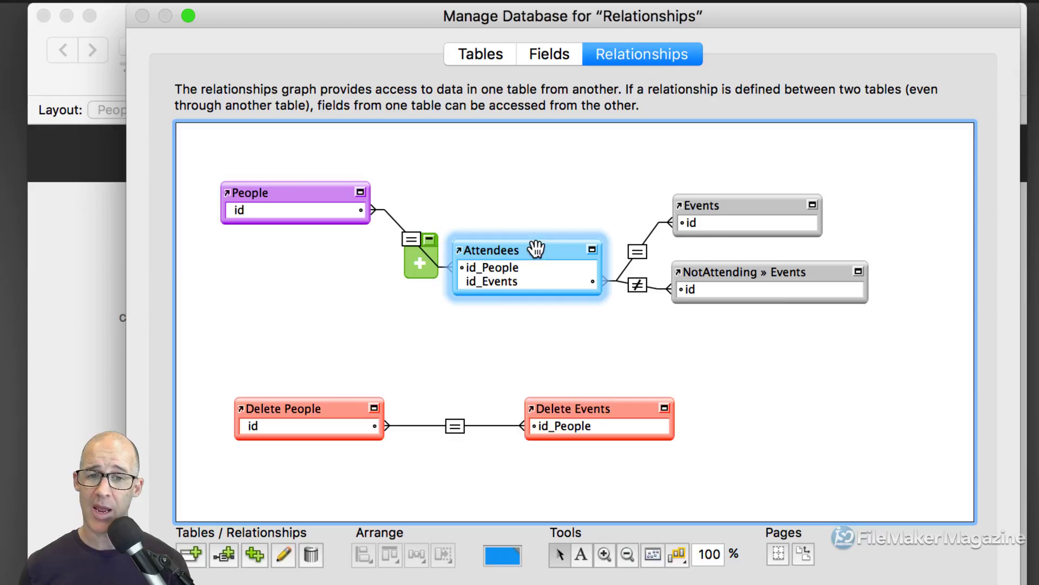
{"action": "left_click", "coordinate": [310, 191]}
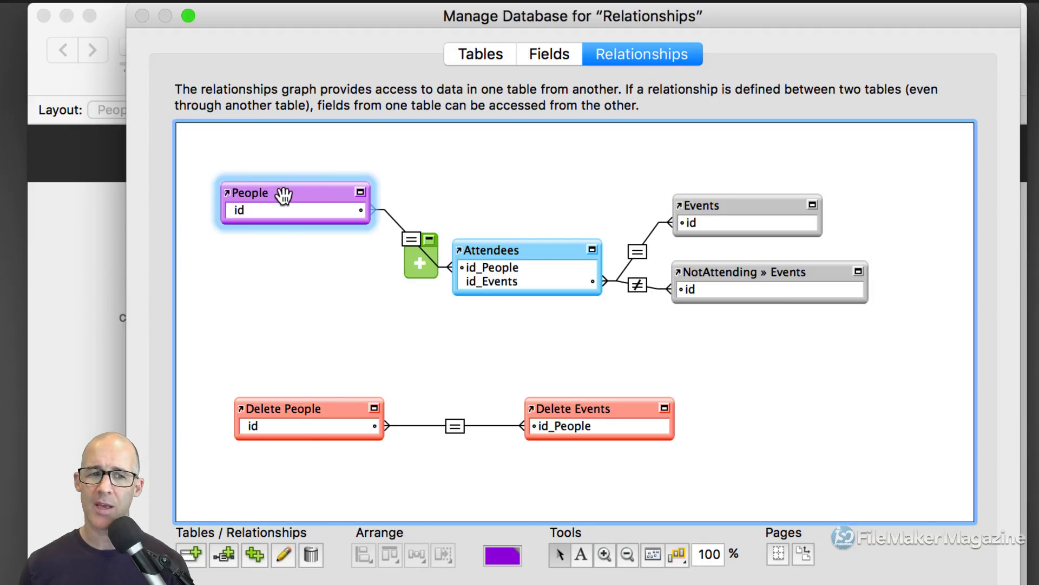
{"action": "left_click", "coordinate": [518, 252]}
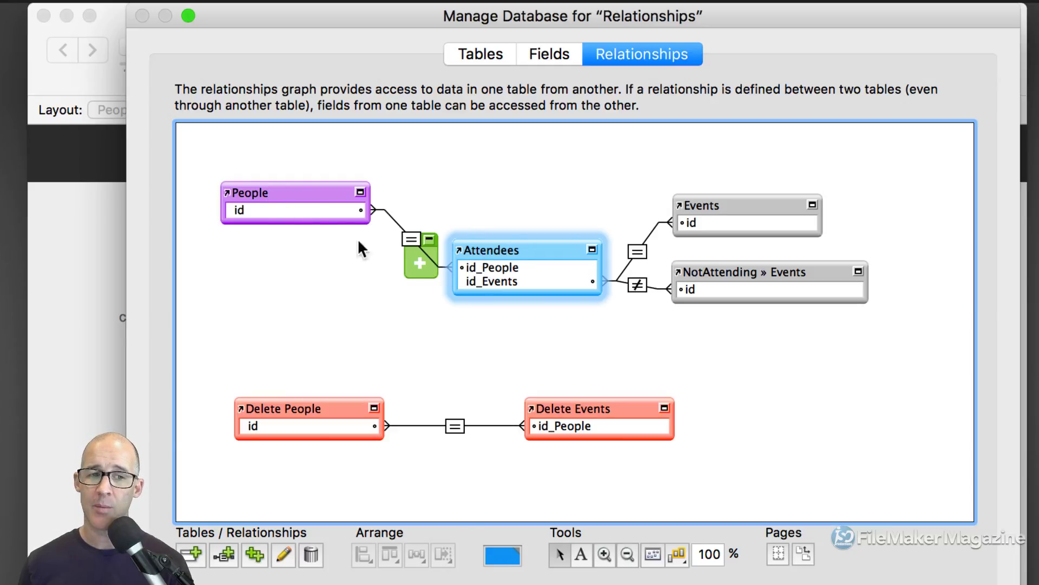
{"action": "left_click", "coordinate": [293, 189]}
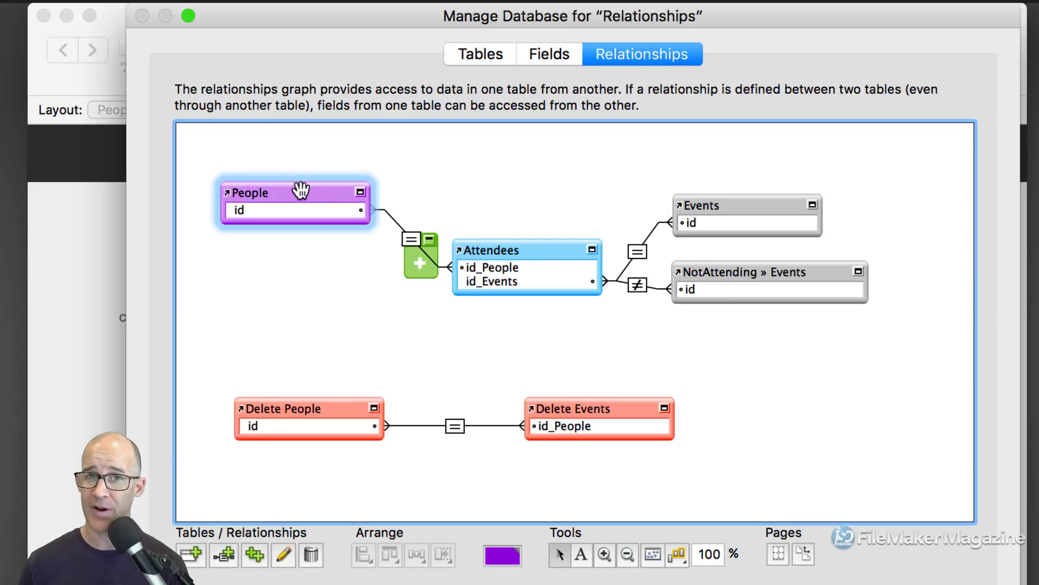
Step: Examine the path from Attendees through the not-equal relationship to NotAttending » Events in the graph
{"action": "left_click", "coordinate": [542, 252]}
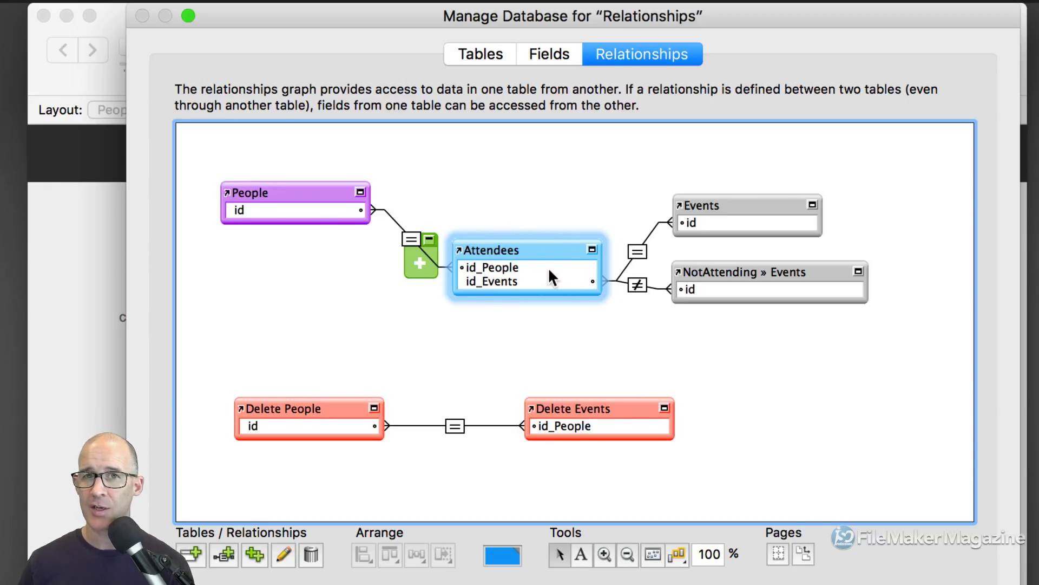
{"action": "left_click", "coordinate": [637, 285]}
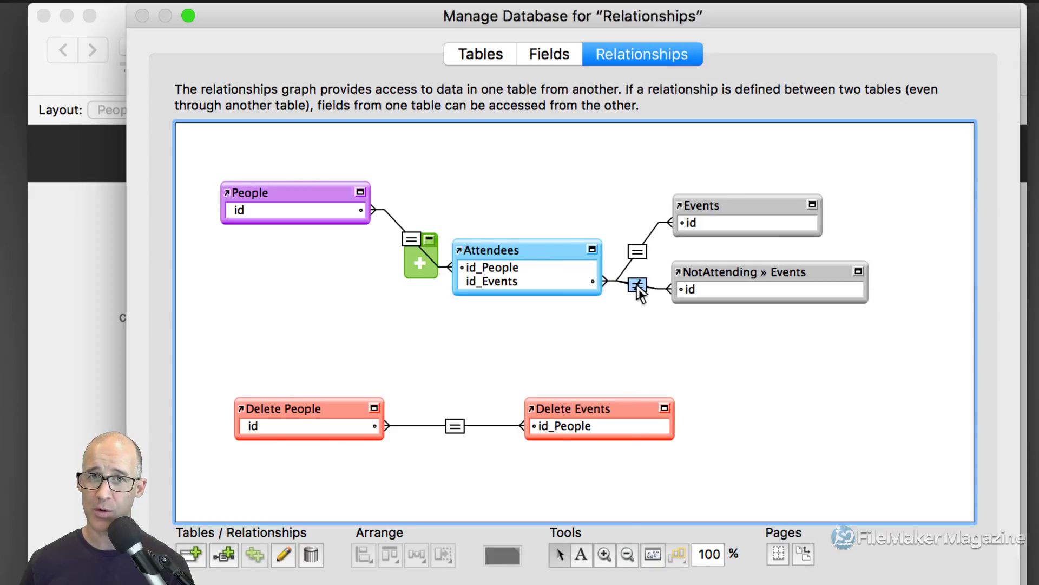
{"action": "left_click", "coordinate": [717, 274]}
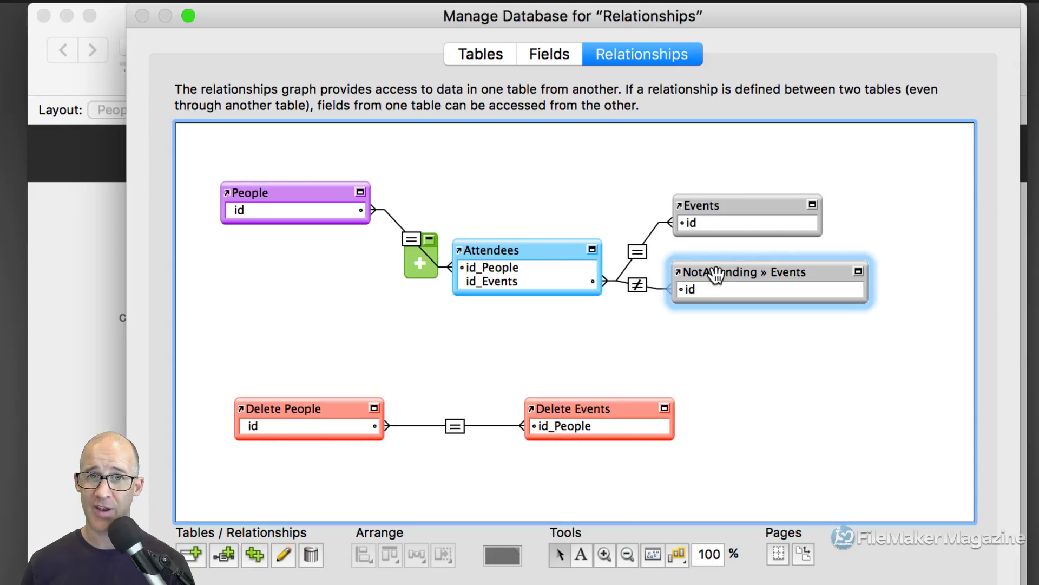
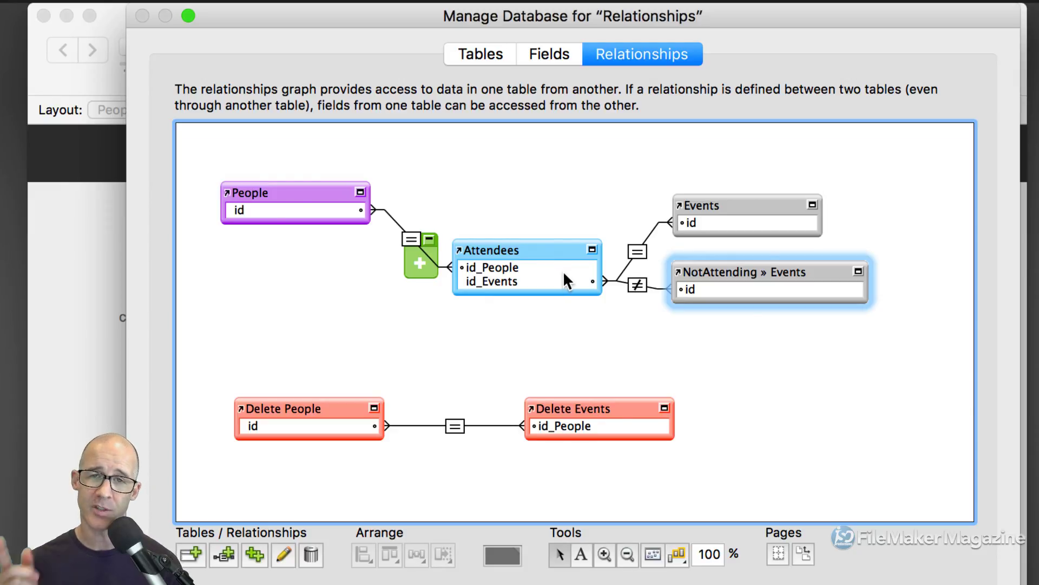
Step: Enter unstored_Attendance as the name of a new field in the People table
{"action": "left_click", "coordinate": [527, 56]}
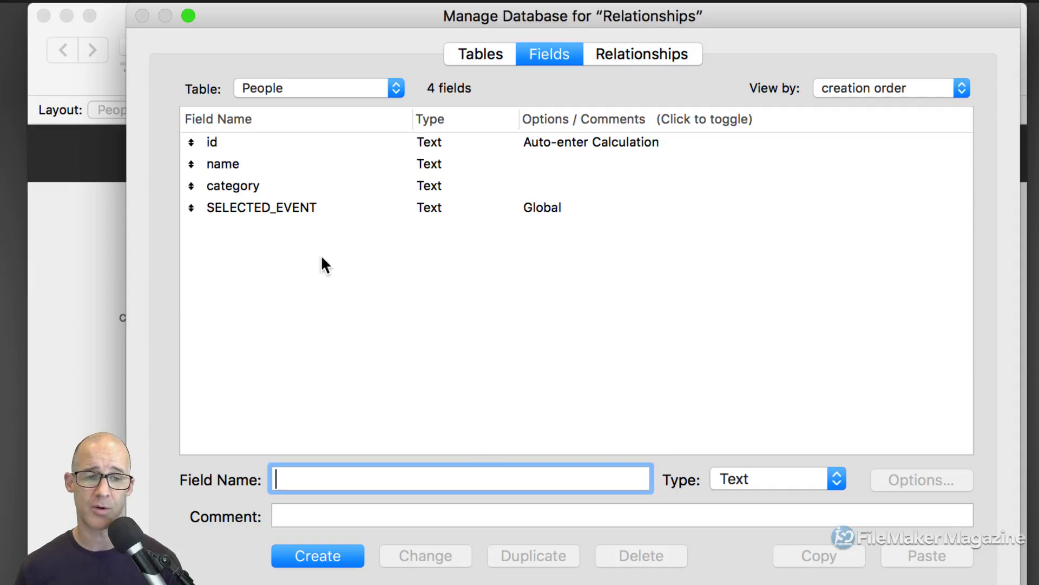
{"action": "left_click_drag", "start_coordinate": [574, 17], "coordinate": [587, 17]}
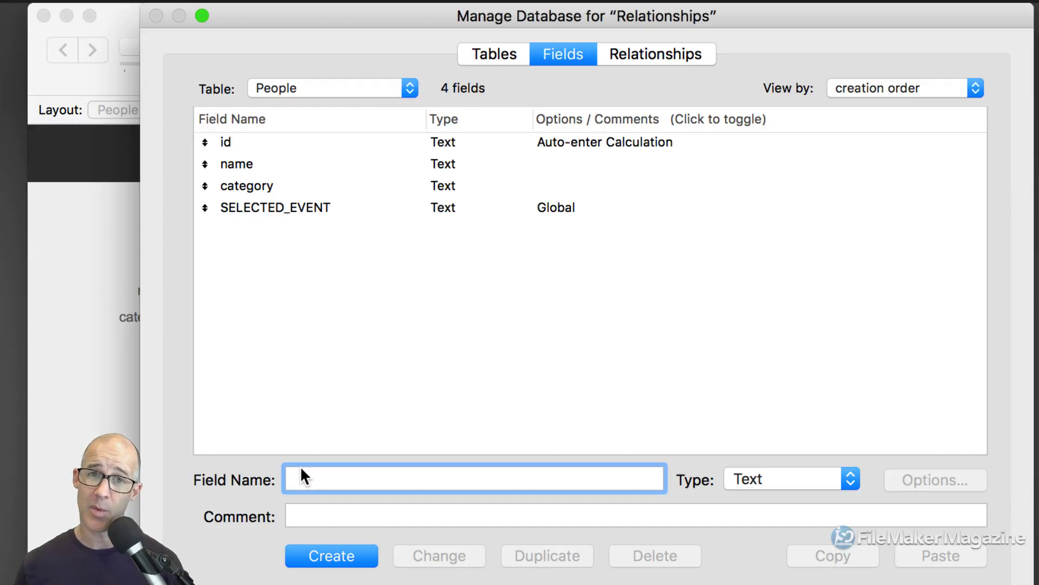
{"action": "left_click_drag", "start_coordinate": [580, 16], "coordinate": [683, 15]}
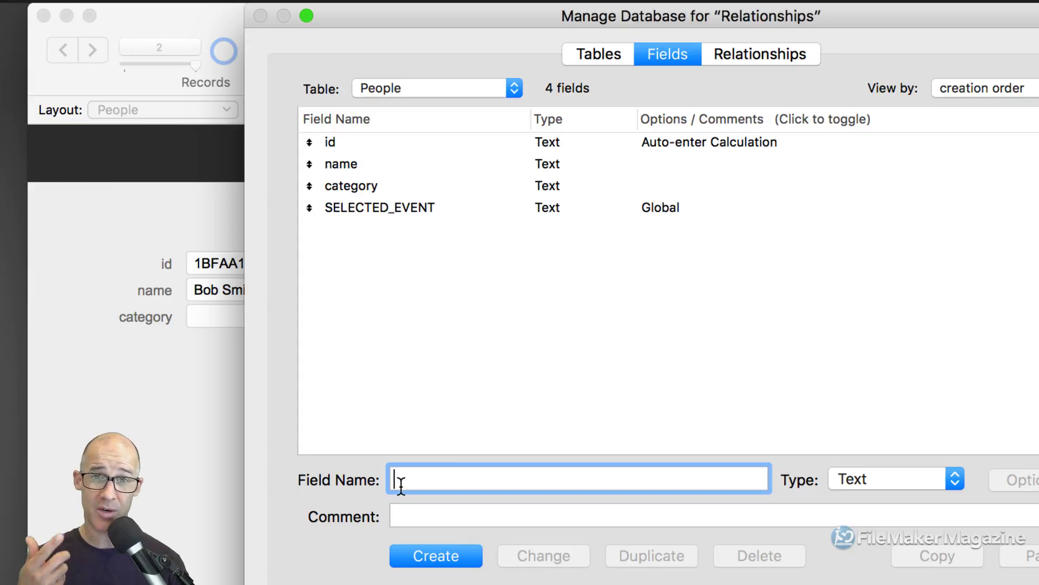
{"action": "type", "text": "unstor"}
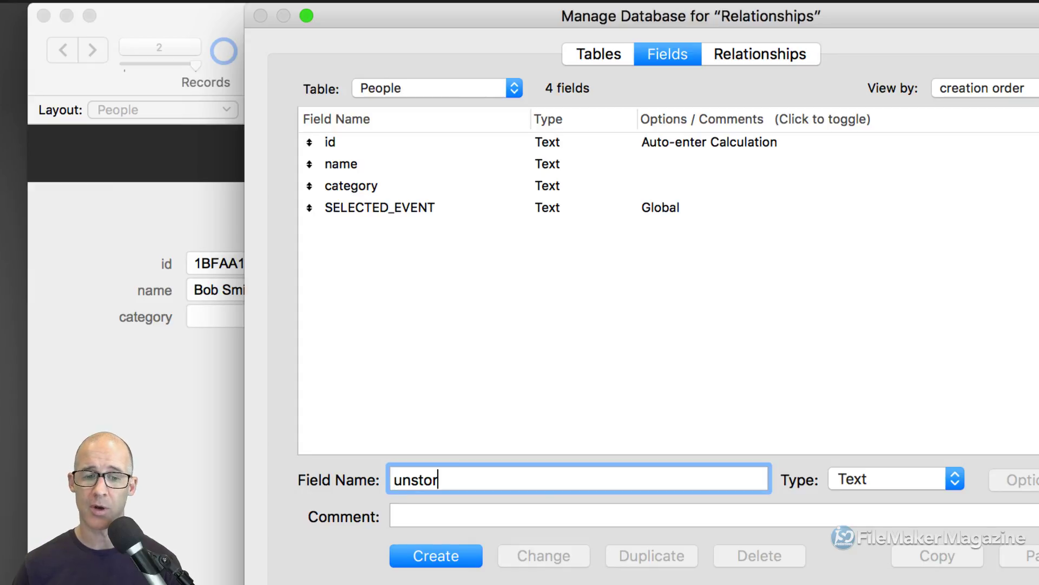
{"action": "type", "text": "ed_Att"}
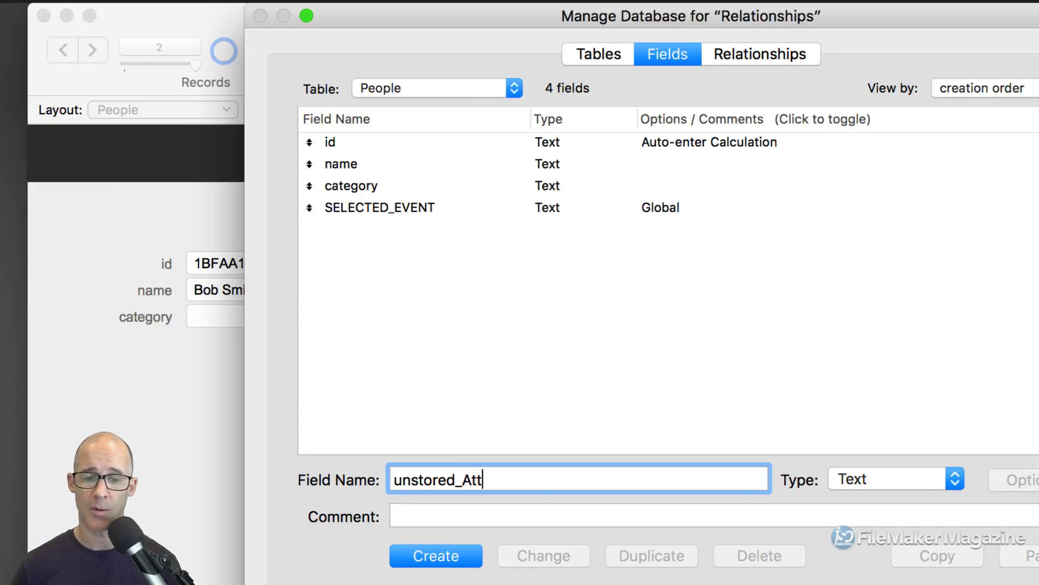
{"action": "type", "text": "endanc"}
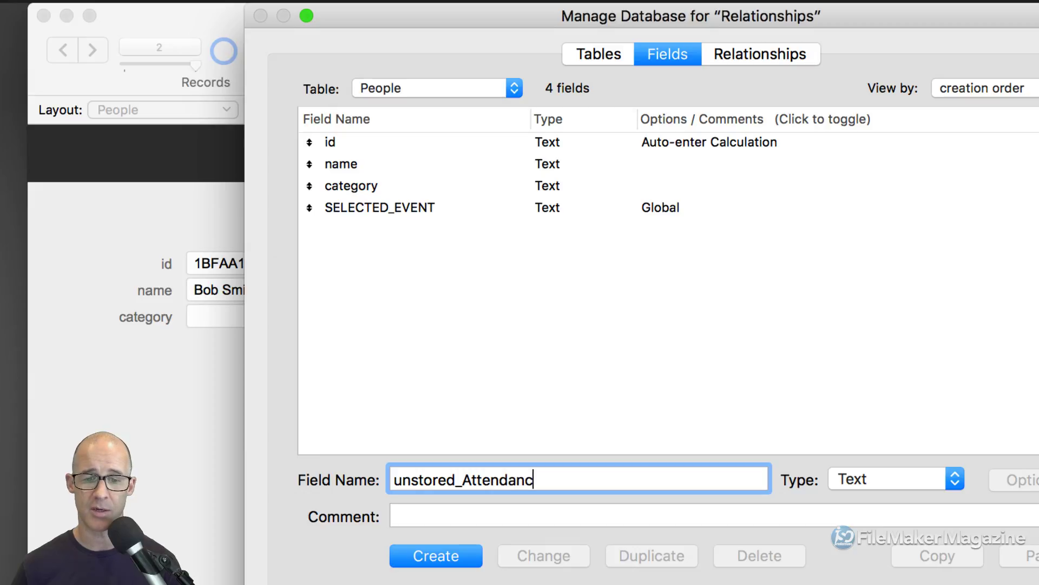
{"action": "type", "text": "e"}
{"action": "key", "text": "BackSpace"}
{"action": "key", "text": "BackSpace"}
{"action": "key", "text": "BackSpace"}
{"action": "key", "text": "BackSpace"}
{"action": "type", "text": "e"}
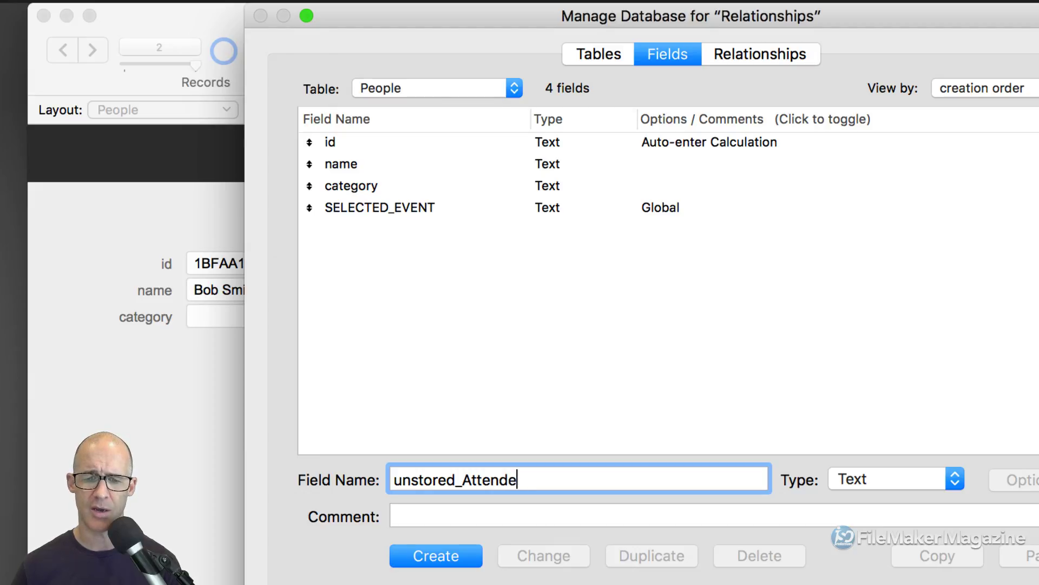
{"action": "type", "text": "nce"}
{"action": "key", "text": "BackSpace"}
{"action": "key", "text": "BackSpace"}
{"action": "key", "text": "BackSpace"}
{"action": "key", "text": "BackSpace"}
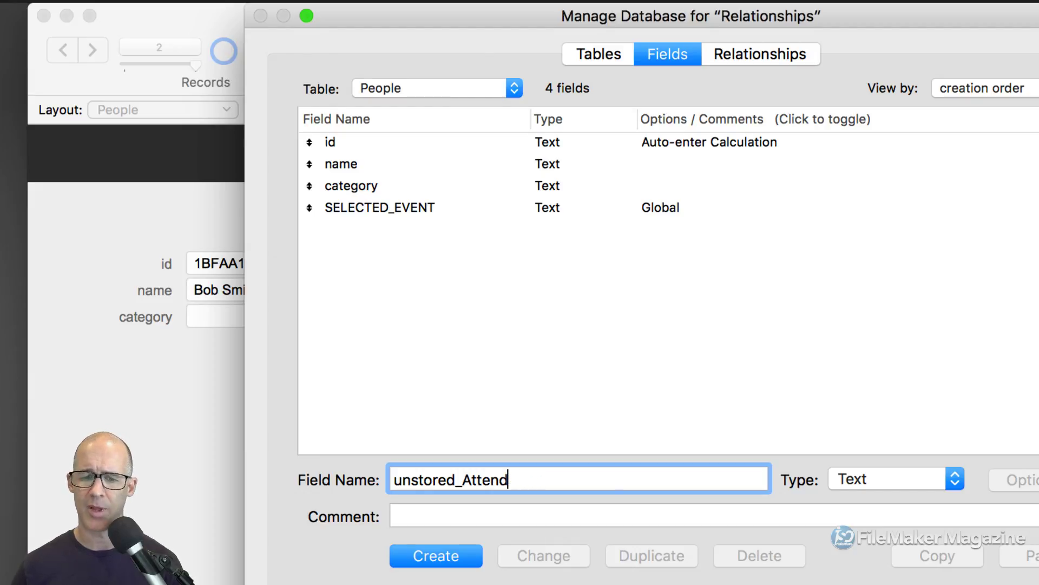
{"action": "type", "text": "ance"}
Step: Set the new field's type to Calculation and create it
{"action": "left_click_drag", "start_coordinate": [825, 16], "coordinate": [750, 16]}
{"action": "left_click", "coordinate": [816, 479]}
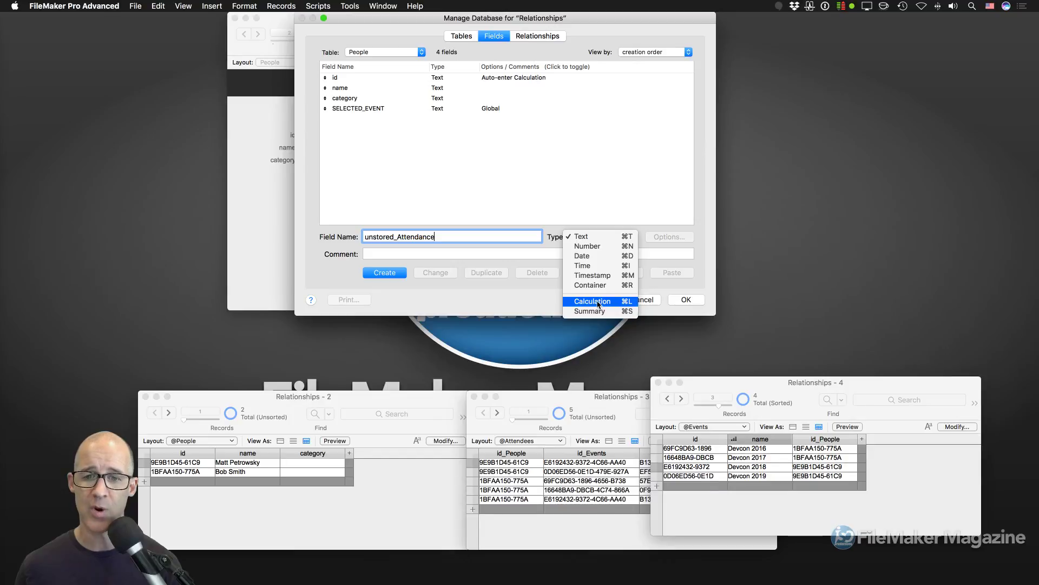
{"action": "left_click", "coordinate": [598, 305]}
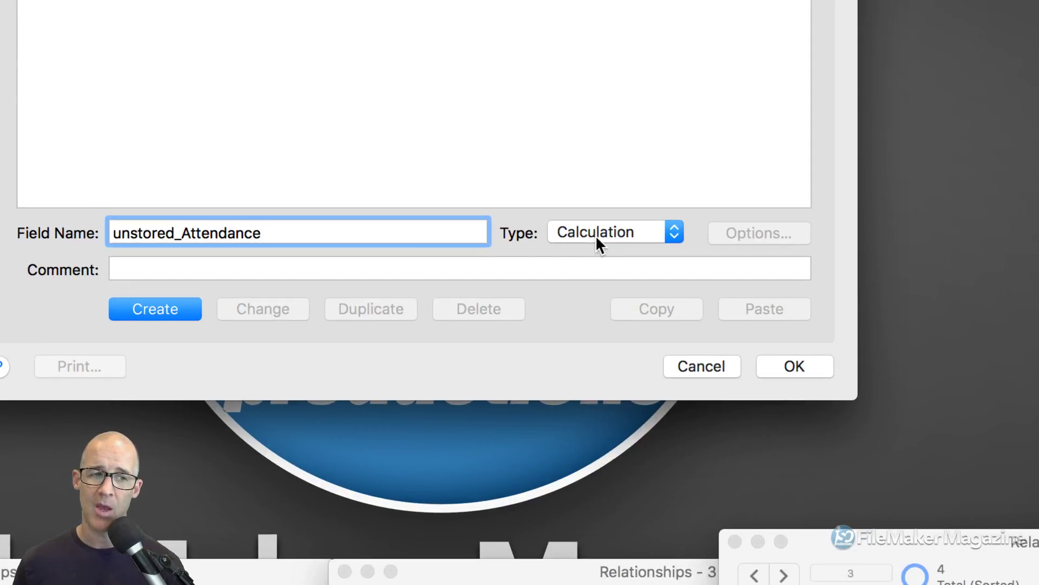
{"action": "left_click_drag", "start_coordinate": [174, 234], "coordinate": [101, 234]}
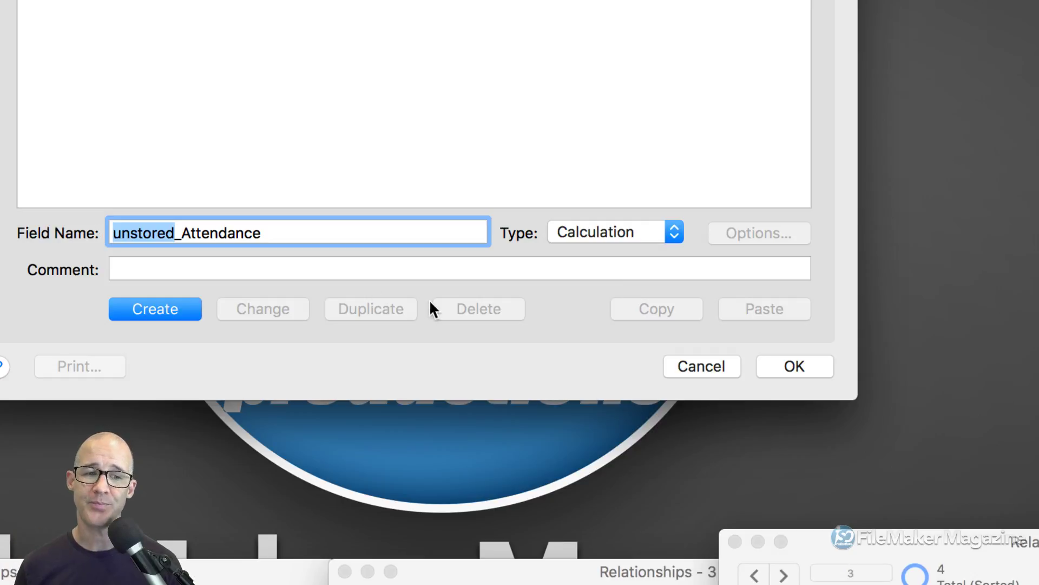
{"action": "left_click", "coordinate": [174, 307]}
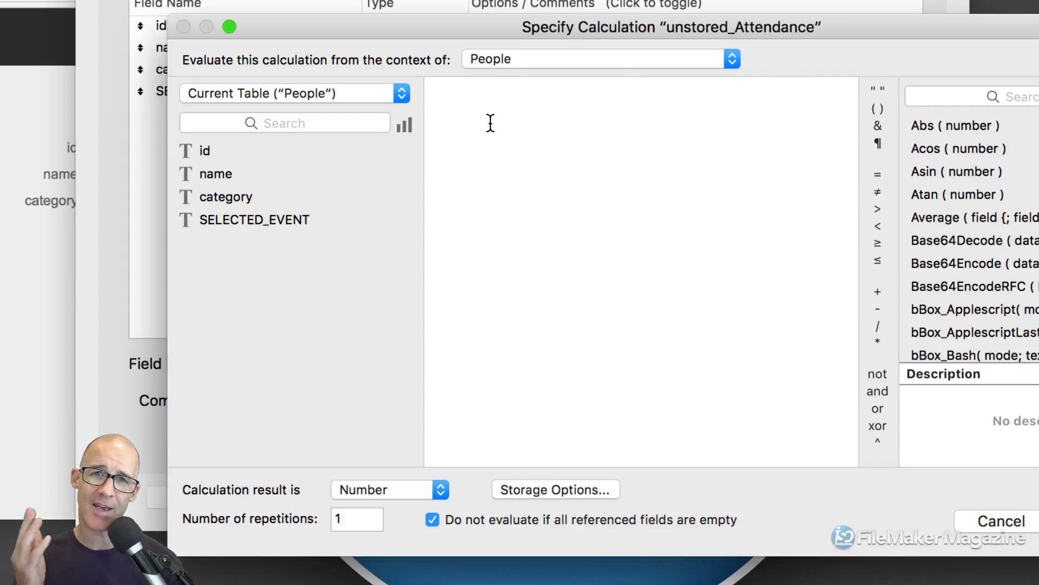
Step: Start the formula with the List function and keep People as the calculation's evaluation context
{"action": "type", "text": "list"}
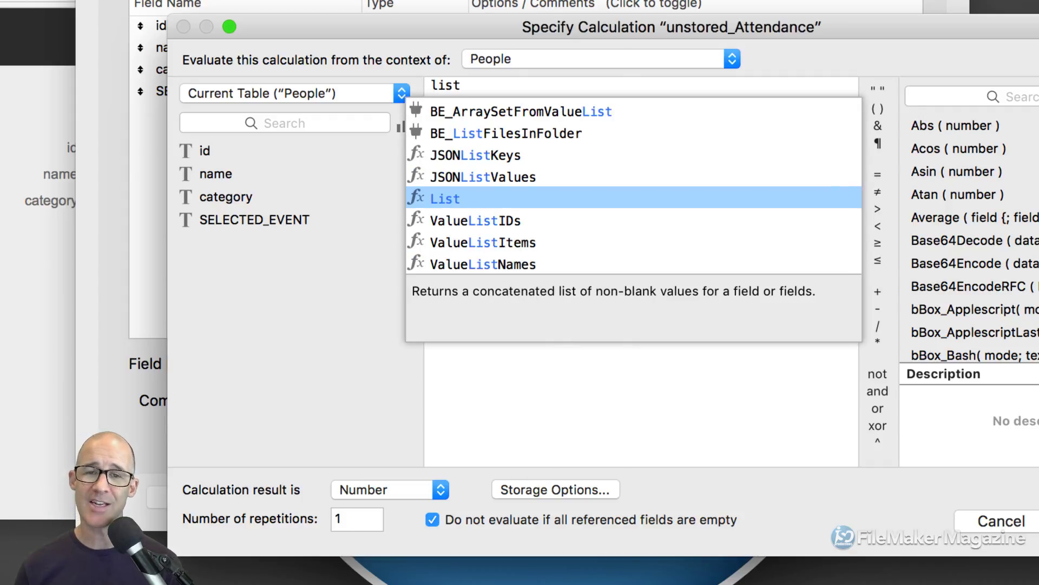
{"action": "key", "text": "Return"}
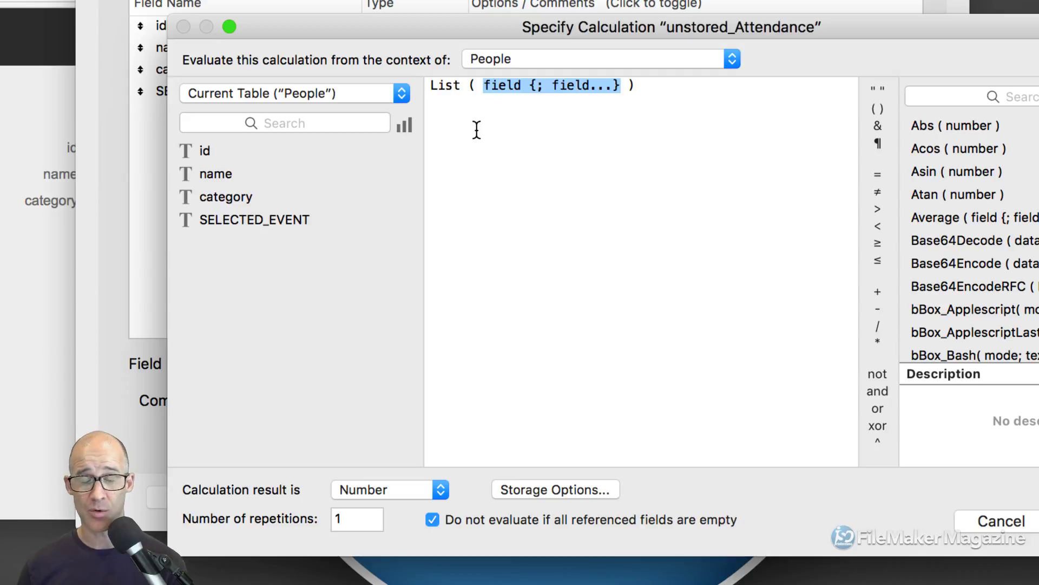
{"action": "left_click", "coordinate": [357, 88]}
{"action": "left_click", "coordinate": [358, 93]}
{"action": "left_click", "coordinate": [543, 60]}
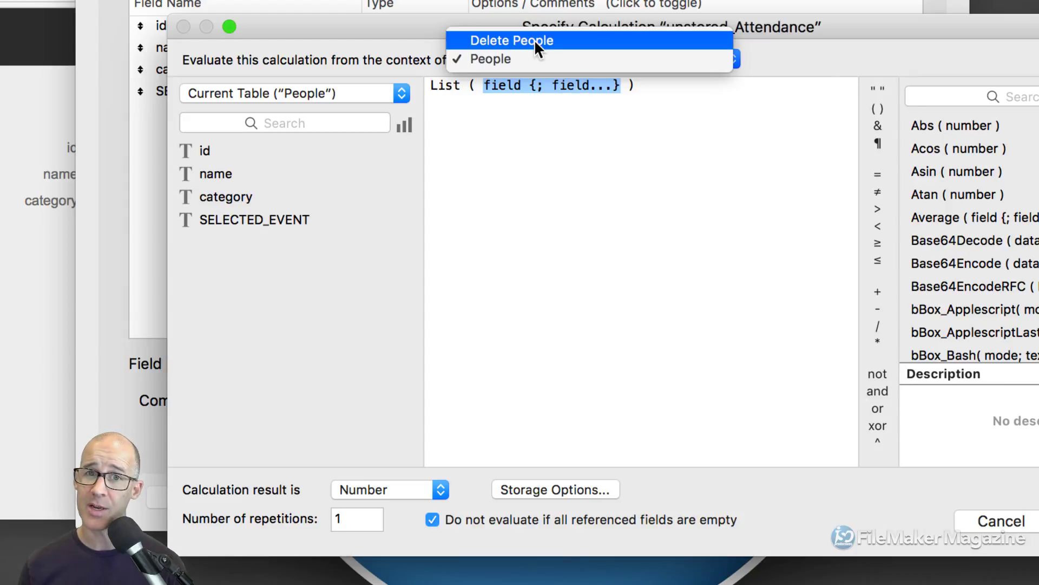
{"action": "left_click", "coordinate": [493, 56]}
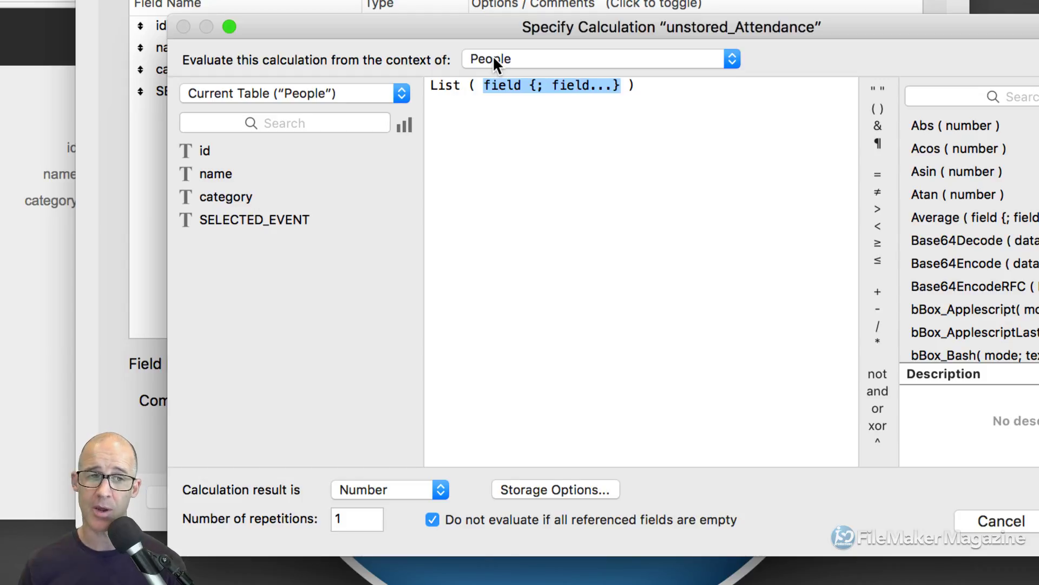
Step: Use the related field Attendees::id_Events as the List function's argument and set the calculation result to Text
{"action": "left_click", "coordinate": [363, 93]}
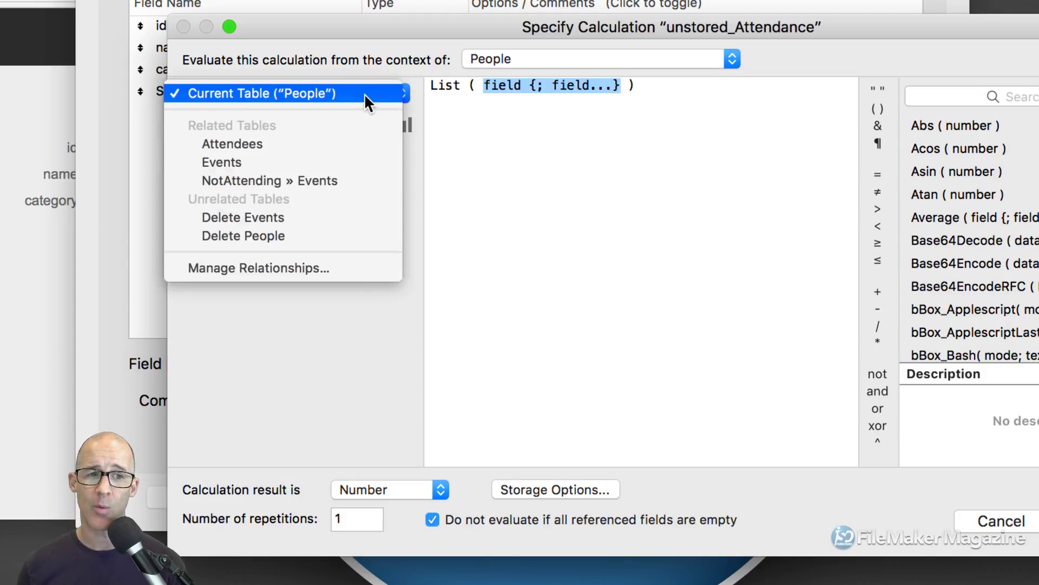
{"action": "left_click", "coordinate": [360, 144]}
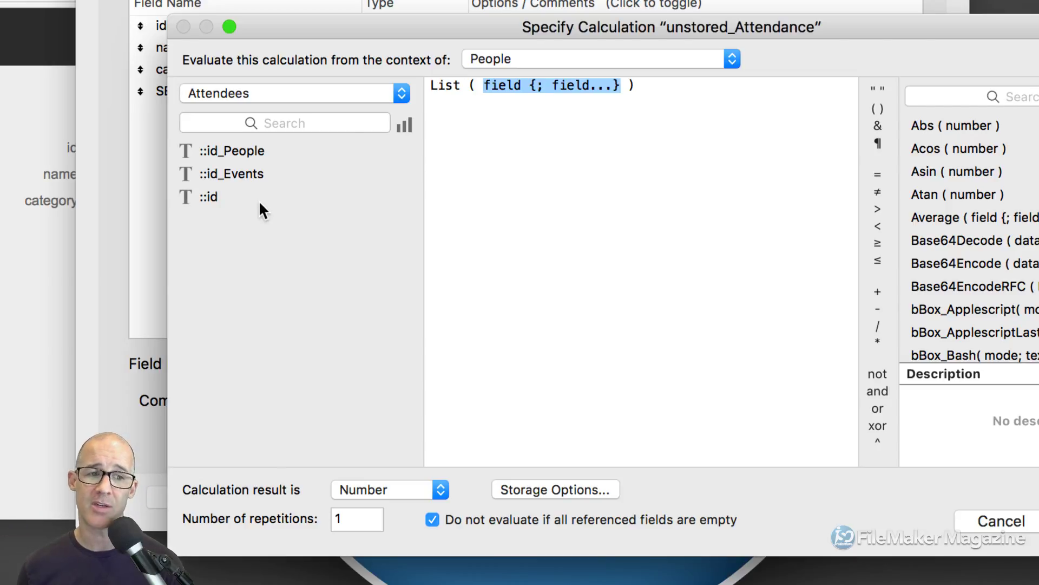
{"action": "left_click", "coordinate": [224, 198]}
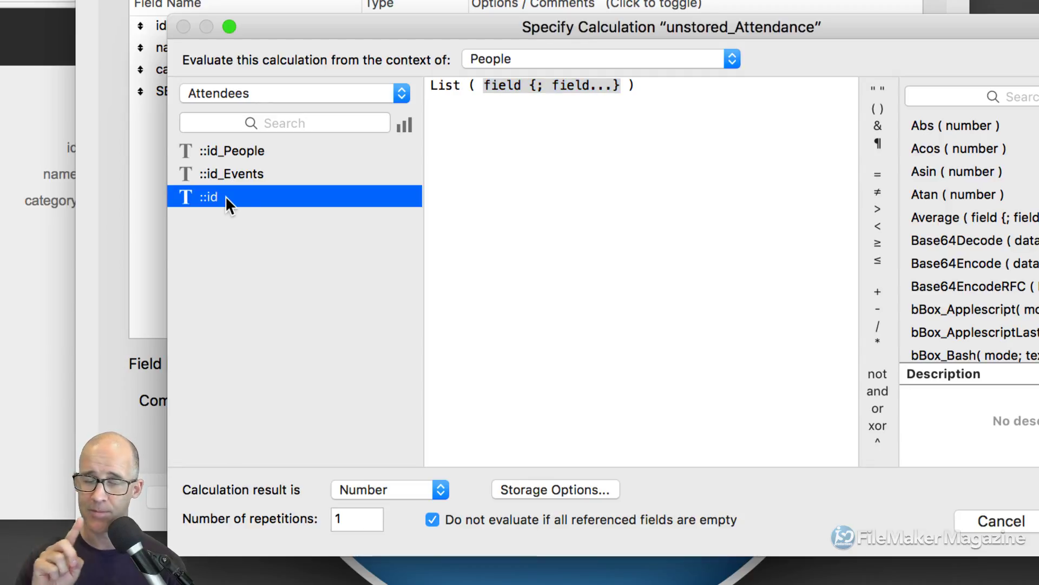
{"action": "left_click", "coordinate": [274, 173]}
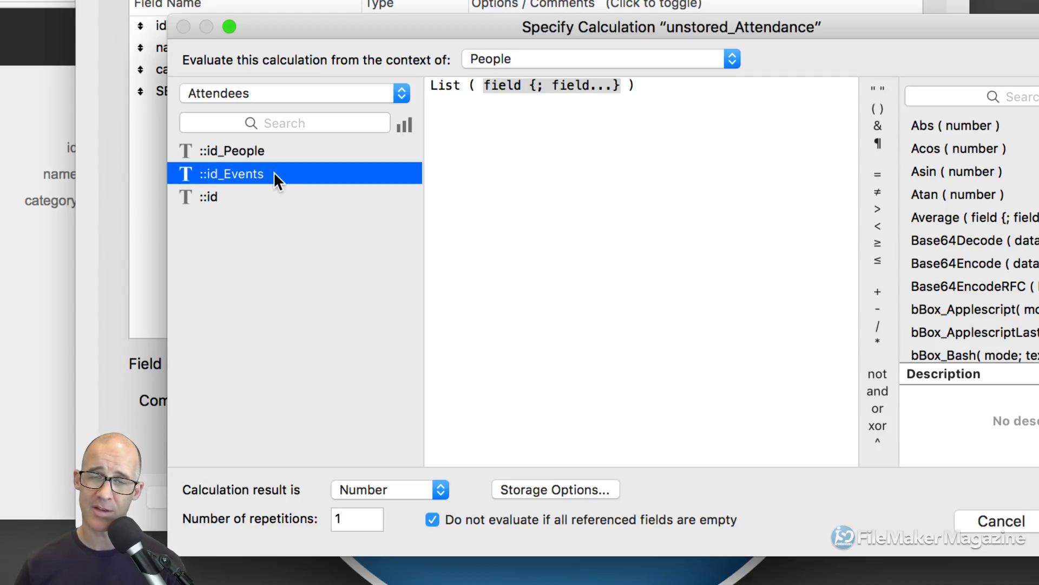
{"action": "double_click", "coordinate": [274, 173]}
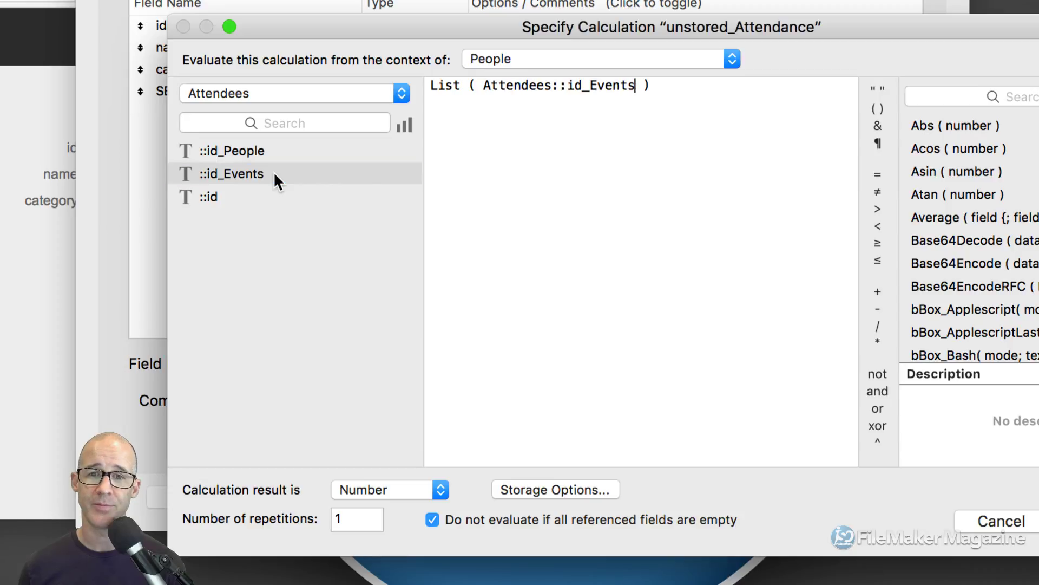
{"action": "double_click", "coordinate": [439, 90]}
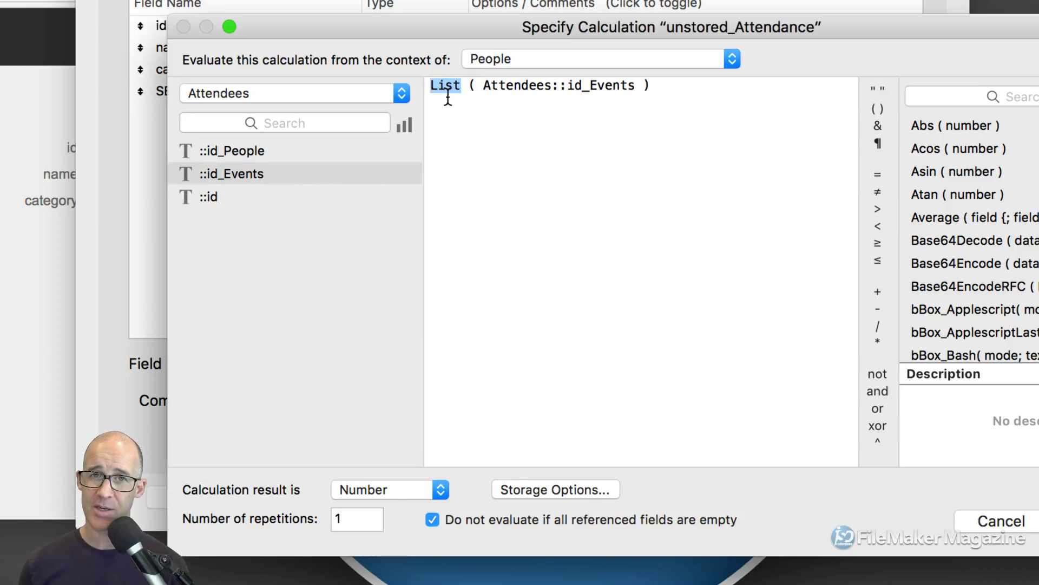
{"action": "double_click", "coordinate": [506, 88]}
{"action": "left_click_drag", "start_coordinate": [506, 88], "coordinate": [614, 88]}
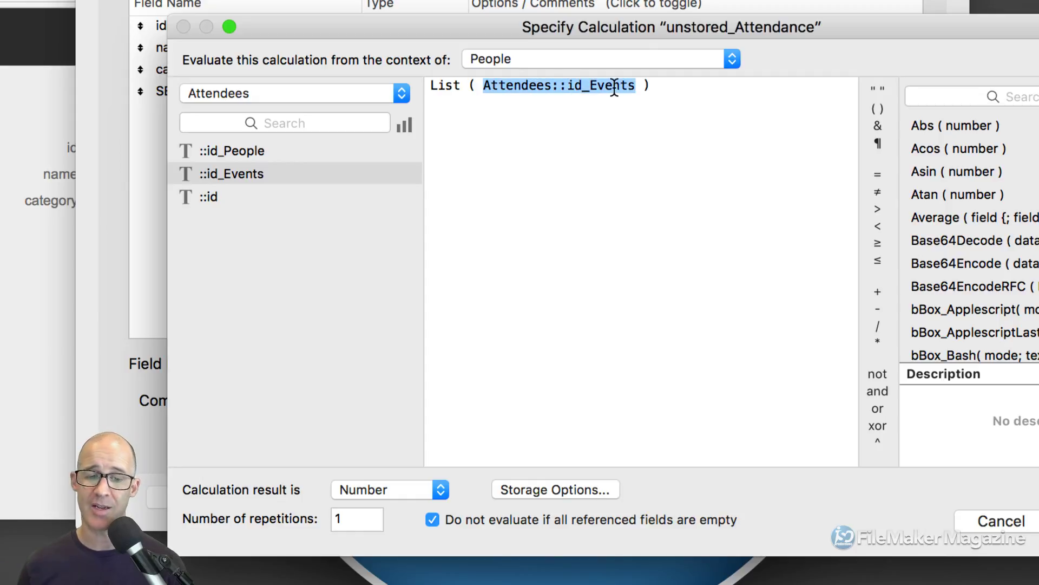
{"action": "left_click", "coordinate": [404, 487]}
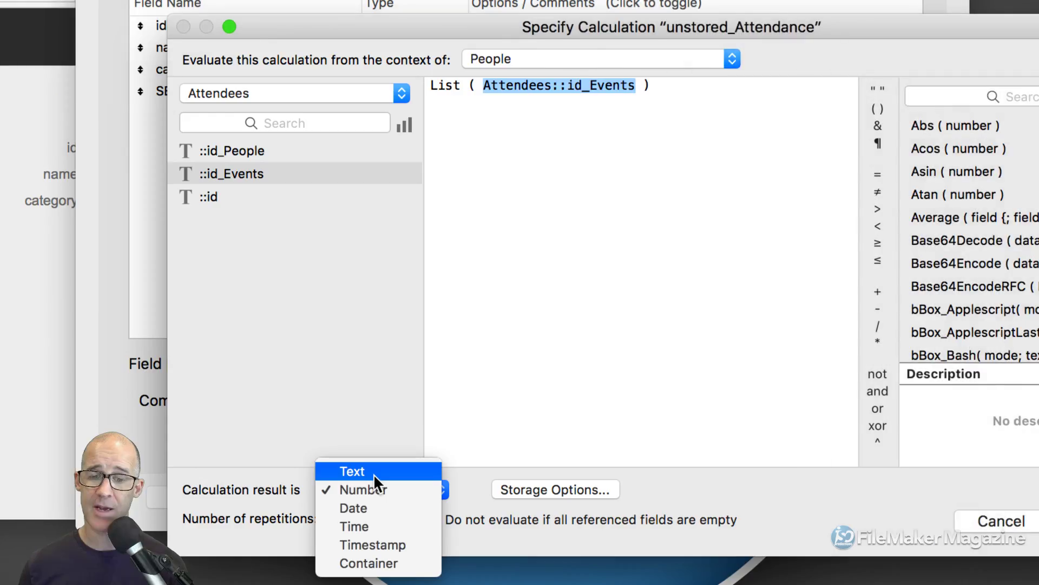
{"action": "left_click", "coordinate": [373, 474]}
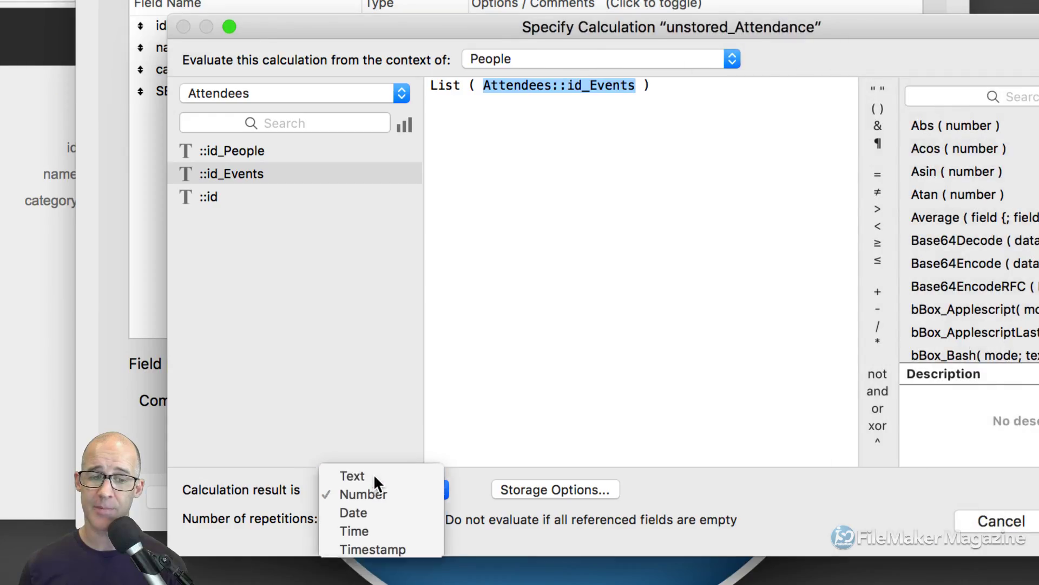
Step: Keep the calculation results unstored, recalculated when needed, and save the new field with the database changes
{"action": "left_click", "coordinate": [574, 489]}
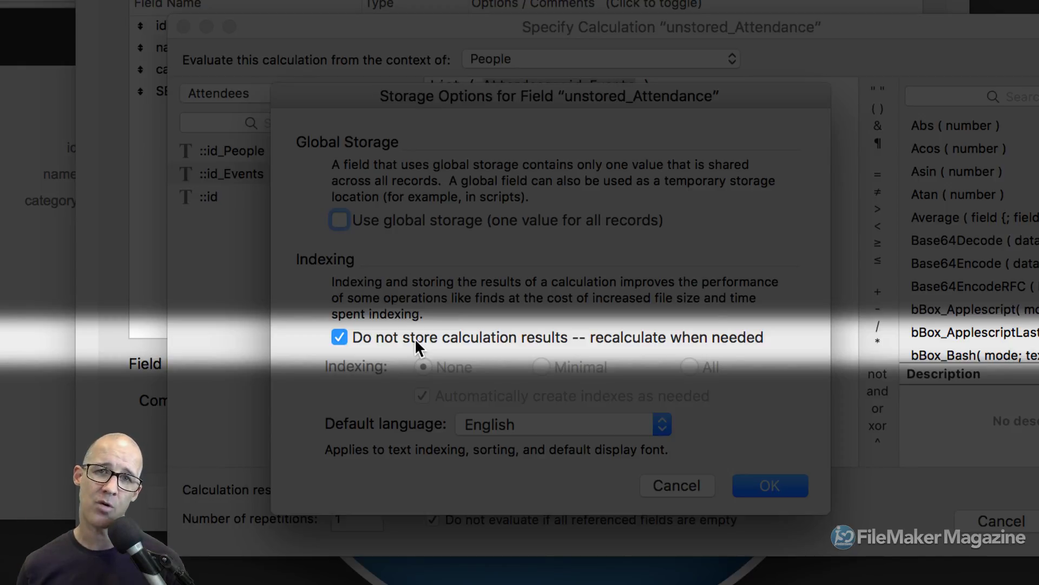
{"action": "left_click", "coordinate": [415, 338]}
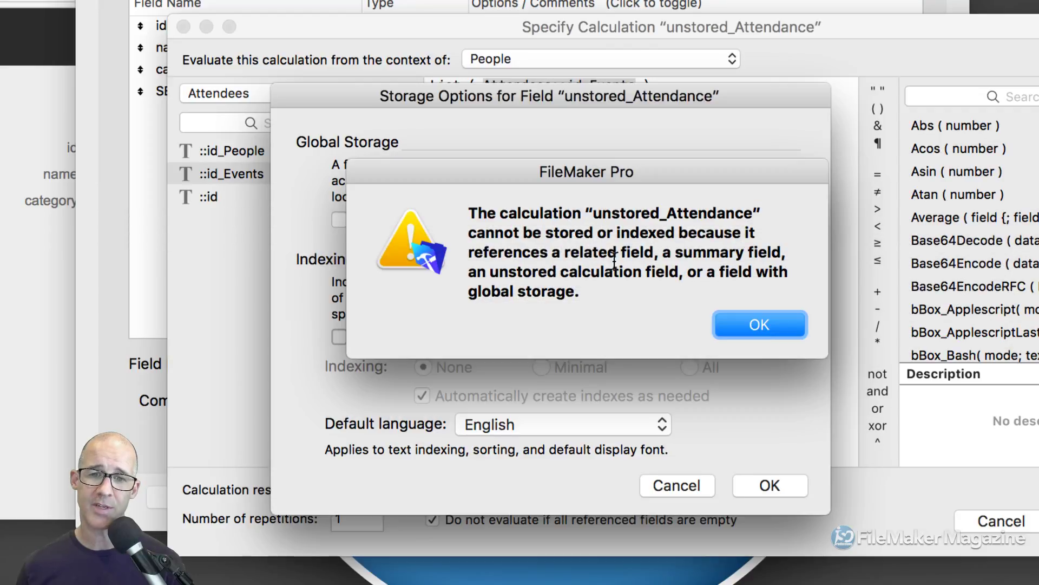
{"action": "left_click", "coordinate": [760, 323]}
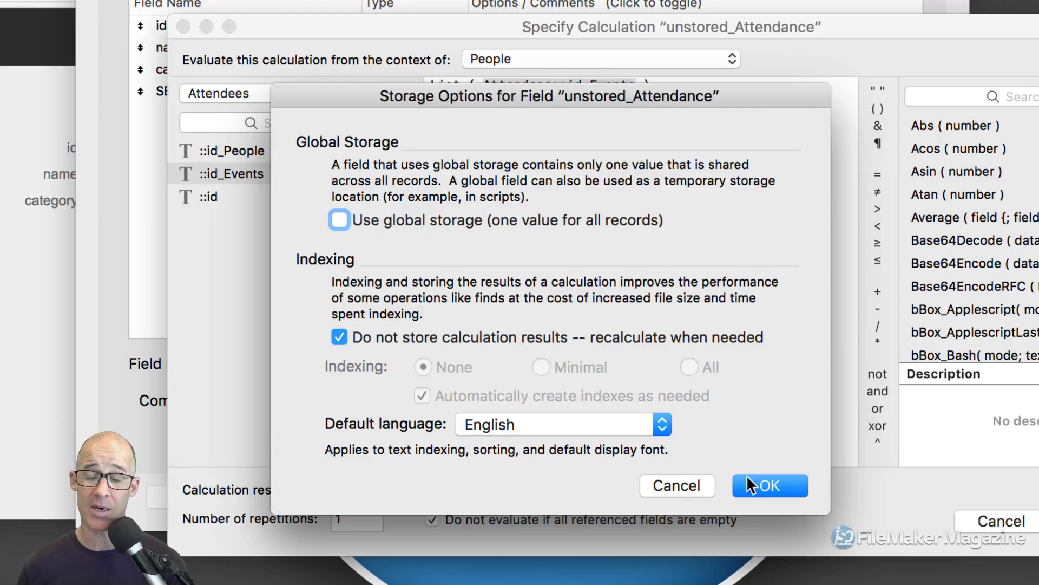
{"action": "left_click", "coordinate": [768, 479]}
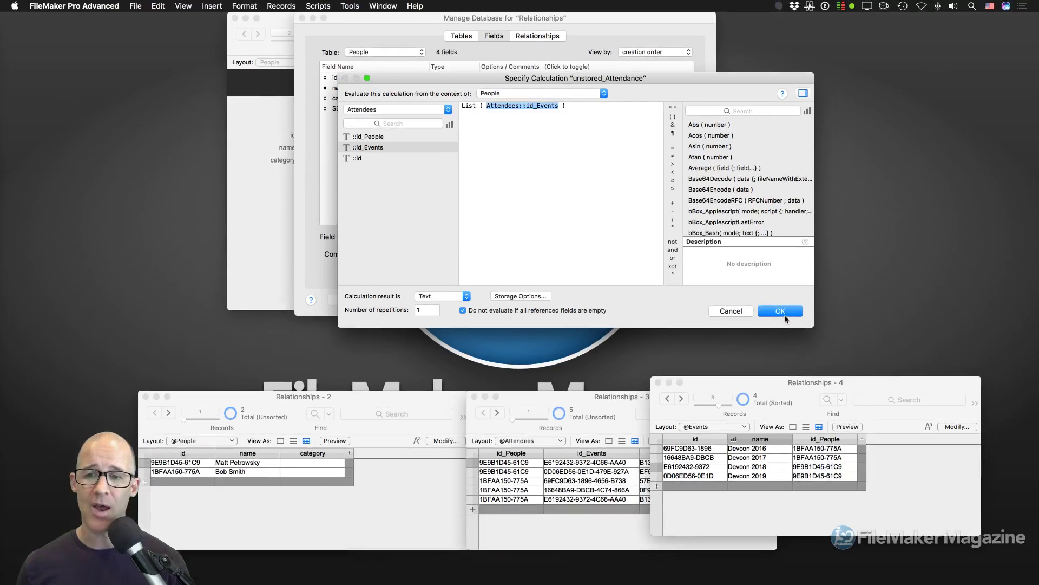
{"action": "left_click", "coordinate": [785, 314]}
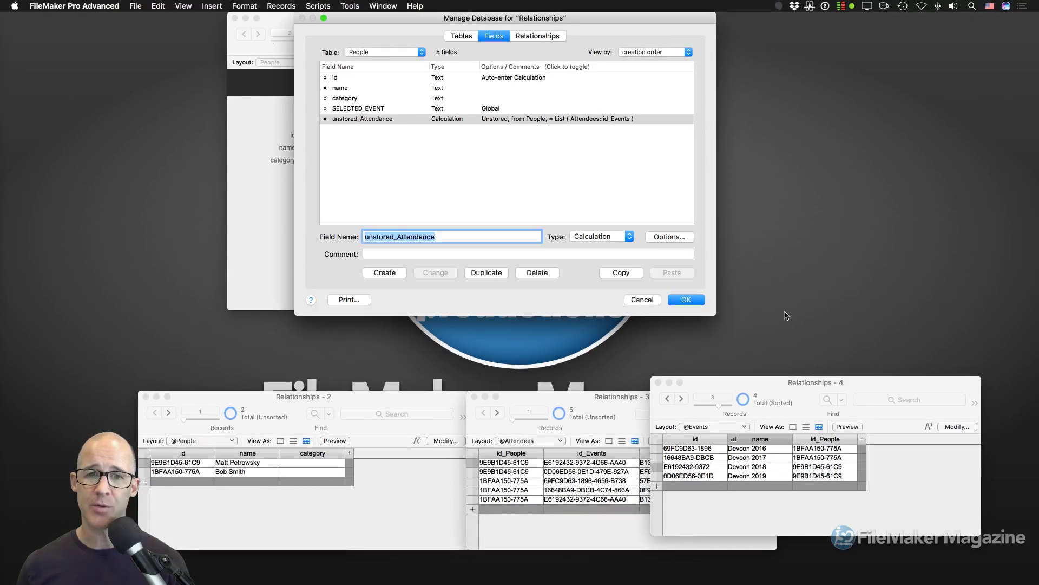
{"action": "left_click", "coordinate": [685, 299]}
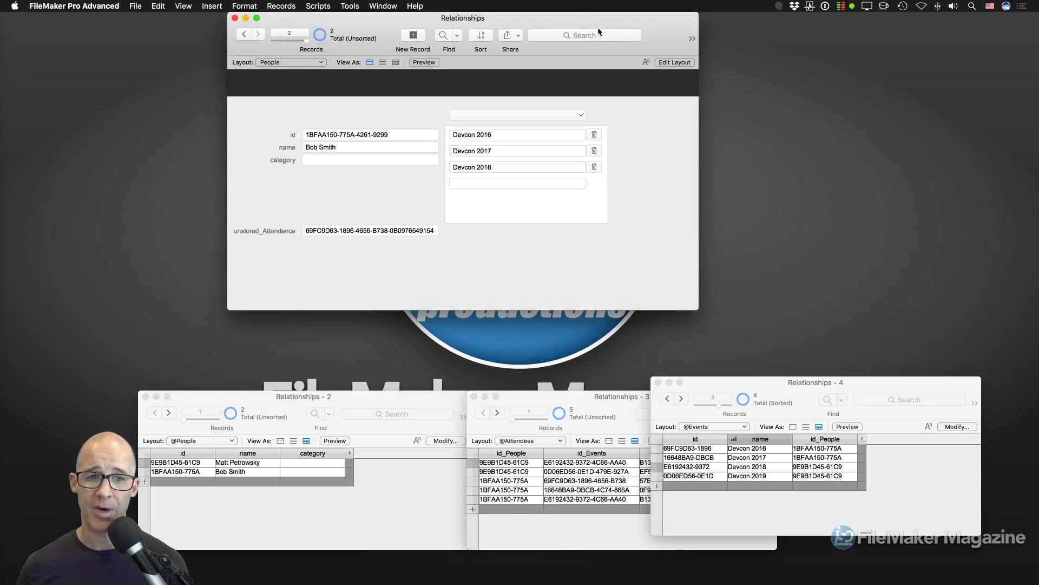
Step: Make the unstored_Attendance field on the People layout tall enough for several lines and return to Browse mode
{"action": "left_click_drag", "start_coordinate": [583, 22], "coordinate": [654, 29]}
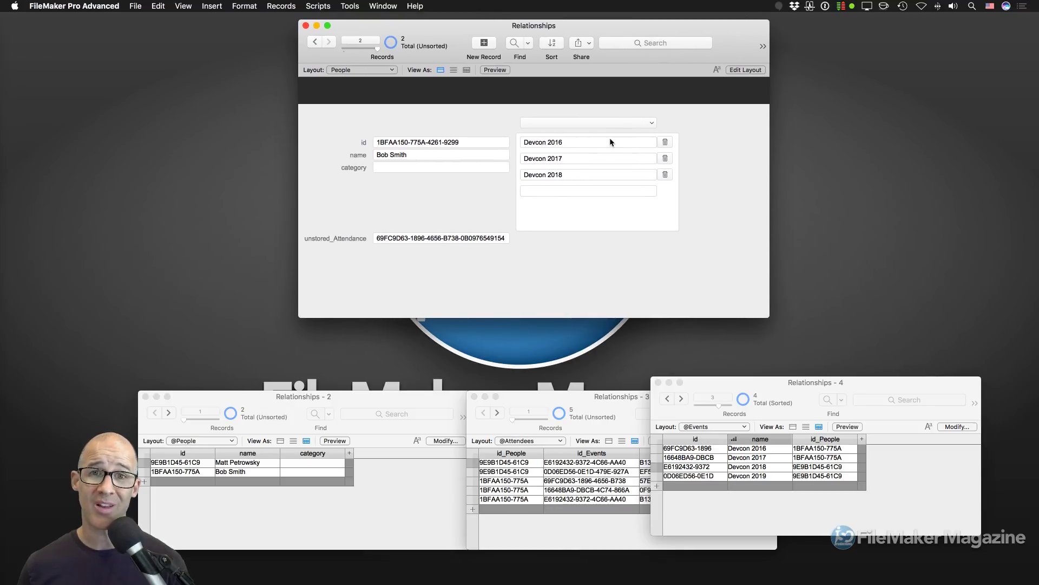
{"action": "key", "text": "super+l"}
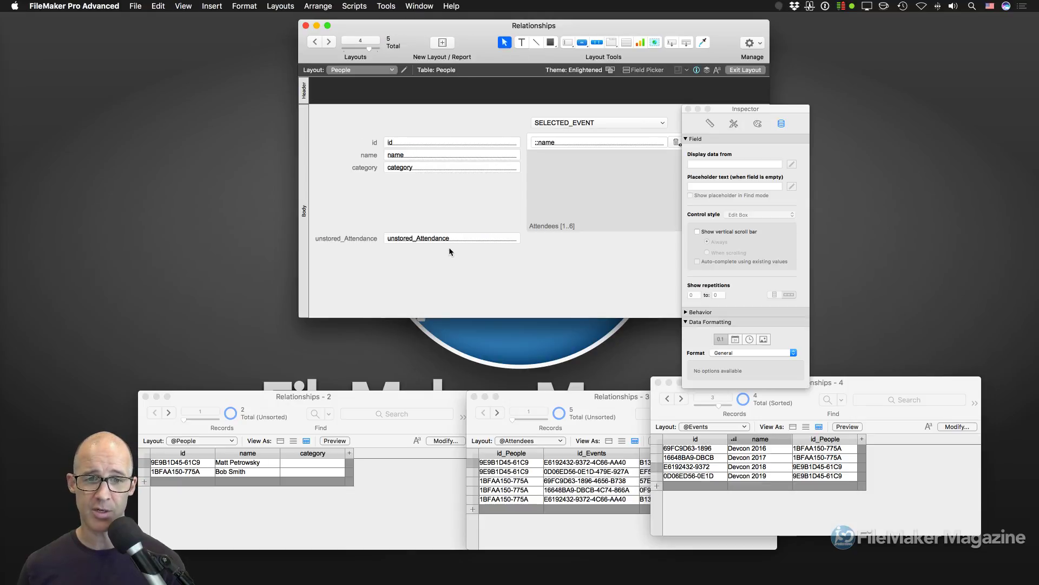
{"action": "left_click", "coordinate": [450, 244]}
{"action": "left_click_drag", "start_coordinate": [452, 249], "coordinate": [454, 291]}
{"action": "key", "text": "super+b"}
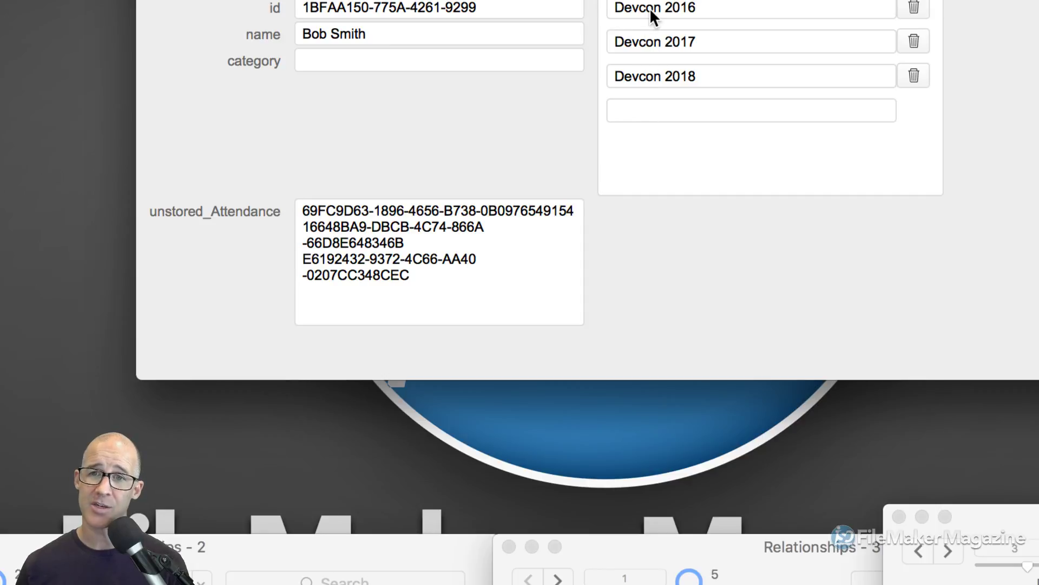
Step: Compare the attended events in the portal rows with the event ids listed in the unstored_Attendance field
{"action": "left_click", "coordinate": [603, 5]}
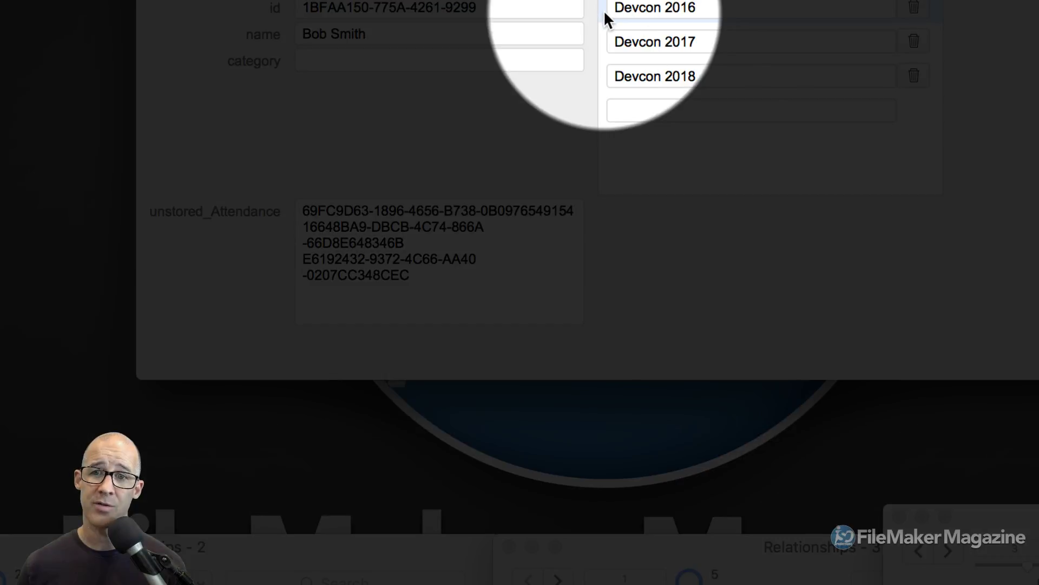
{"action": "left_click", "coordinate": [599, 36]}
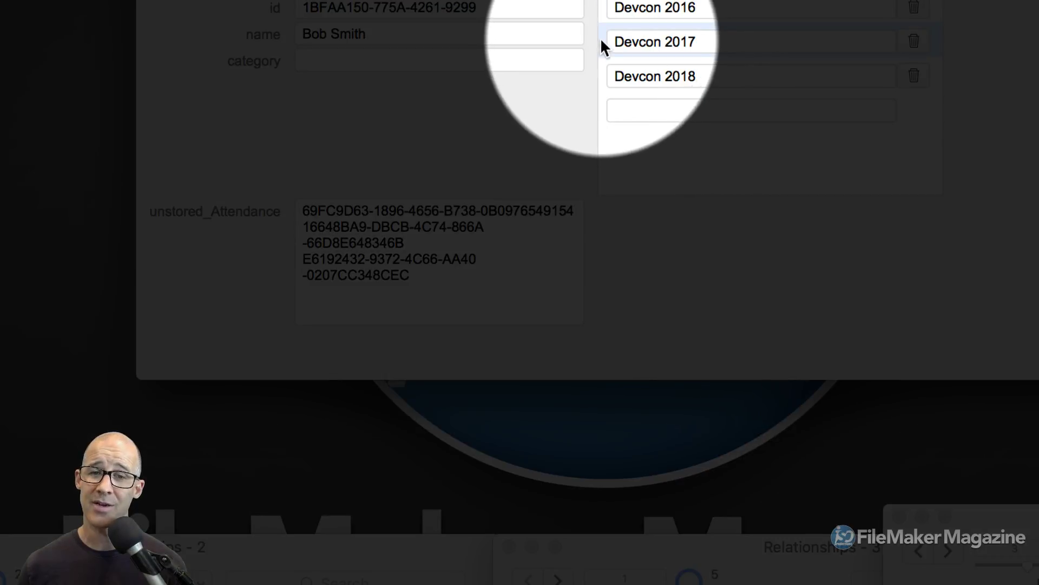
{"action": "left_click", "coordinate": [603, 78]}
{"action": "left_click", "coordinate": [395, 223]}
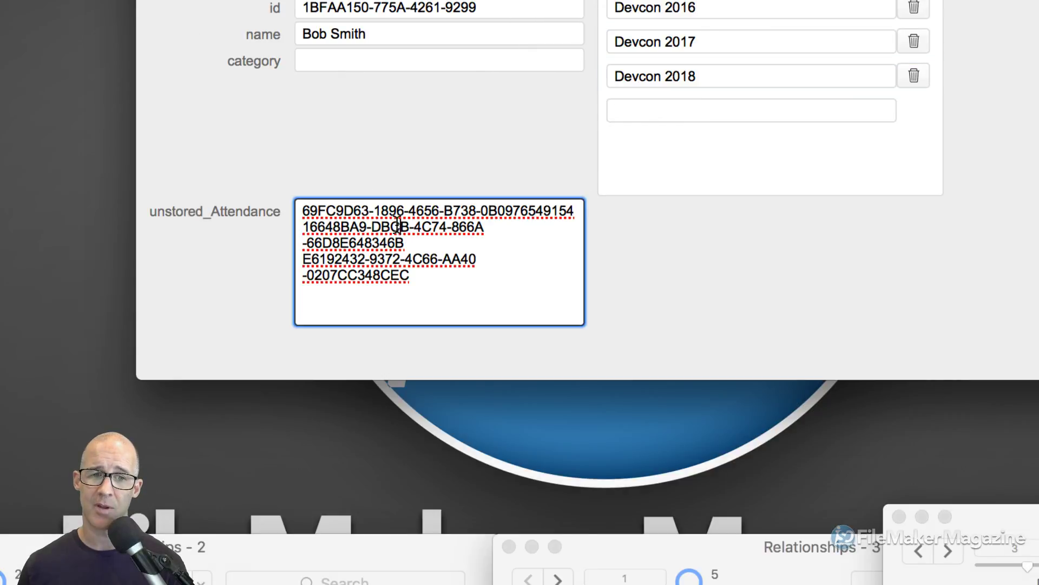
{"action": "left_click_drag", "start_coordinate": [506, 225], "coordinate": [318, 199]}
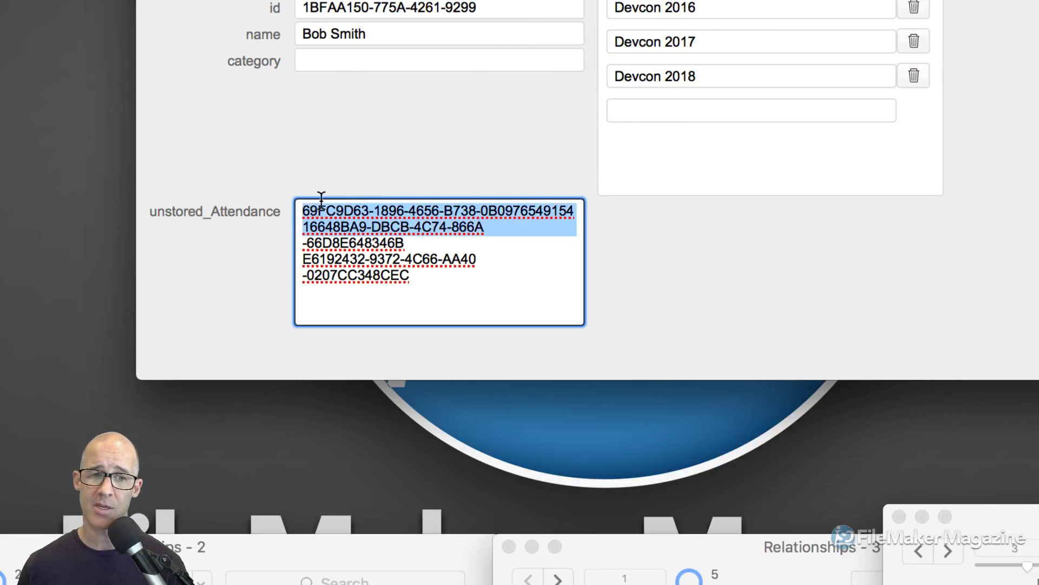
{"action": "left_click_drag", "start_coordinate": [419, 244], "coordinate": [304, 208]}
{"action": "key", "text": "Escape"}
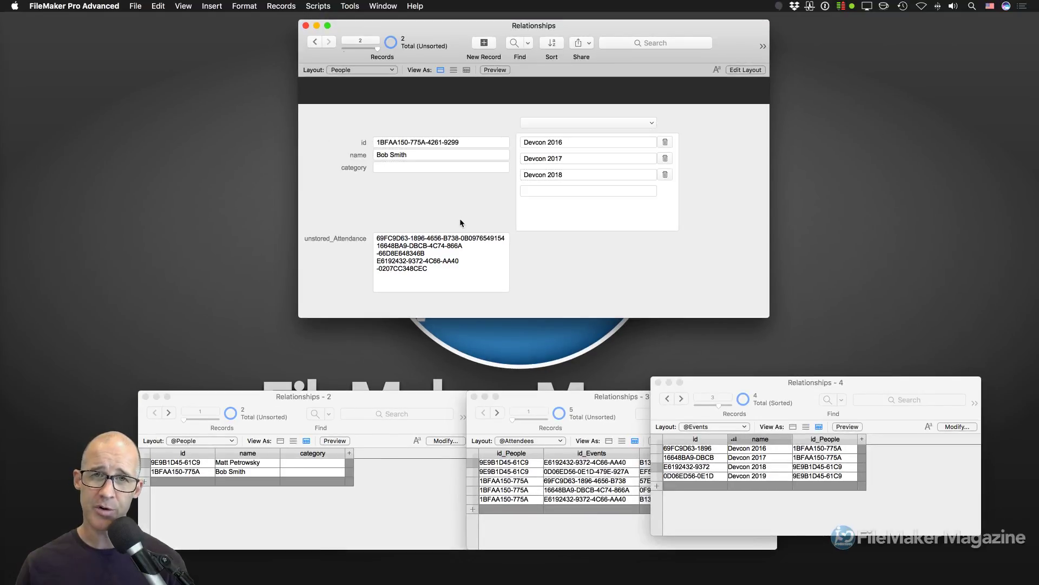
{"action": "left_click", "coordinate": [407, 257]}
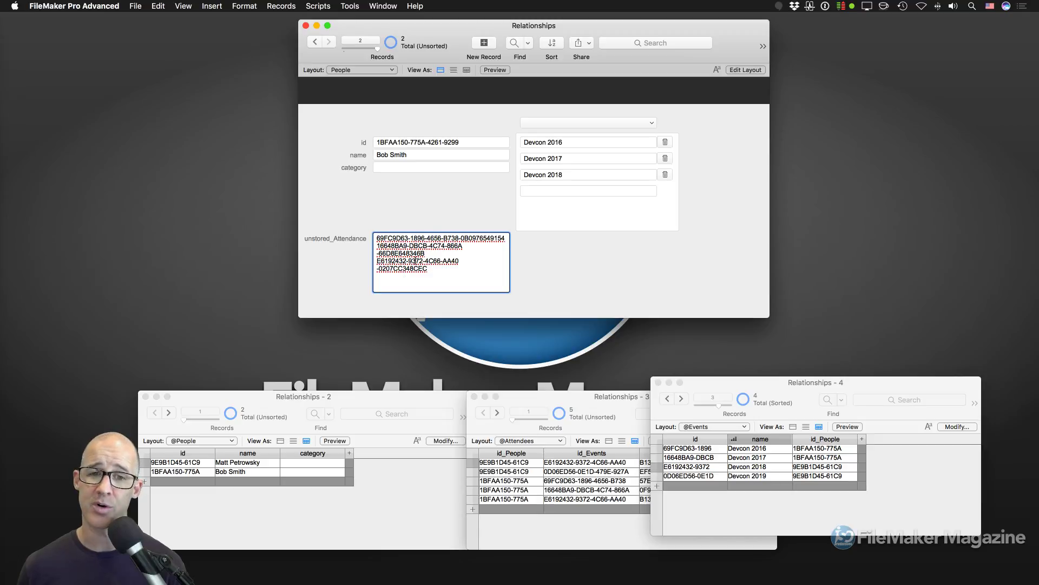
{"action": "left_click", "coordinate": [430, 219]}
Step: Delete the ≠ relationship between Attendees and NotAttending » Events in the database's relationships graph
{"action": "key", "text": "super+shift+d"}
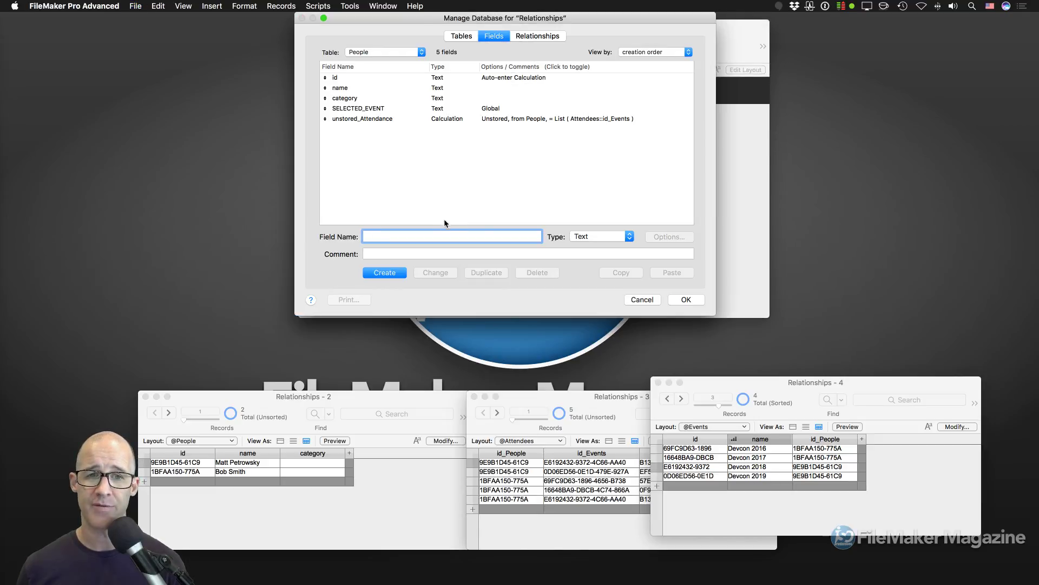
{"action": "left_click_drag", "start_coordinate": [538, 16], "coordinate": [568, 64]}
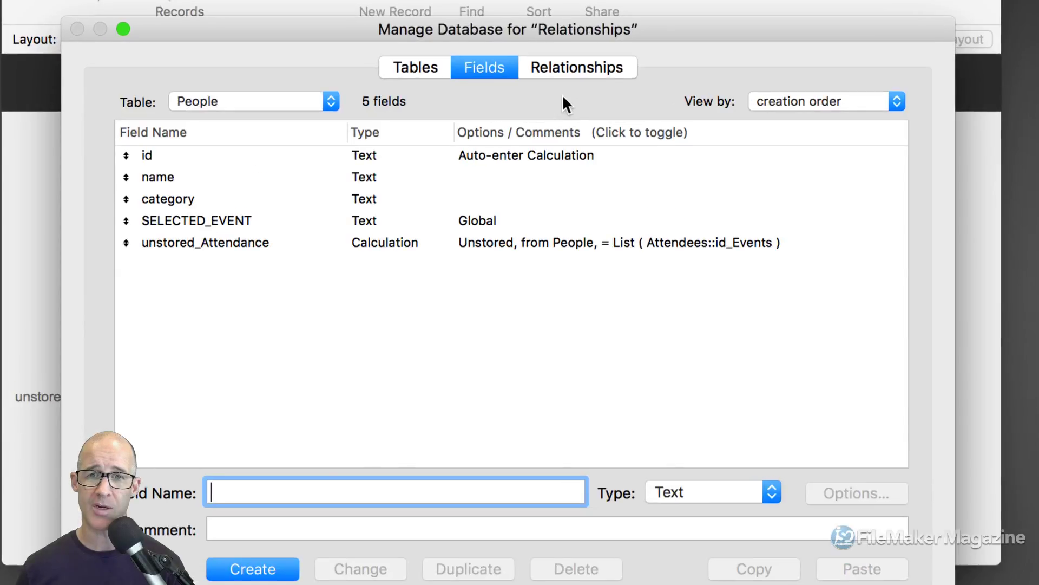
{"action": "left_click", "coordinate": [557, 83]}
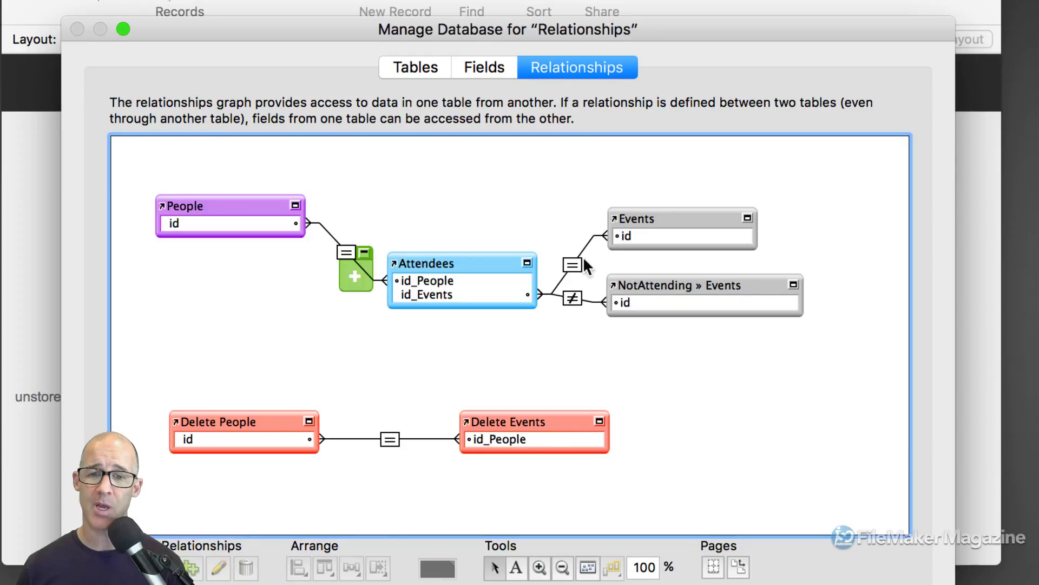
{"action": "left_click", "coordinate": [572, 299]}
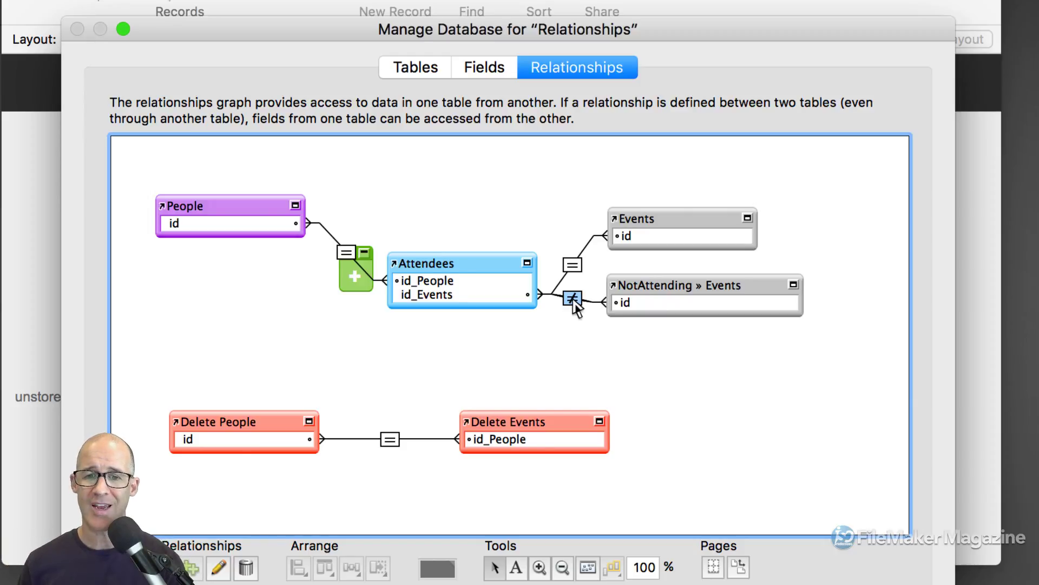
{"action": "left_click", "coordinate": [646, 288]}
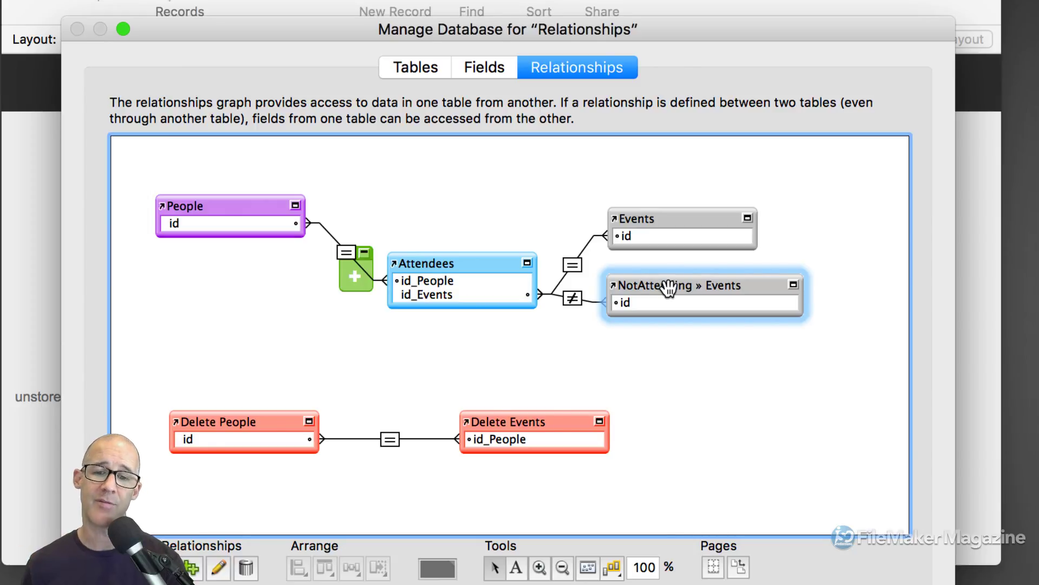
{"action": "left_click", "coordinate": [572, 300]}
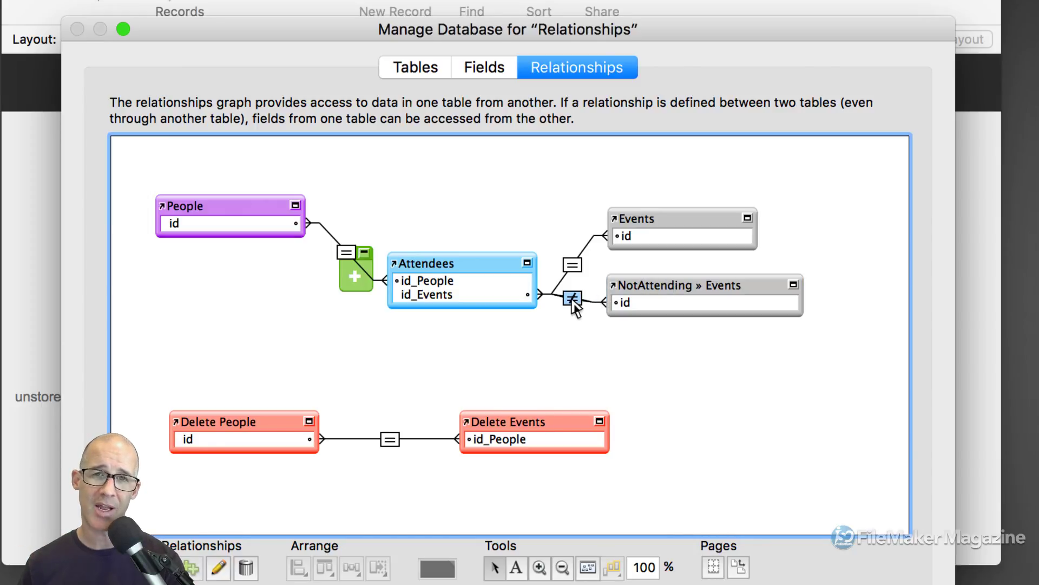
{"action": "key", "text": "Delete"}
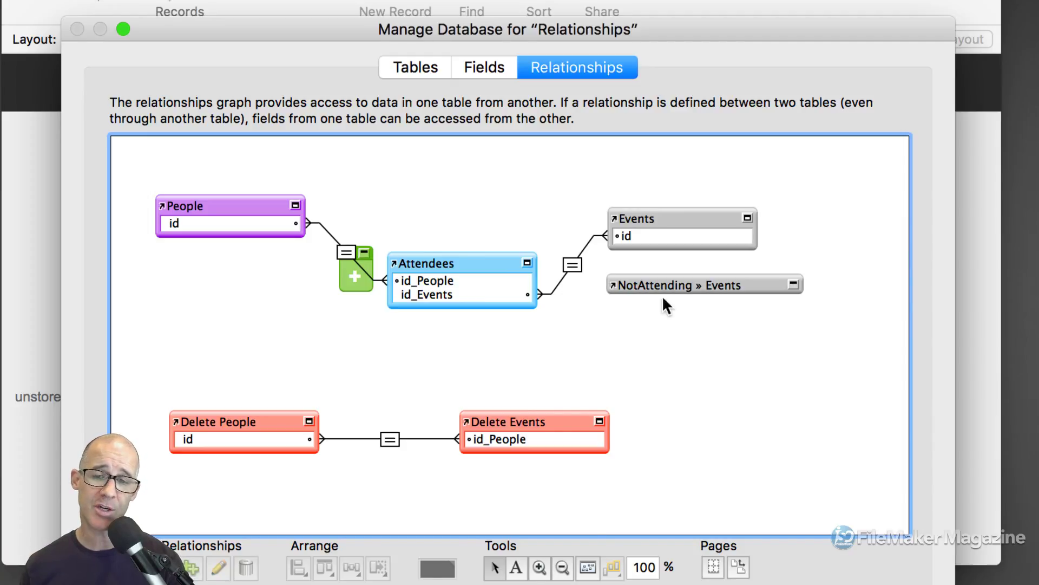
Step: Place the NotAttending » Events occurrence above Attendees, expand it, and relate People's id to its id field
{"action": "left_click_drag", "start_coordinate": [674, 285], "coordinate": [447, 171]}
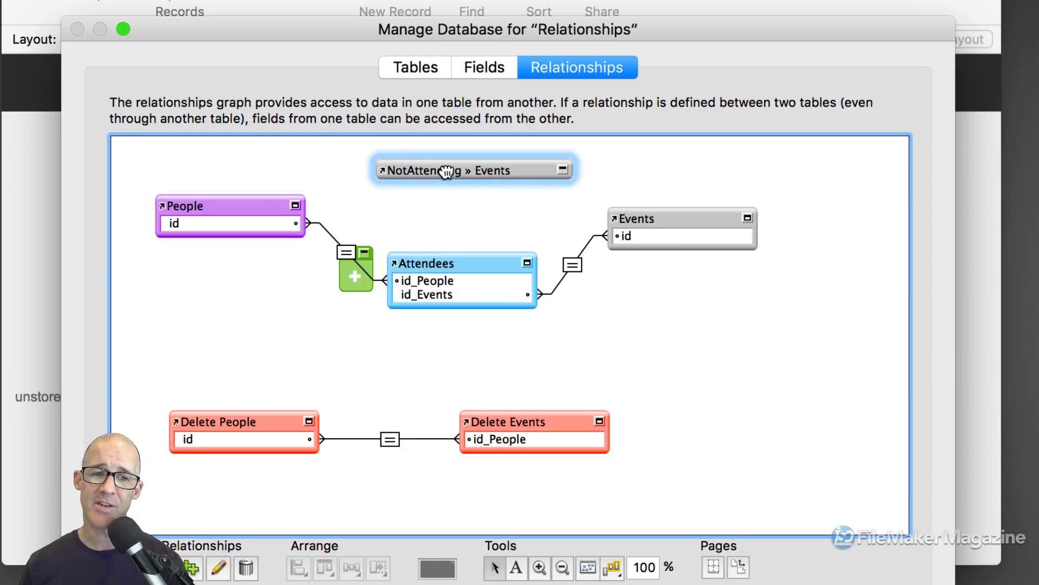
{"action": "left_click", "coordinate": [563, 170]}
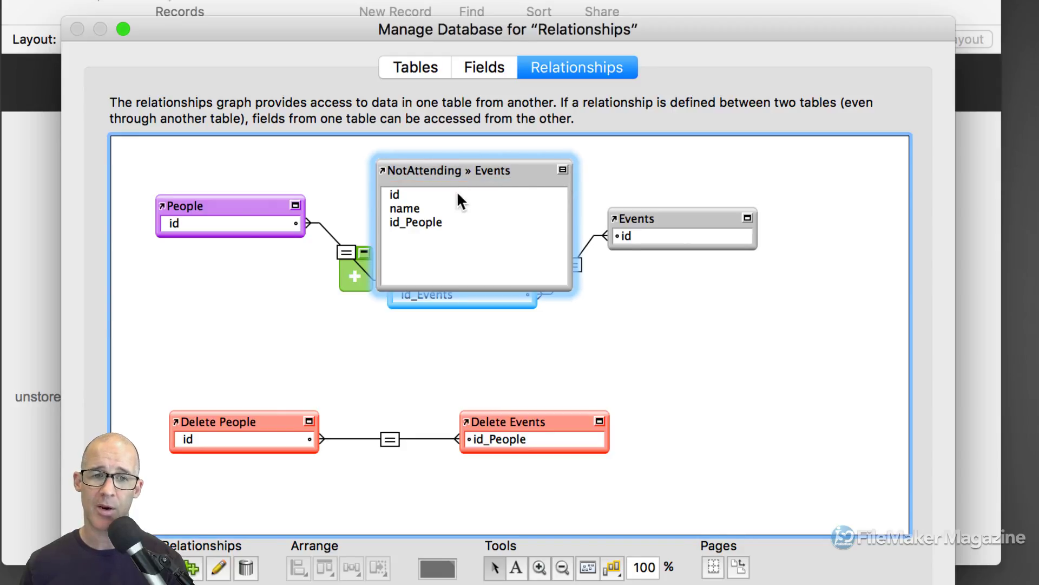
{"action": "mouse_move", "coordinate": [245, 227]}
{"action": "left_mouse_down"}
{"action": "mouse_move", "coordinate": [314, 223]}
{"action": "mouse_move", "coordinate": [388, 198]}
{"action": "left_mouse_up"}
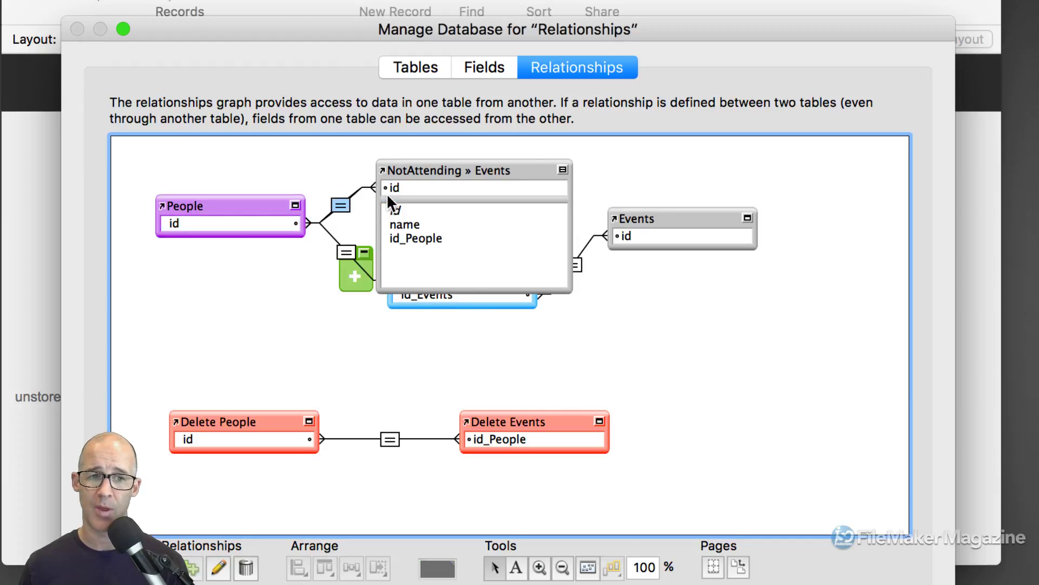
Step: Edit the new relationship, choosing People's unstored_Attendance, the ≠ operator and the id field of NotAttending » Events as match criteria
{"action": "double_click", "coordinate": [340, 204]}
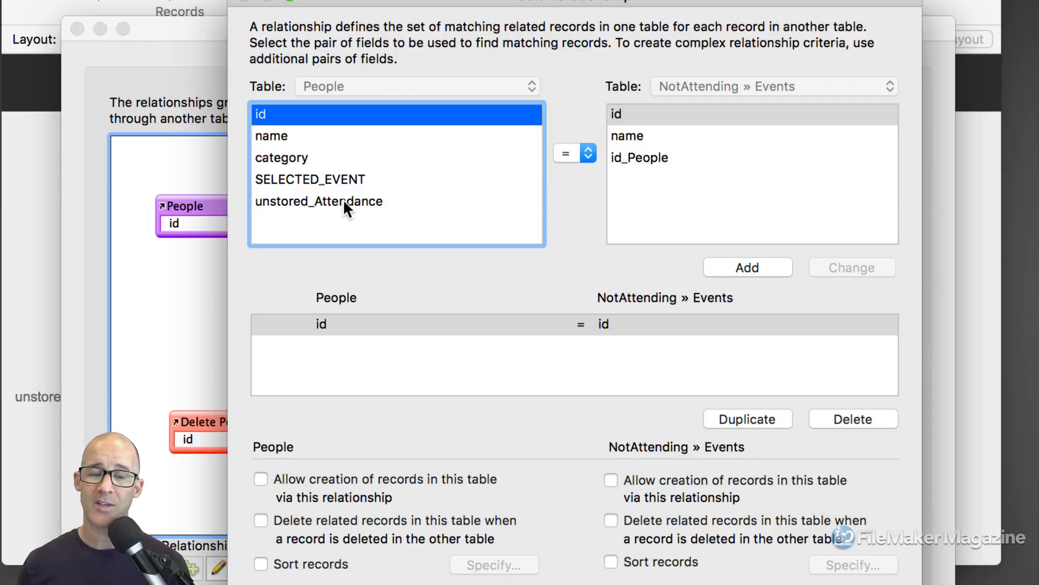
{"action": "left_click", "coordinate": [345, 205]}
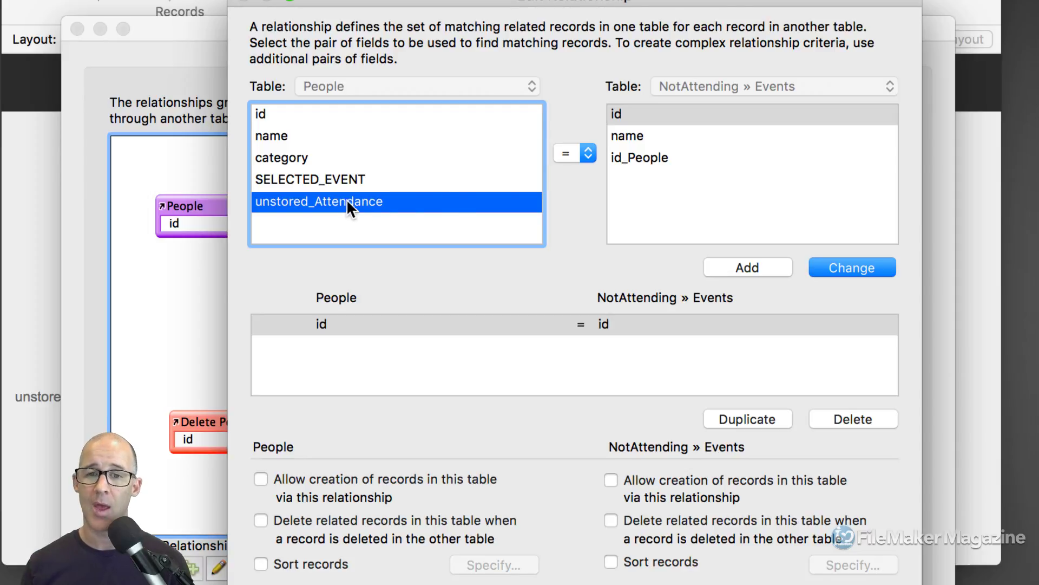
{"action": "left_click", "coordinate": [580, 155]}
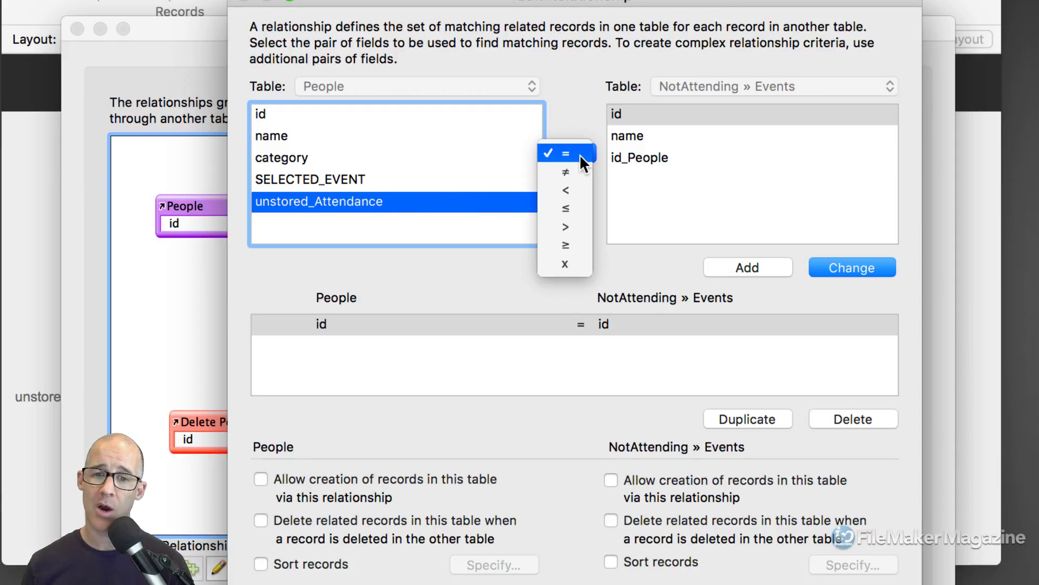
{"action": "left_click", "coordinate": [577, 167]}
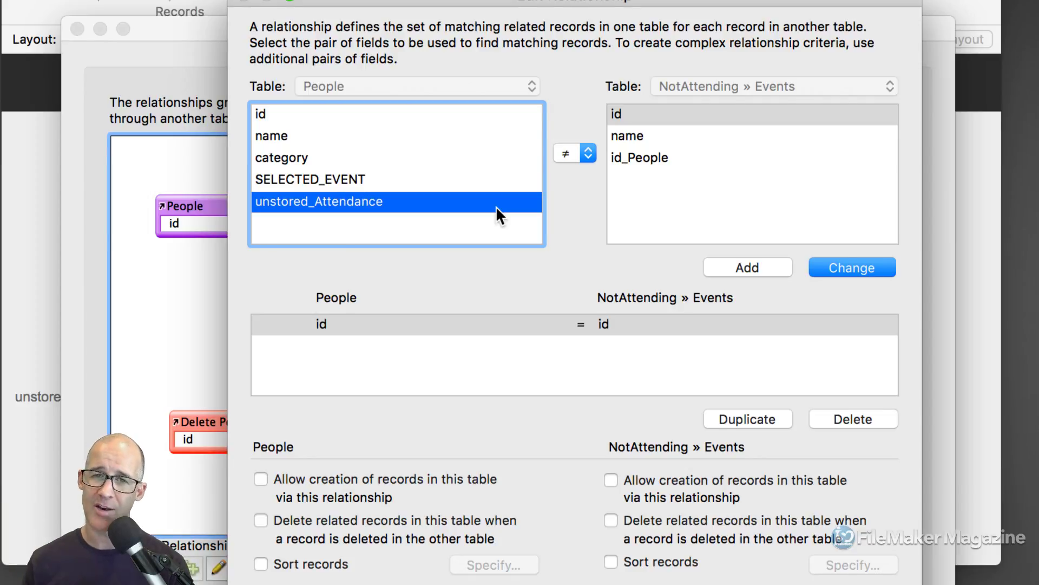
{"action": "left_click", "coordinate": [620, 123]}
{"action": "left_click", "coordinate": [349, 203]}
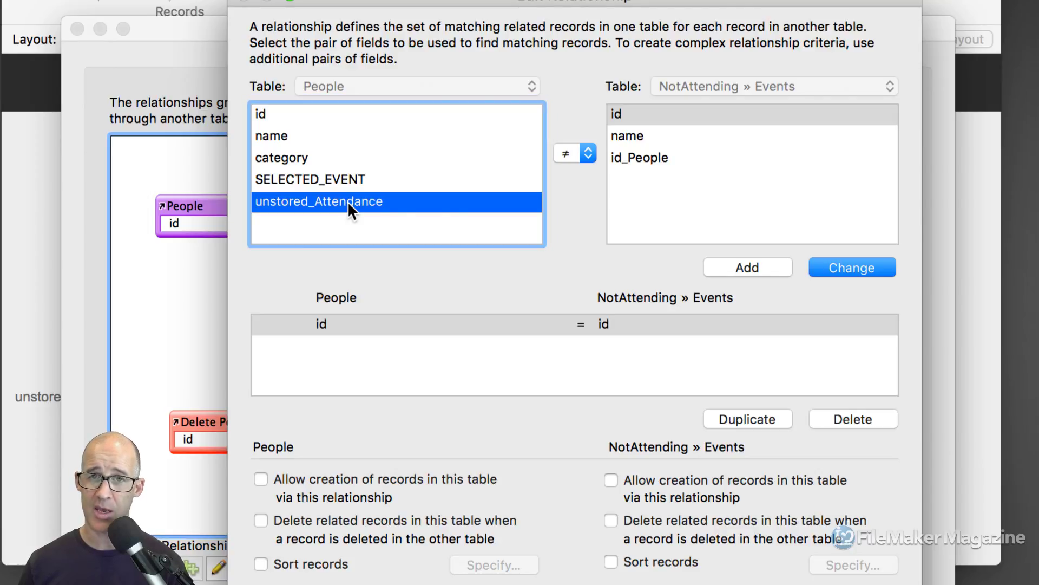
{"action": "left_click", "coordinate": [625, 113]}
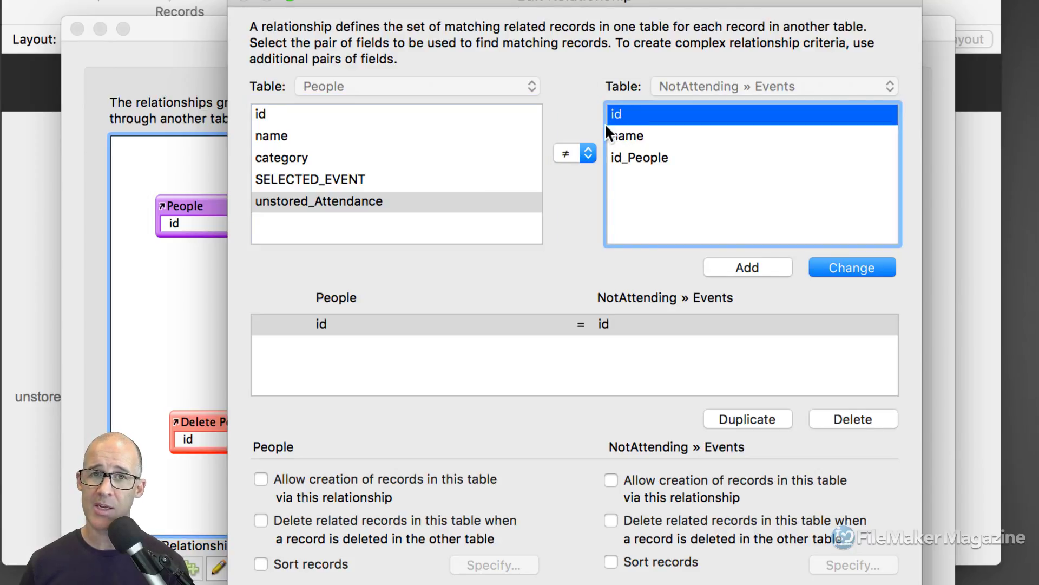
Step: Apply the changed match criteria to the relationship and save the database changes with the NotAttending » Events occurrence collapsed to its match field
{"action": "left_click", "coordinate": [581, 156]}
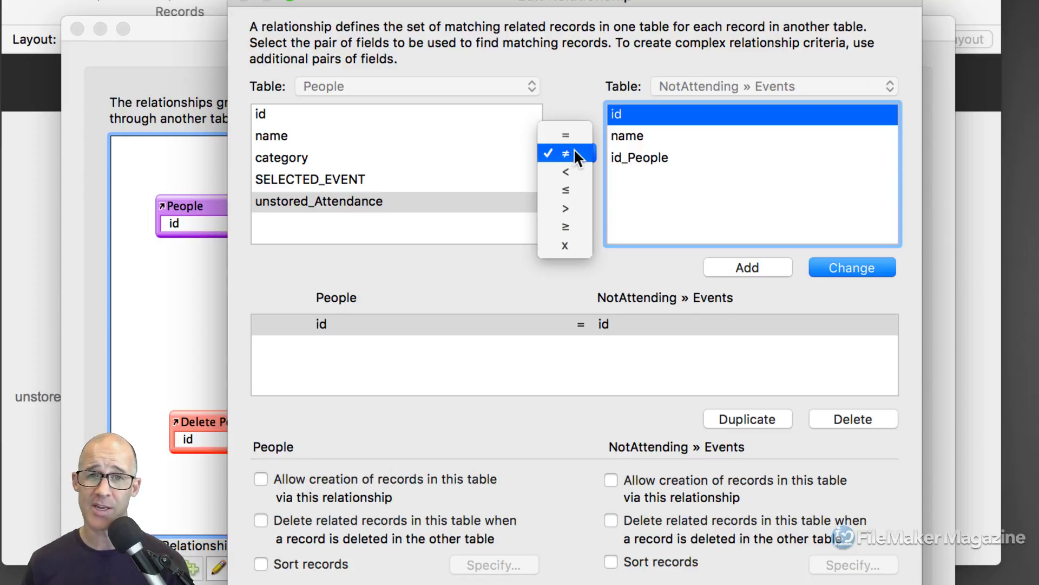
{"action": "left_click", "coordinate": [839, 264]}
{"action": "left_click", "coordinate": [841, 264]}
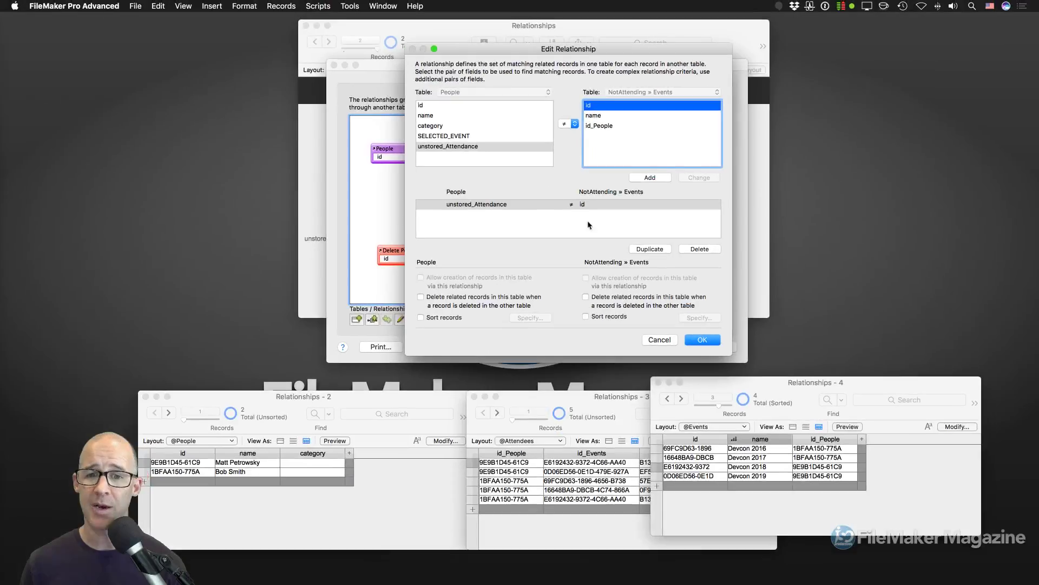
{"action": "left_click", "coordinate": [702, 340]}
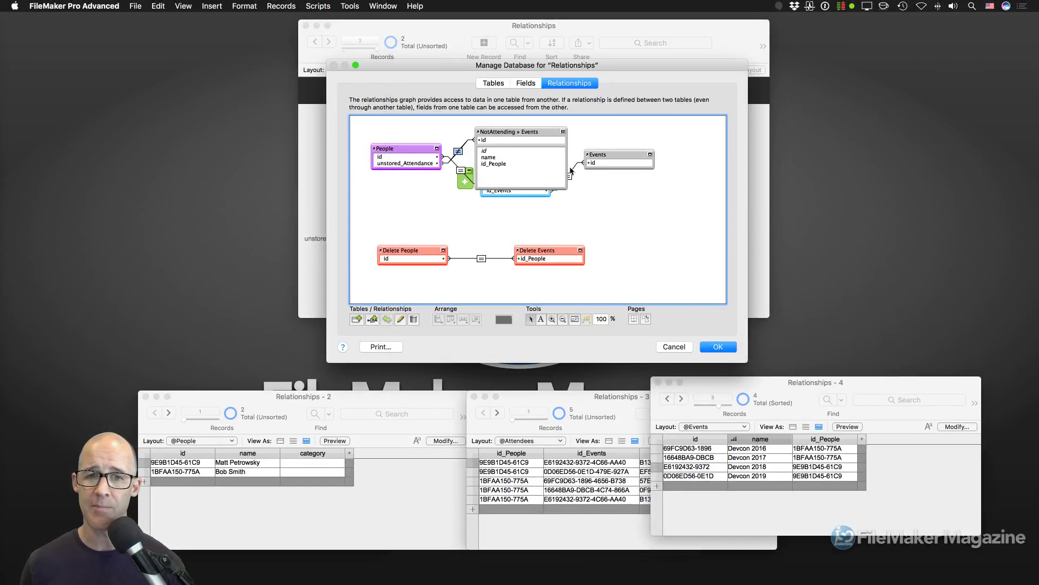
{"action": "left_click", "coordinate": [562, 132]}
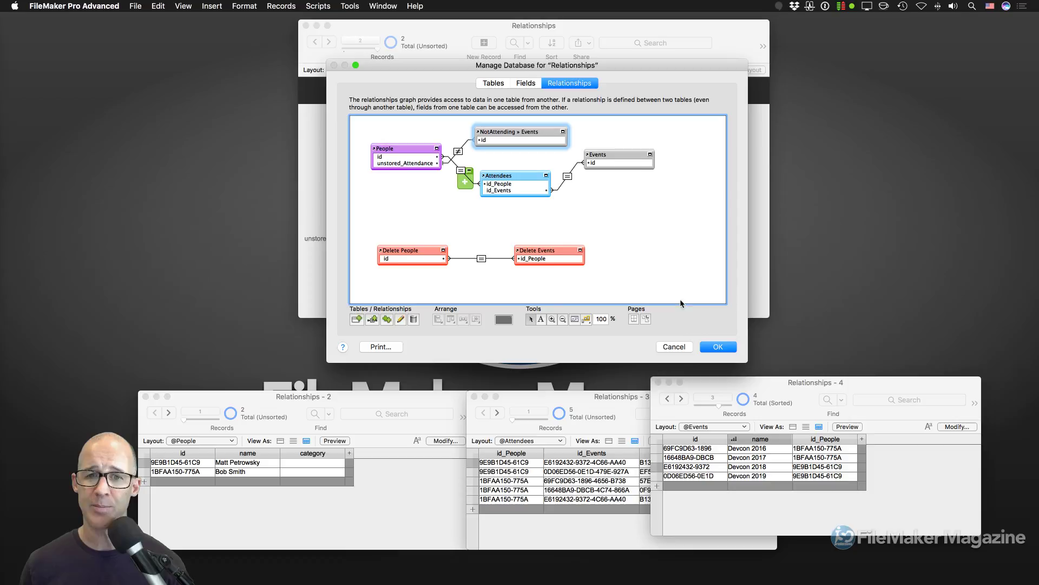
{"action": "left_click", "coordinate": [724, 352]}
Step: Check the choices in the event pop-up against the ids listed in the unstored_Attendance field
{"action": "left_click", "coordinate": [572, 124]}
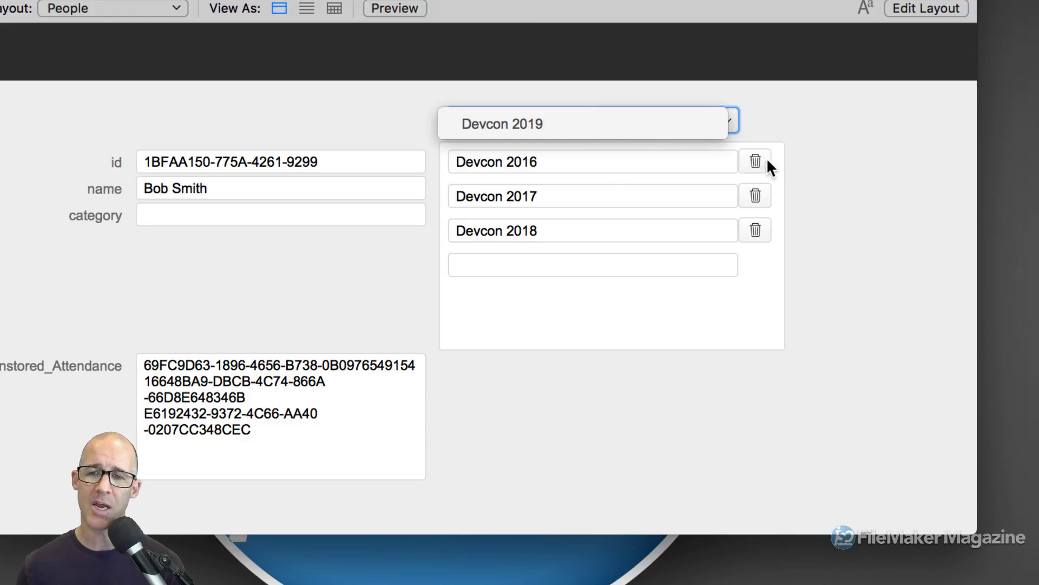
{"action": "left_click", "coordinate": [304, 408]}
{"action": "left_click_drag", "start_coordinate": [299, 441], "coordinate": [148, 341]}
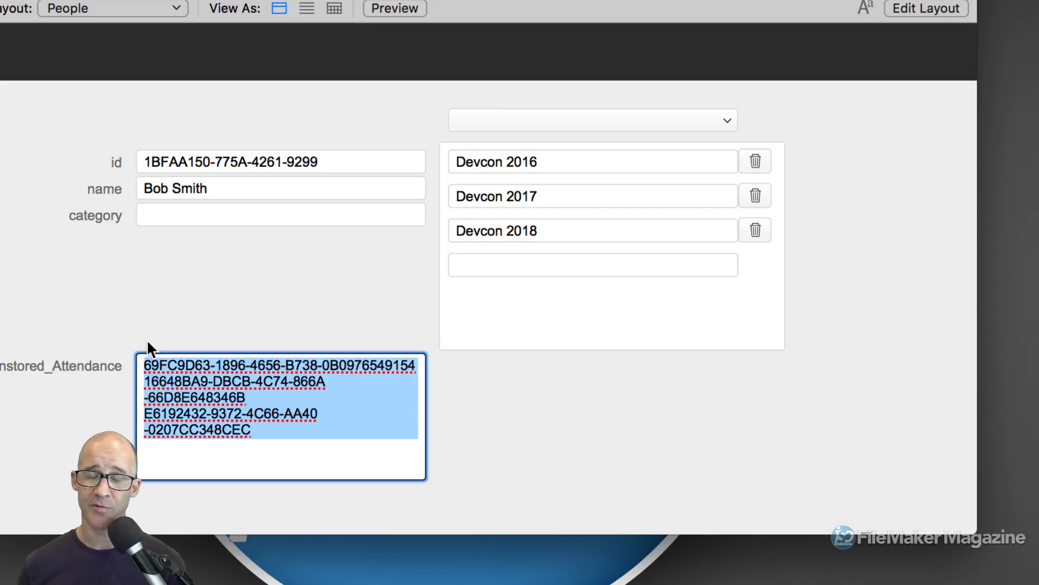
Step: Review the ≠ relationship between People and NotAttending » Events in the graph, and check the event pop-up on the People layout again
{"action": "key", "text": "super+shift+d"}
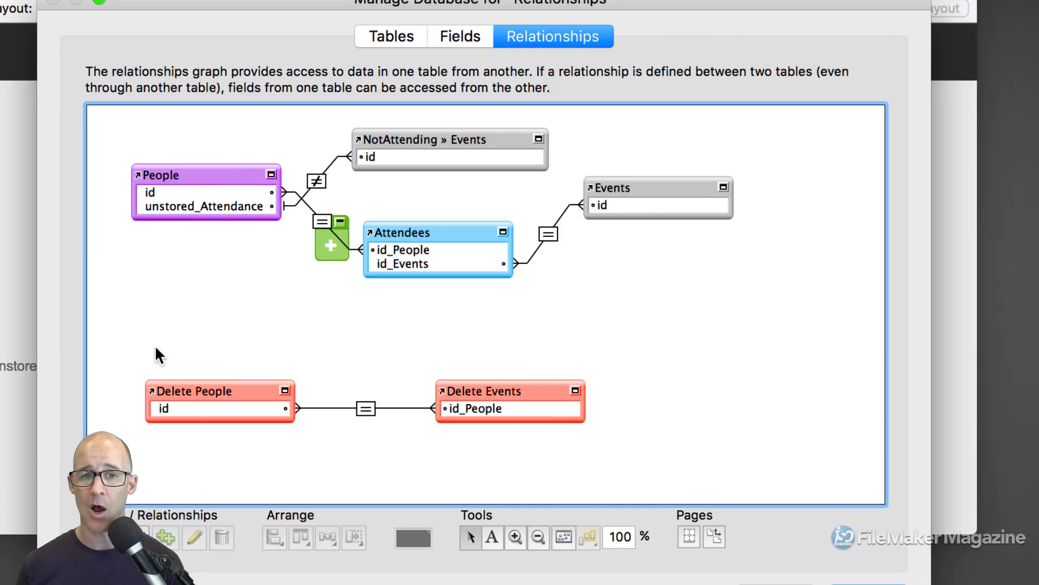
{"action": "left_click", "coordinate": [319, 183]}
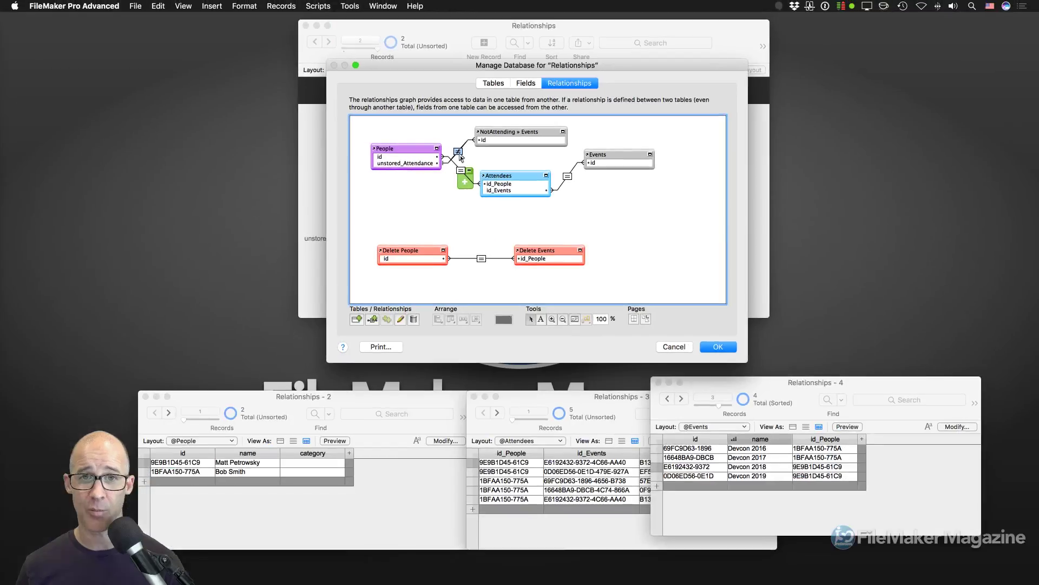
{"action": "left_click", "coordinate": [722, 348]}
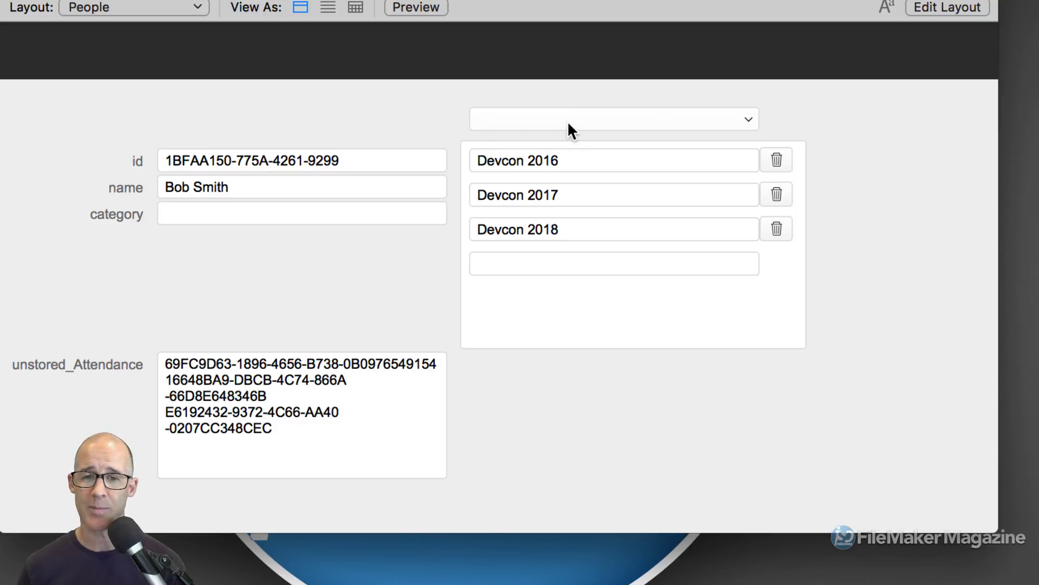
{"action": "left_click", "coordinate": [567, 122]}
{"action": "left_click", "coordinate": [429, 105]}
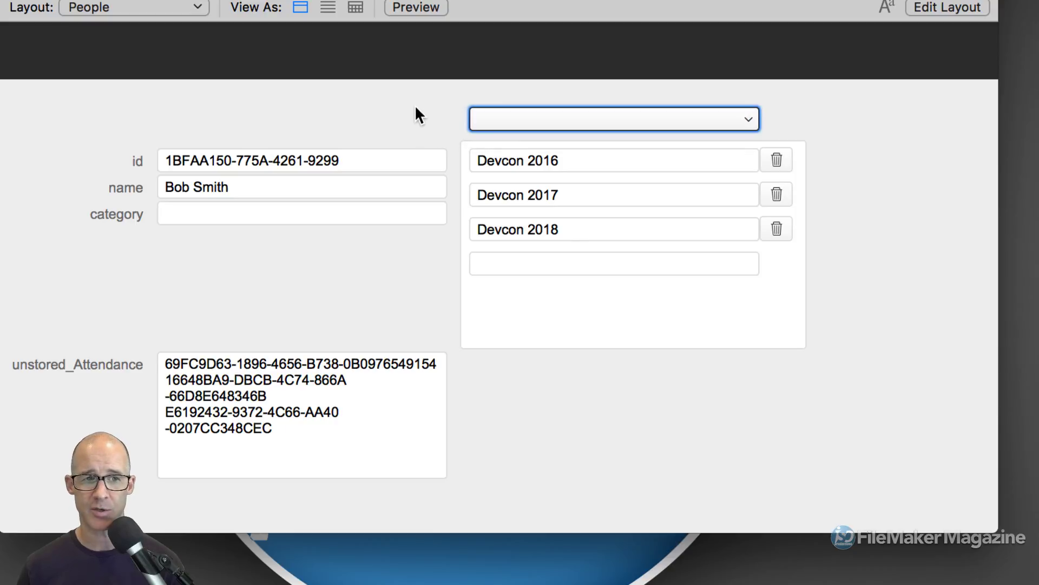
Step: Switch to the other person's record on the People layout and check which events its pop-up offers against the attended ones
{"action": "key", "text": "ctrl+Down"}
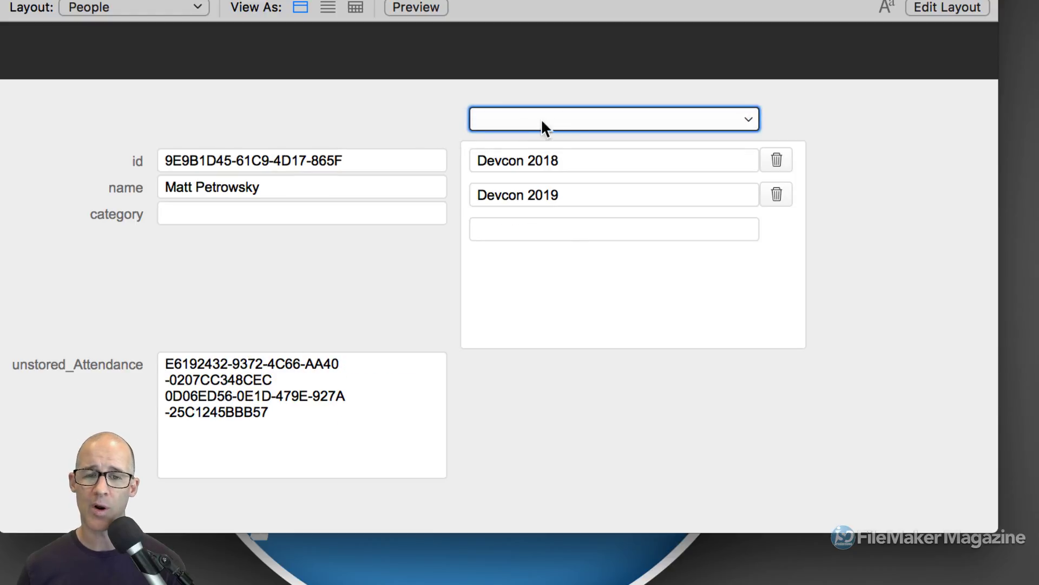
{"action": "left_click", "coordinate": [607, 117]}
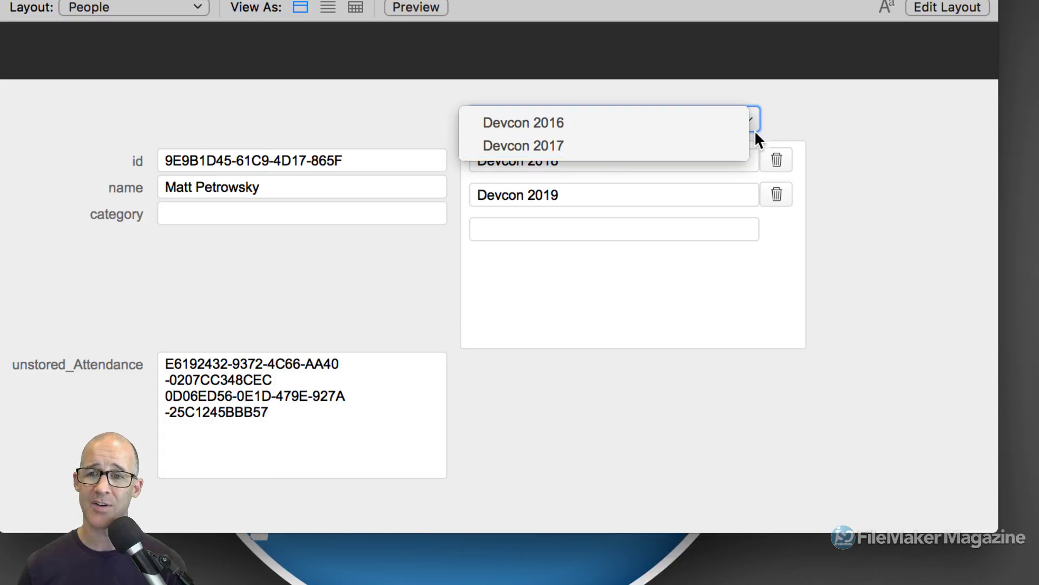
{"action": "left_click", "coordinate": [778, 119]}
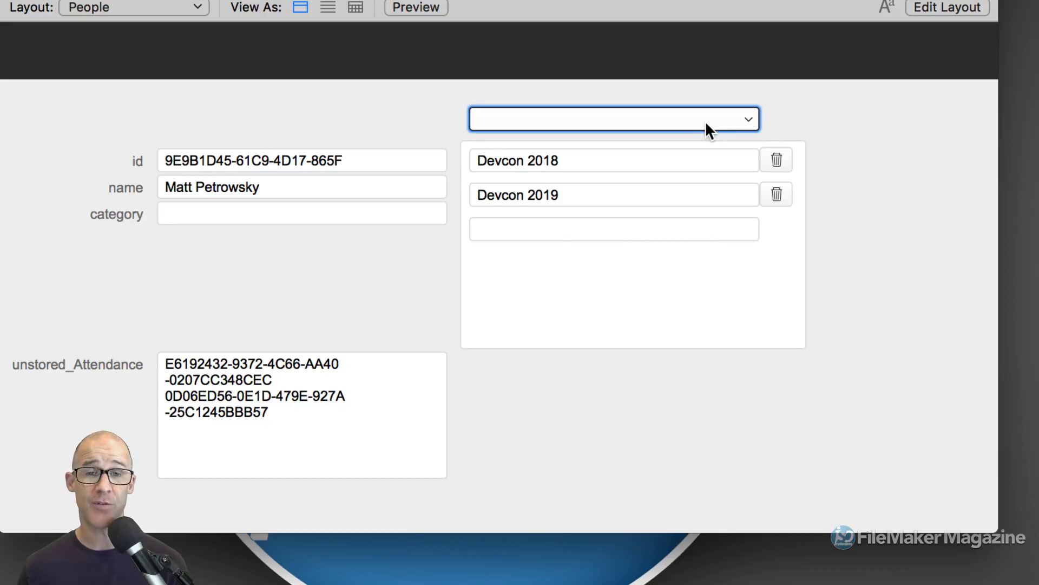
{"action": "left_click", "coordinate": [780, 128]}
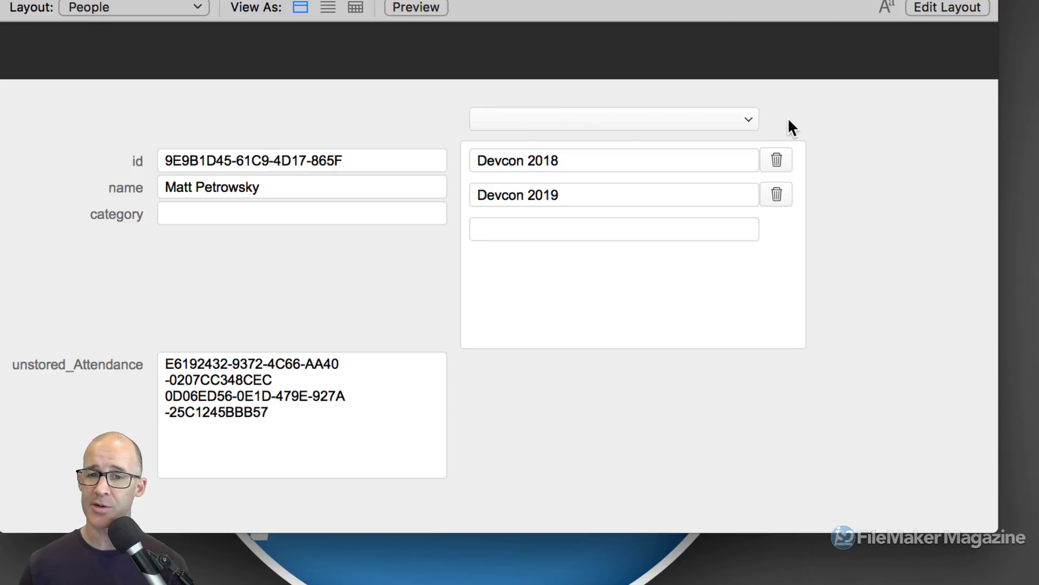
Step: Choose Devcon 2016 in the person's event pop-up and commit the record
{"action": "left_click", "coordinate": [624, 117]}
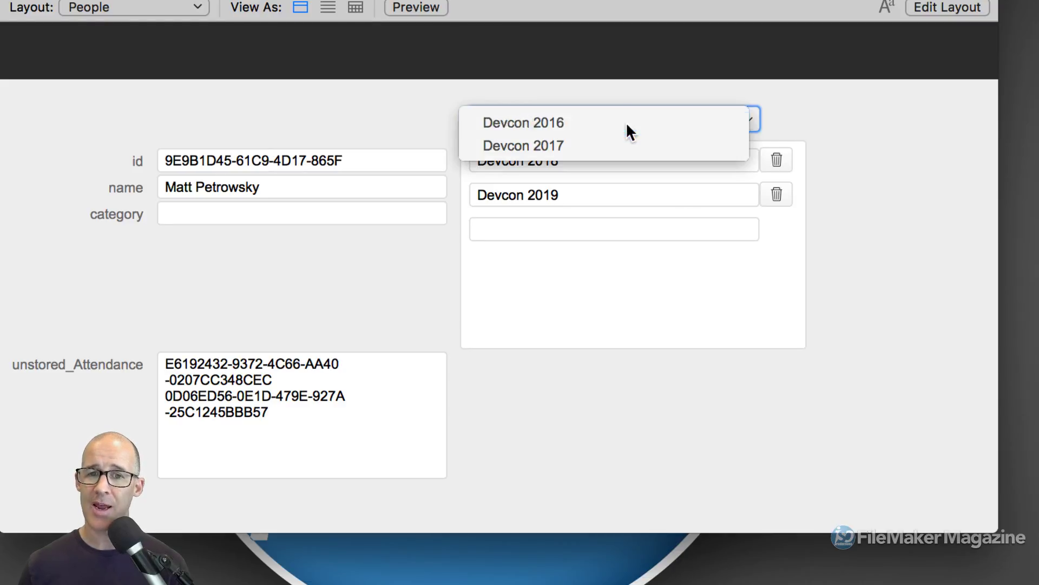
{"action": "left_click", "coordinate": [626, 122]}
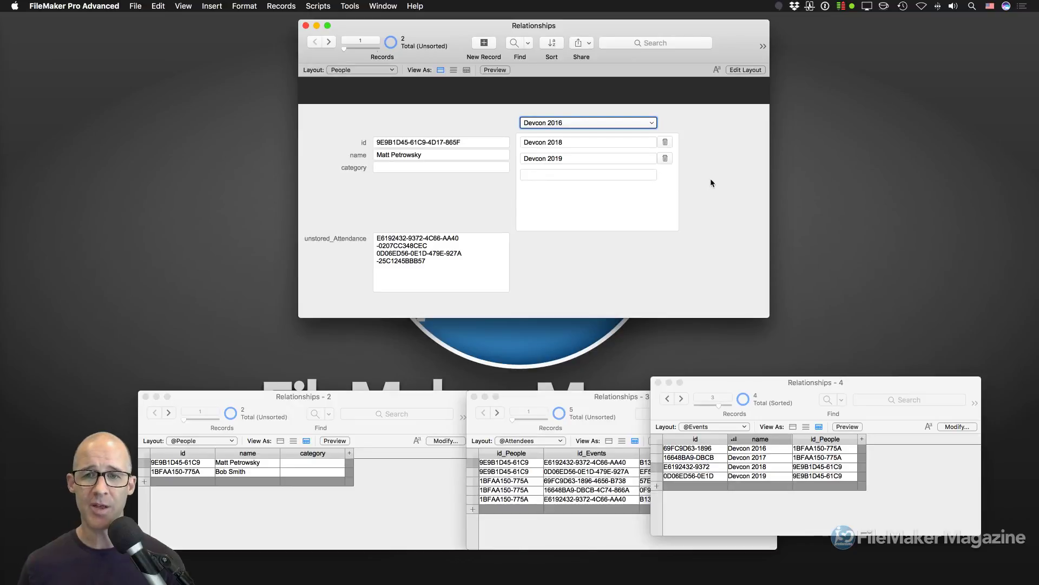
{"action": "left_click", "coordinate": [710, 178]}
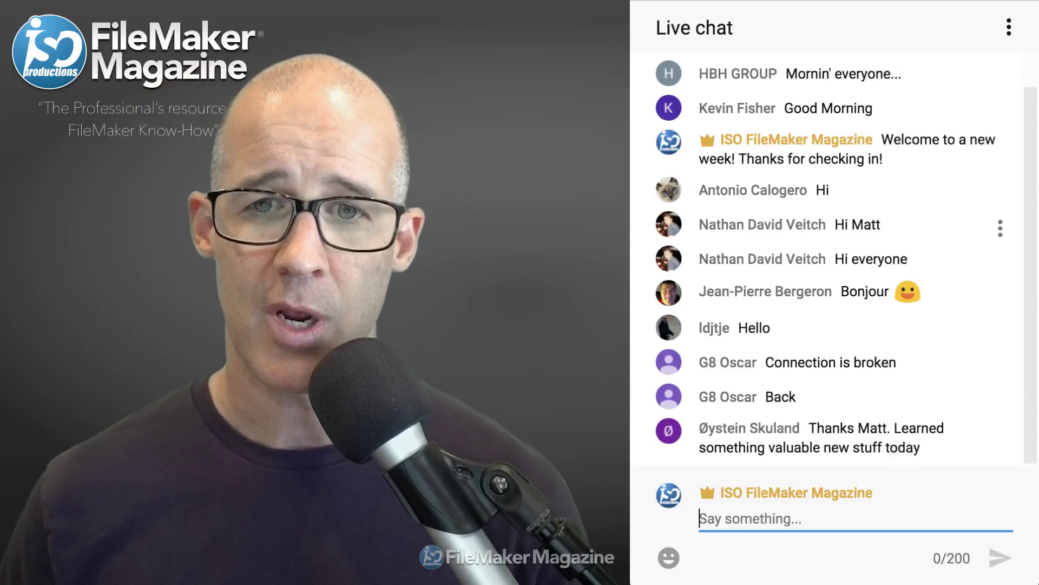
Step: Read through the viewers' messages in the live chat, highlighting the comment "Really valuable"
{"action": "scroll", "coordinate": [834, 259], "scroll_direction": "up", "scroll_amount": 2}
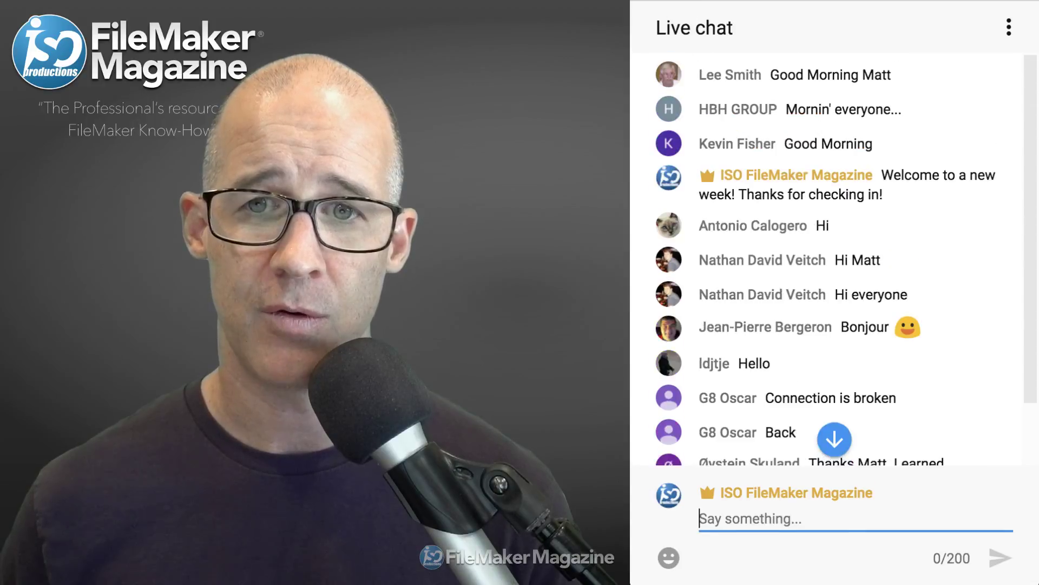
{"action": "scroll", "coordinate": [847, 259], "scroll_direction": "down", "scroll_amount": 2}
{"action": "scroll", "coordinate": [846, 258], "scroll_direction": "up", "scroll_amount": 2}
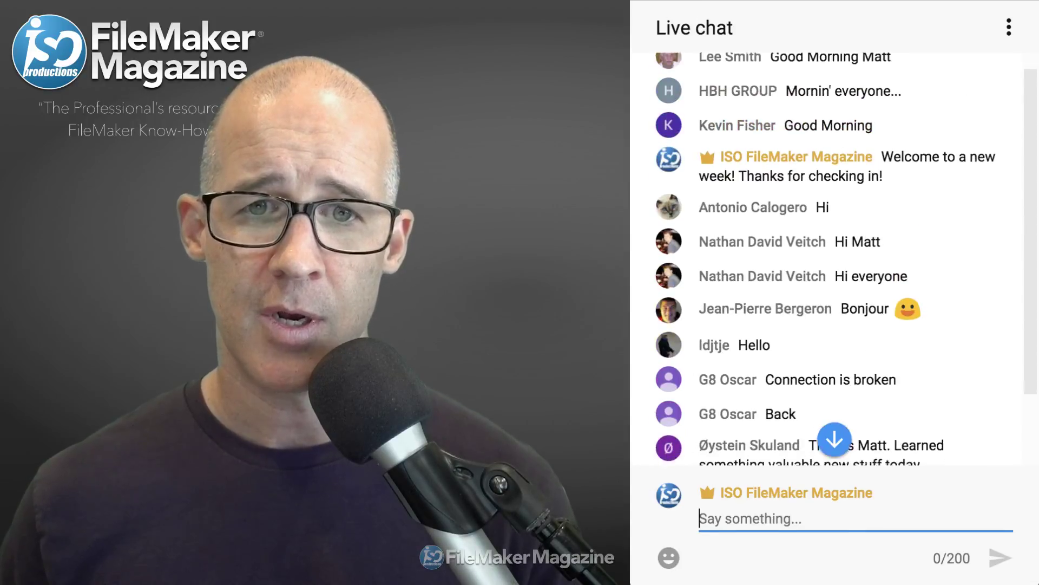
{"action": "scroll", "coordinate": [846, 259], "scroll_direction": "down", "scroll_amount": 2}
{"action": "scroll", "coordinate": [846, 258], "scroll_direction": "down", "scroll_amount": 1}
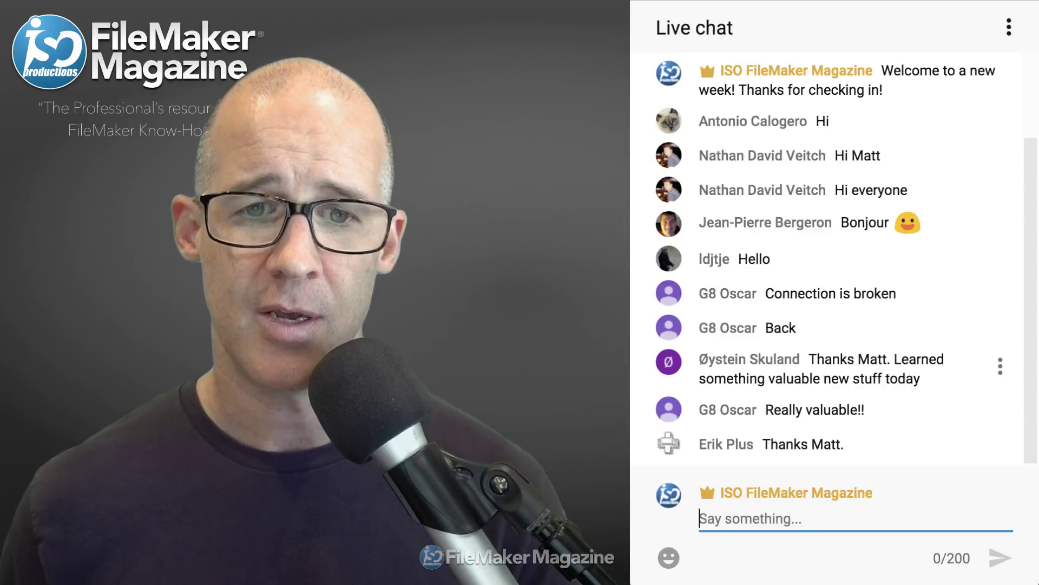
{"action": "left_click_drag", "start_coordinate": [920, 378], "coordinate": [818, 359]}
{"action": "left_click_drag", "start_coordinate": [766, 410], "coordinate": [857, 410]}
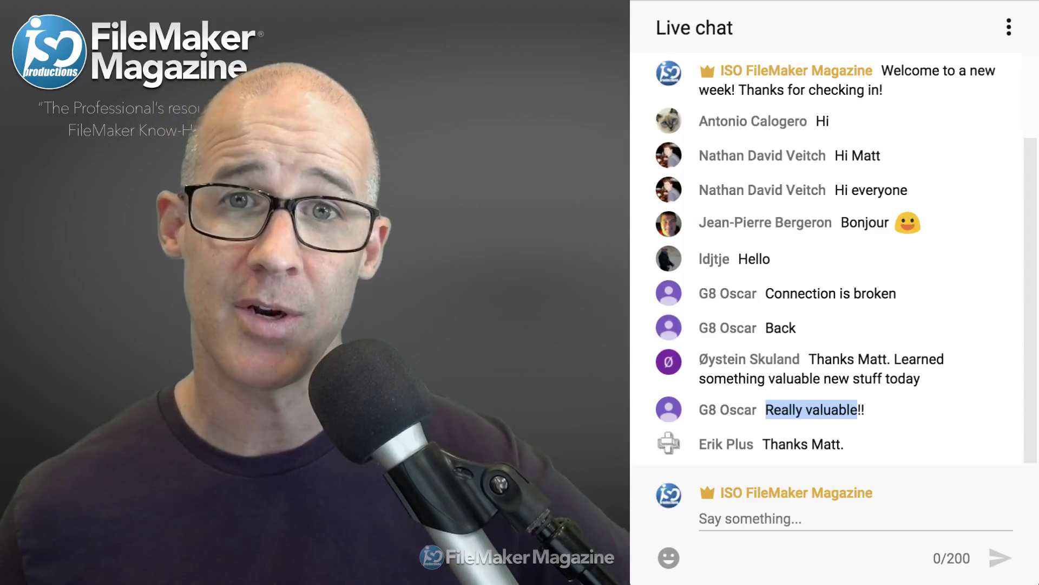
{"action": "key", "text": "super+Tab"}
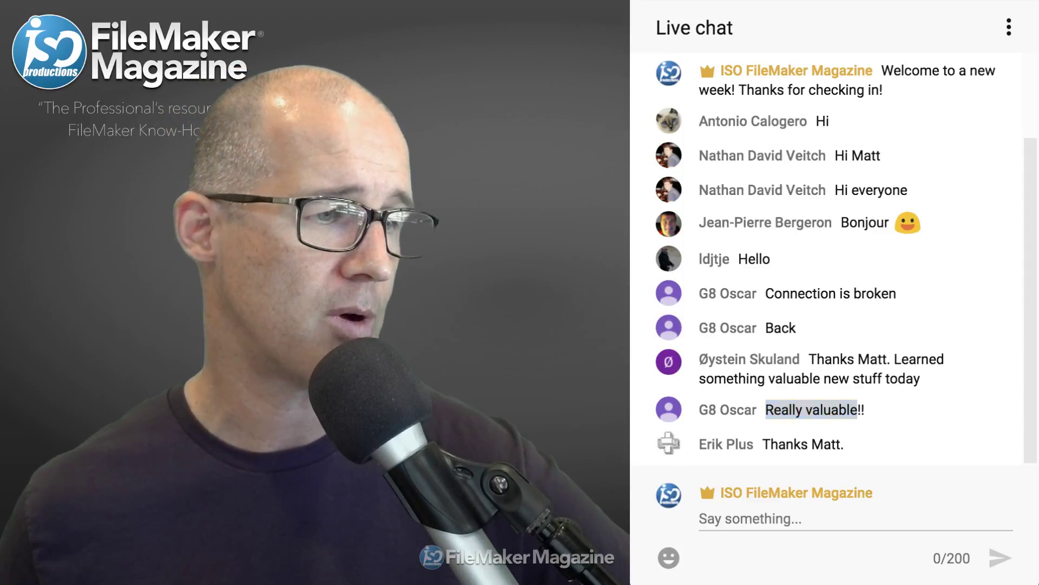